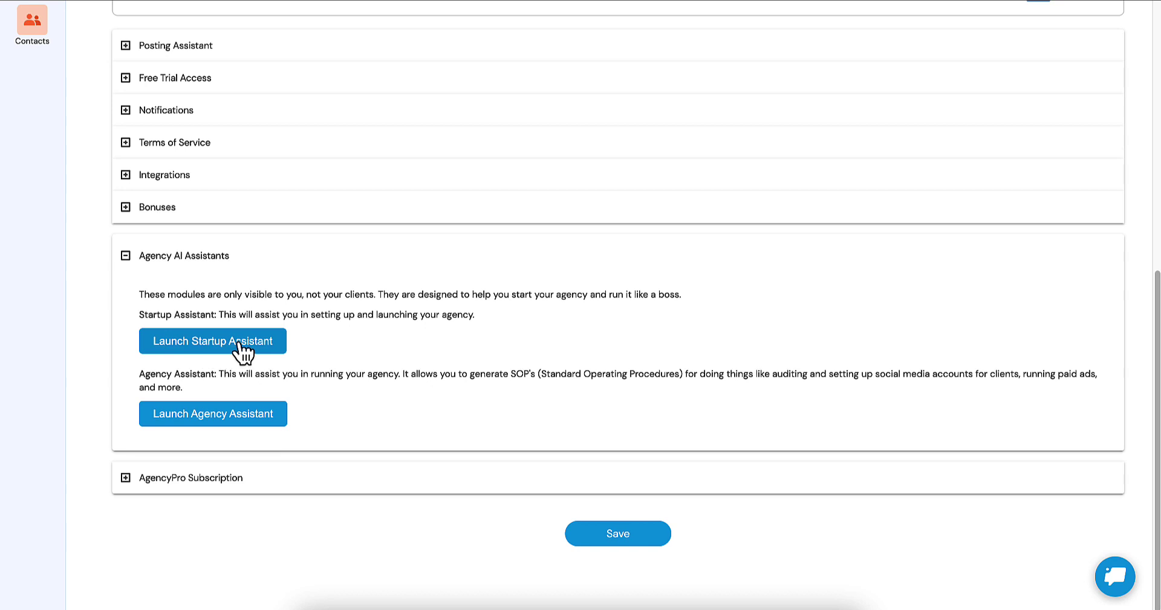
# Step: Launch the Agency Assistant and log in to ChatGPT with the existing Google account
pyautogui.click(223, 423)
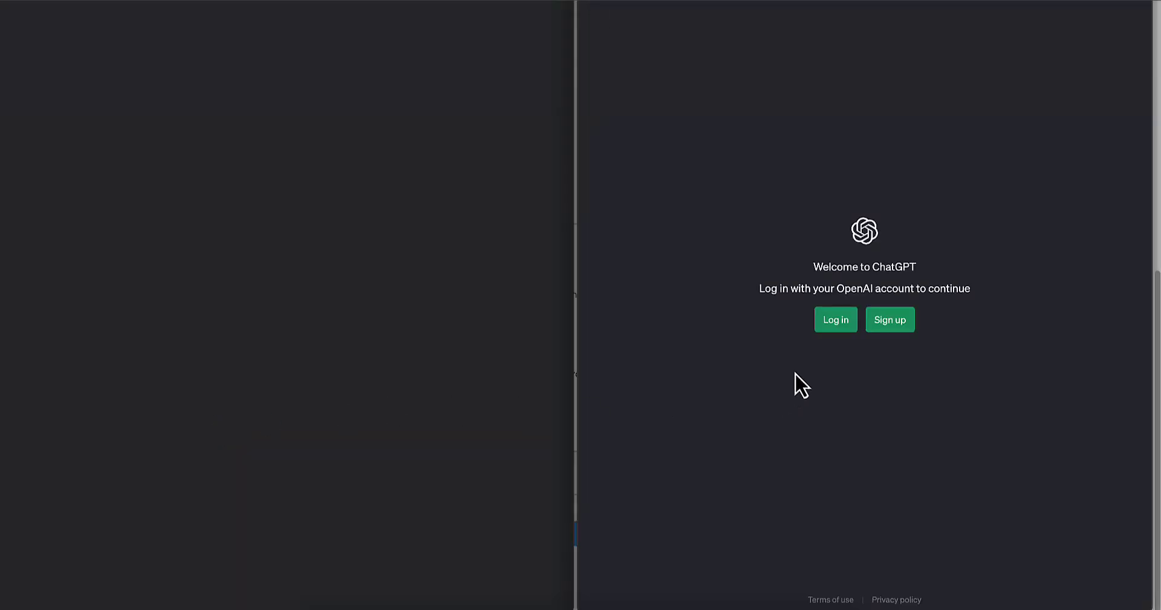
pyautogui.click(830, 327)
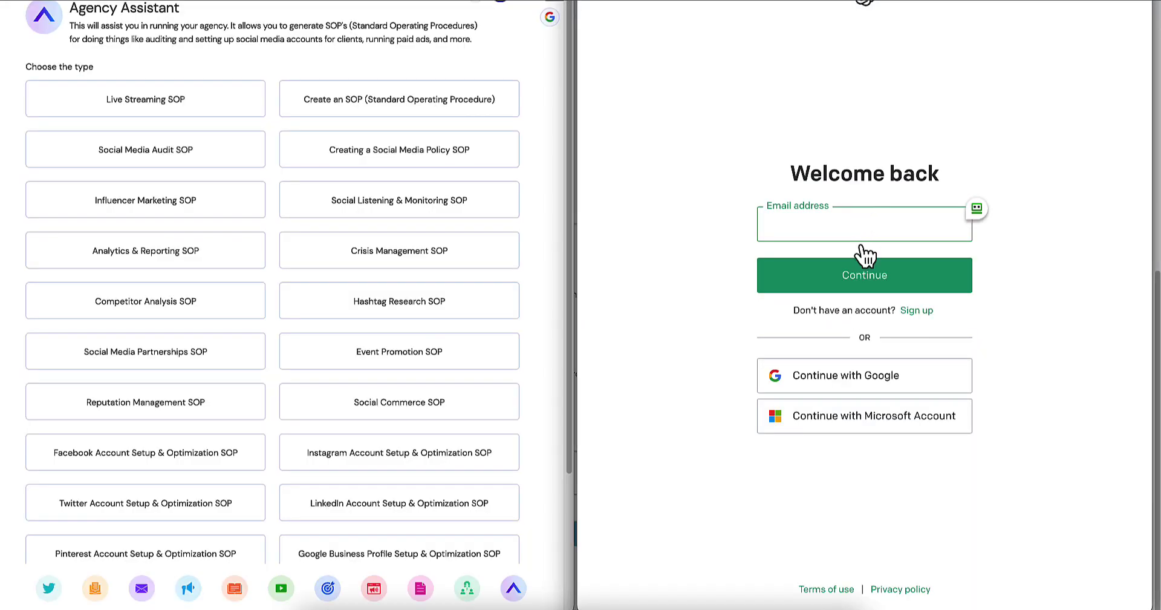
pyautogui.click(850, 375)
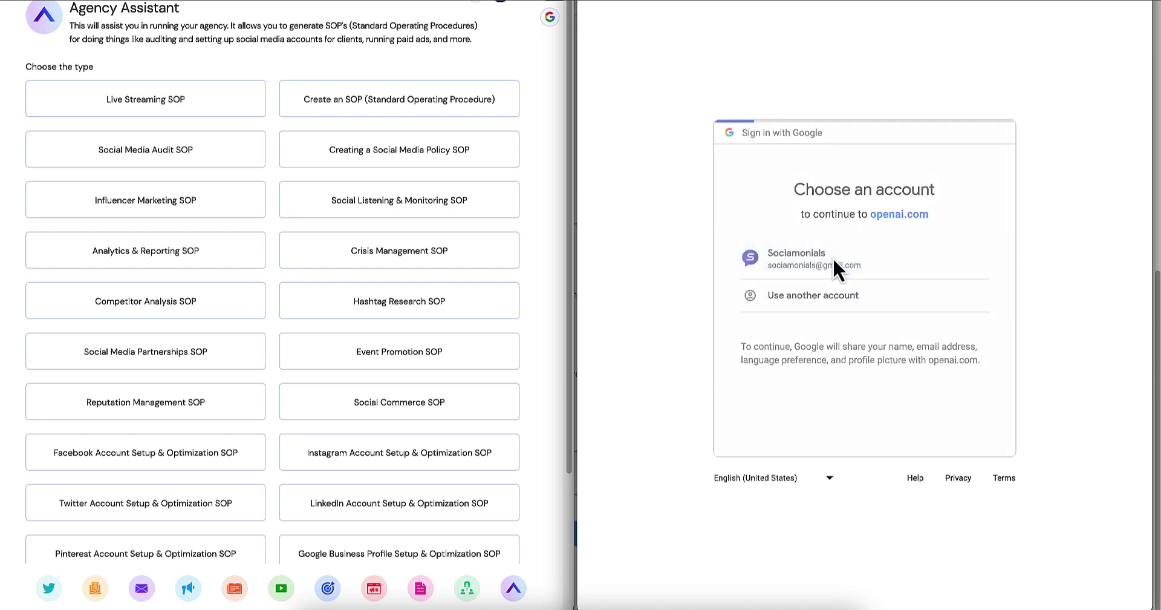
pyautogui.click(833, 259)
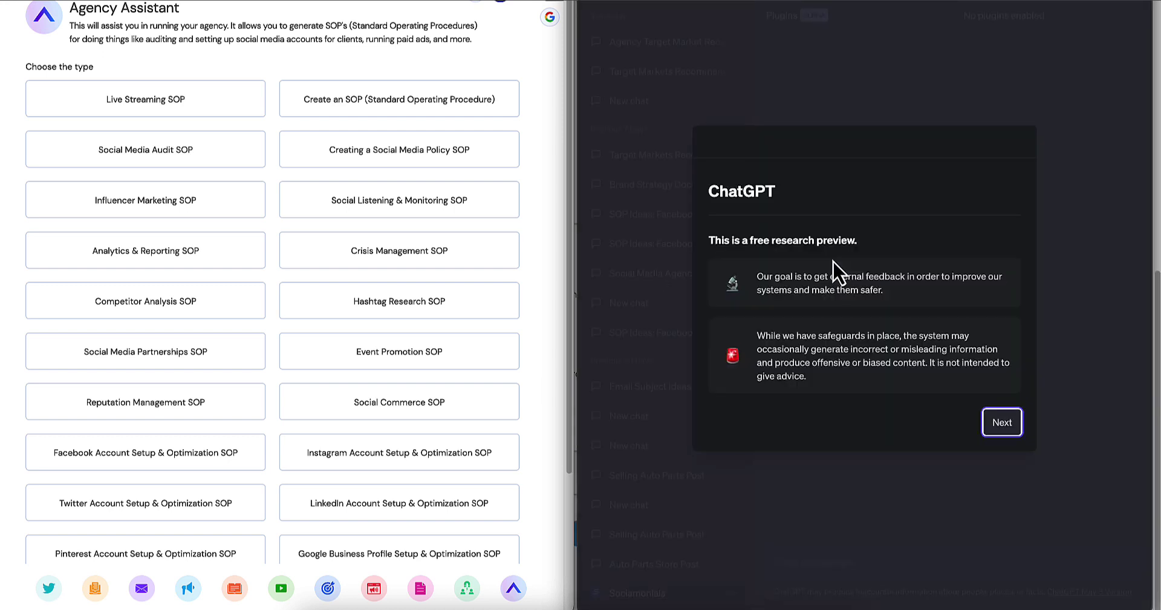
# Step: Dismiss the ChatGPT introduction notices and set the chat model to Default (GPT-3.5)
pyautogui.click(998, 426)
pyautogui.click(1001, 411)
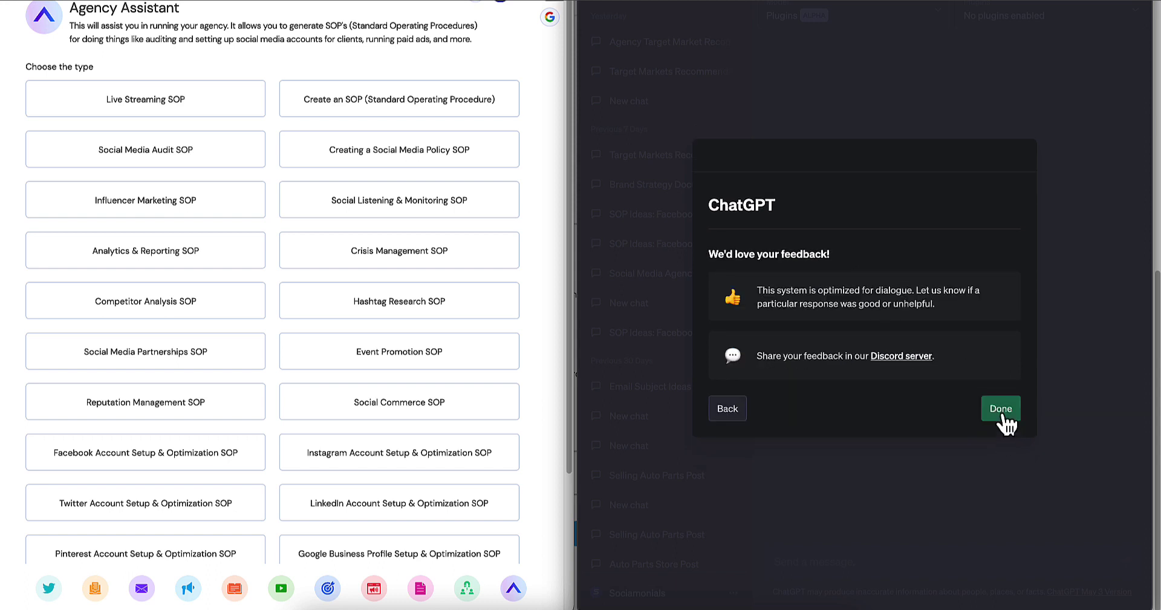
pyautogui.click(1001, 409)
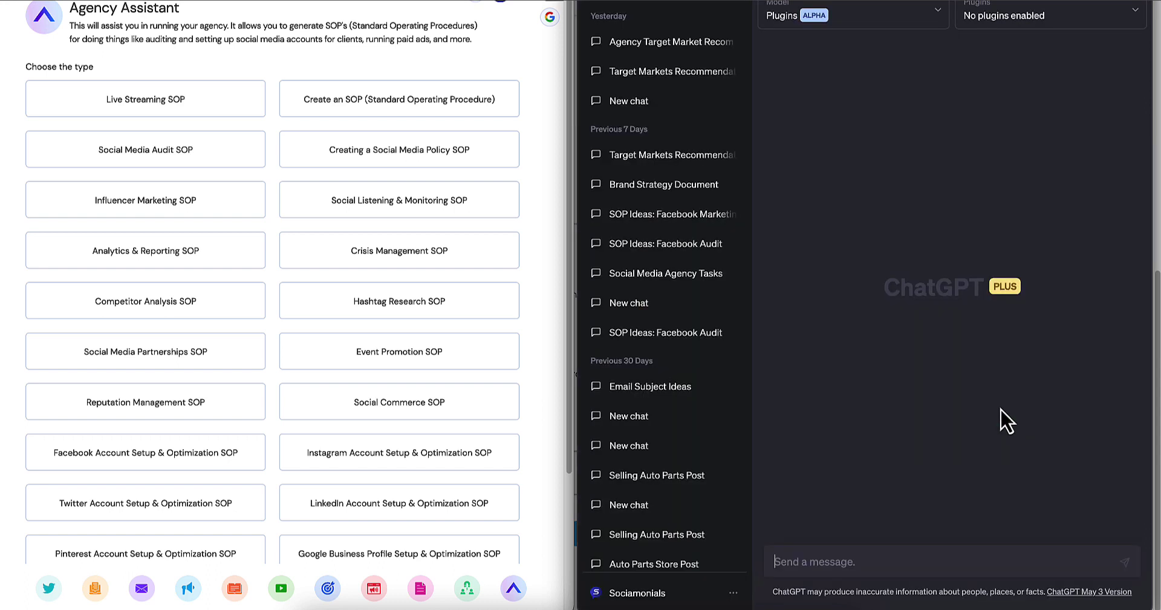
pyautogui.click(853, 17)
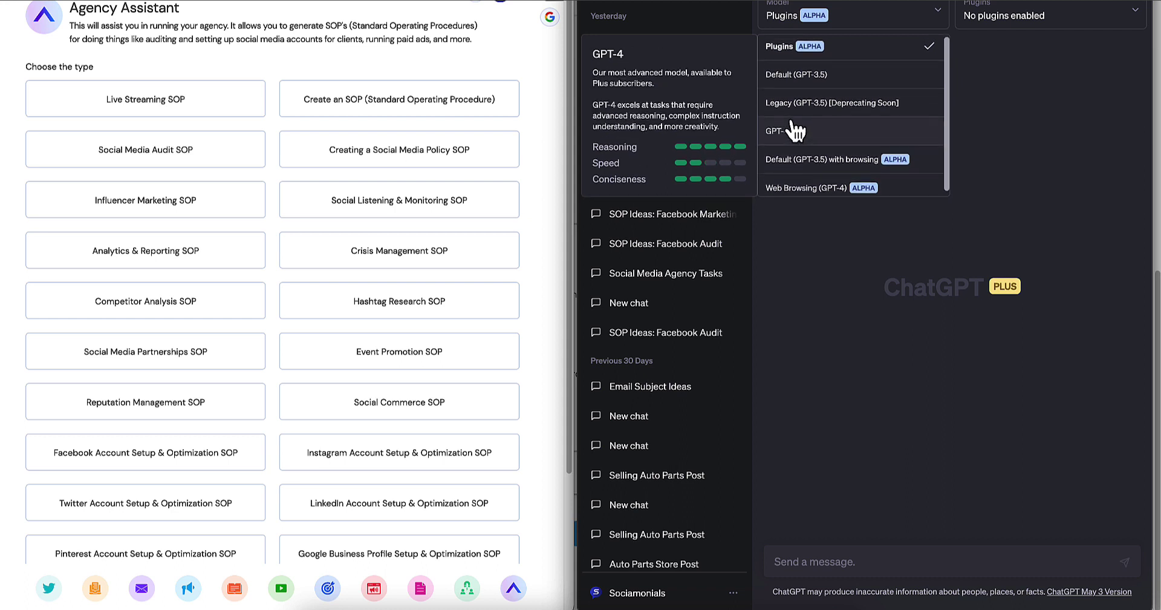
pyautogui.click(805, 82)
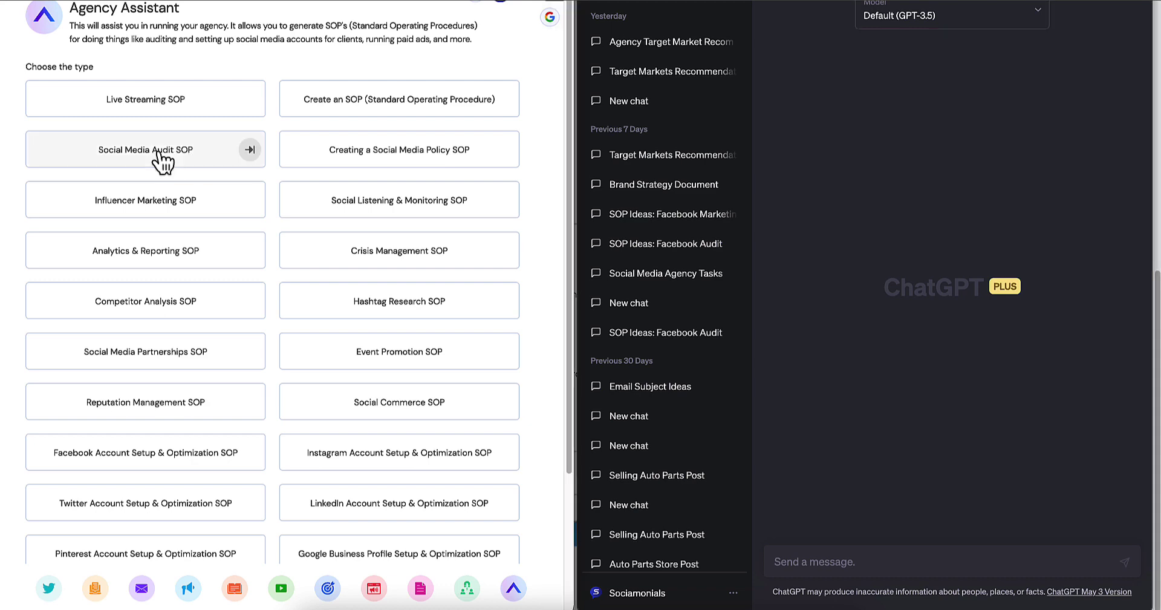
# Step: Choose the Facebook Account Setup & Optimization SOP from the list of SOP types
pyautogui.scroll(-1, 163, 242)
pyautogui.scroll(-3, 165, 253)
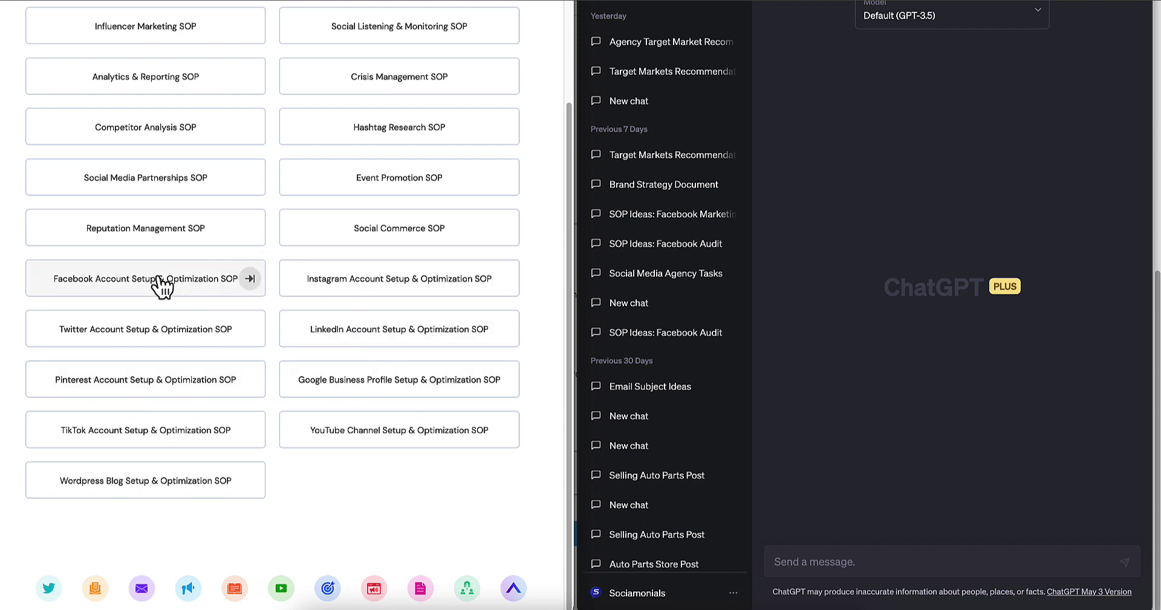
pyautogui.scroll(1, 145, 393)
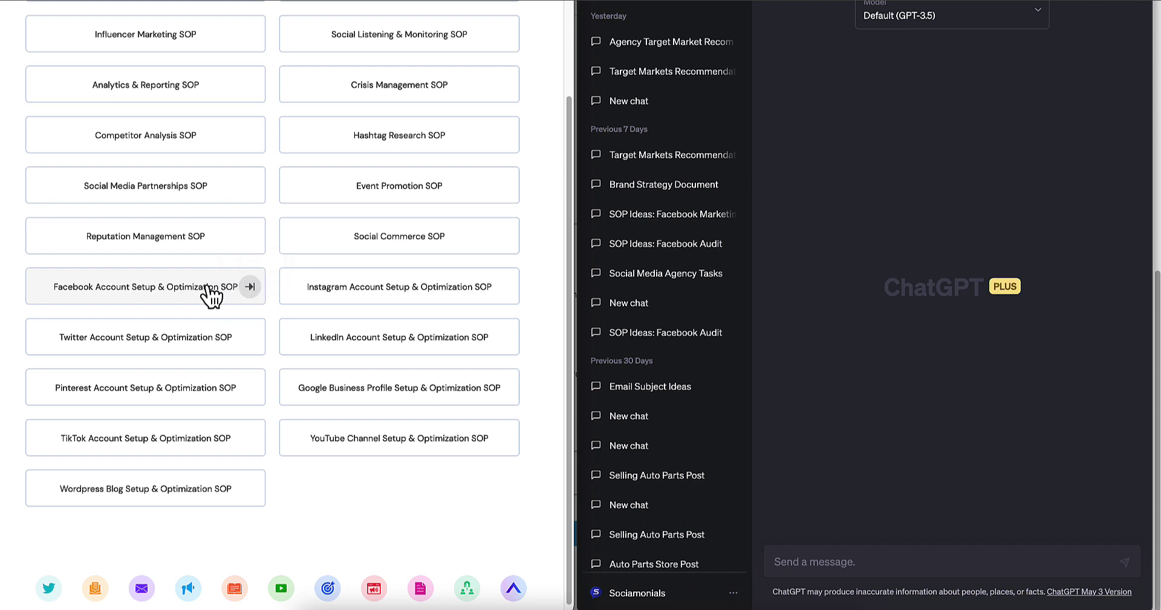
pyautogui.click(248, 282)
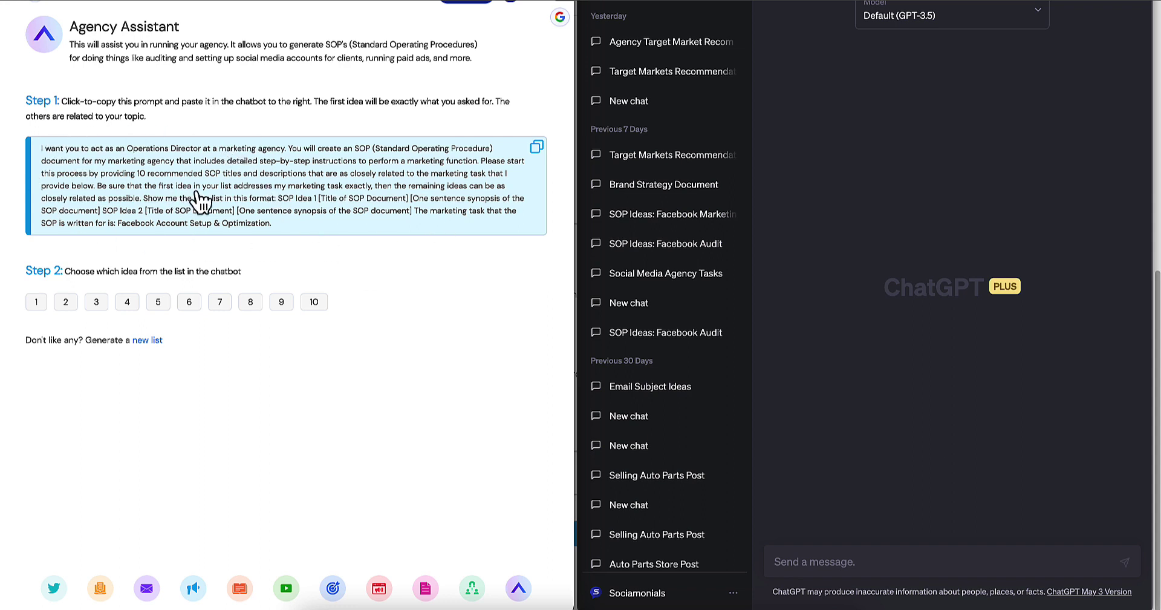
# Step: Copy the Facebook Account Setup & Optimization idea prompt into ChatGPT and send it
pyautogui.click(329, 174)
pyautogui.click(835, 557)
pyautogui.hotkey('ctrl', 'v')
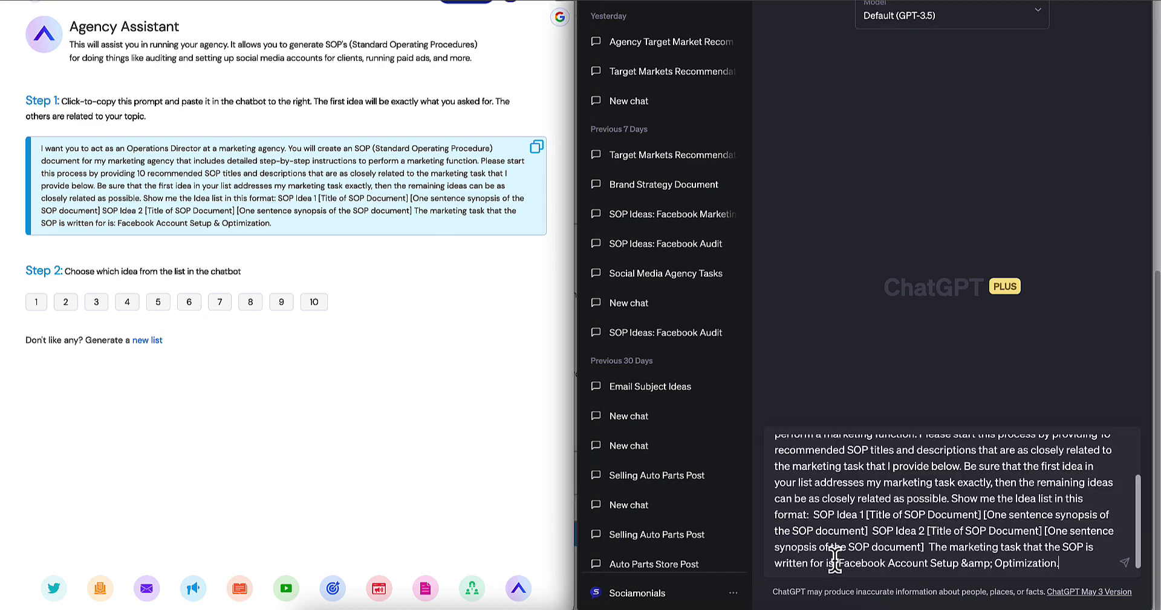
pyautogui.press('Return')
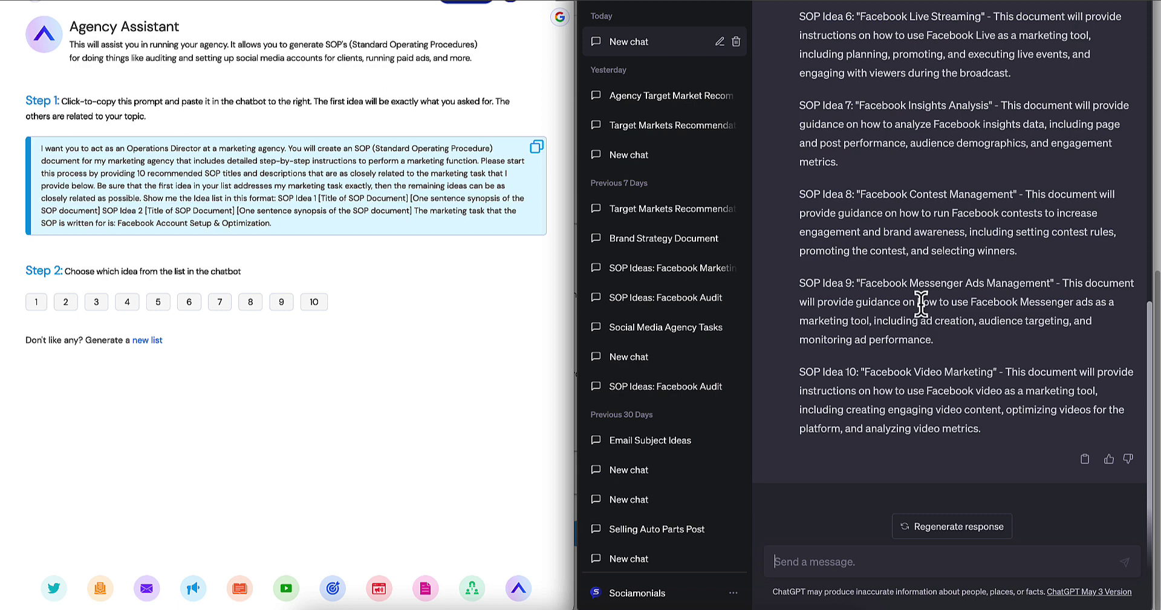
# Step: Review the ten Facebook SOP ideas, choose idea 1, and send ChatGPT the prompt "Please write the SOP for idea #1."
pyautogui.scroll(5, 920, 304)
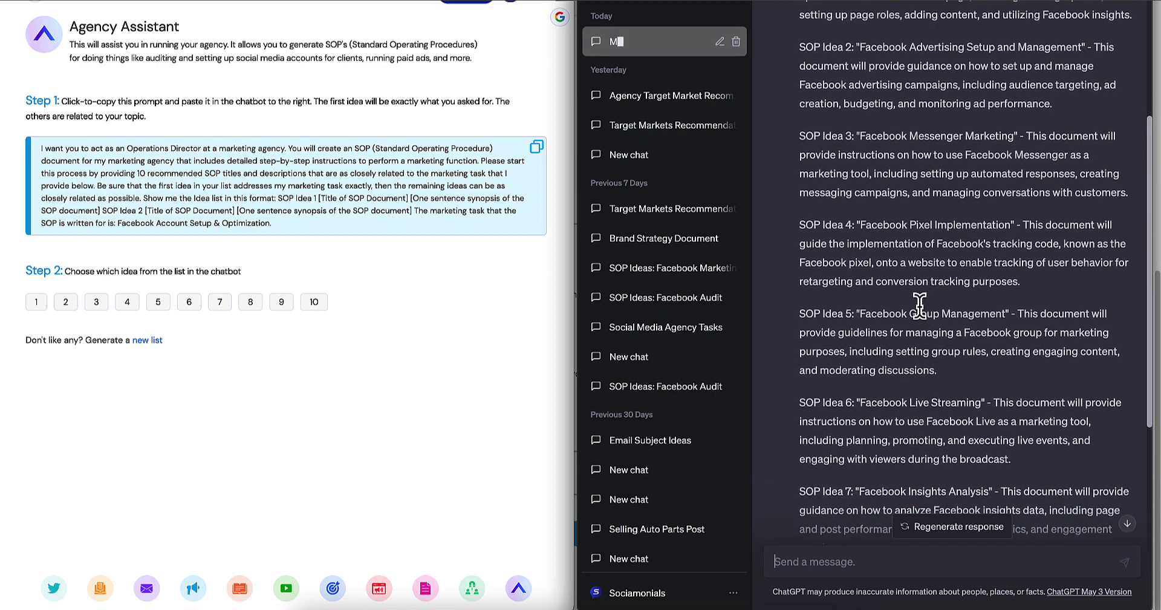
pyautogui.scroll(3, 920, 303)
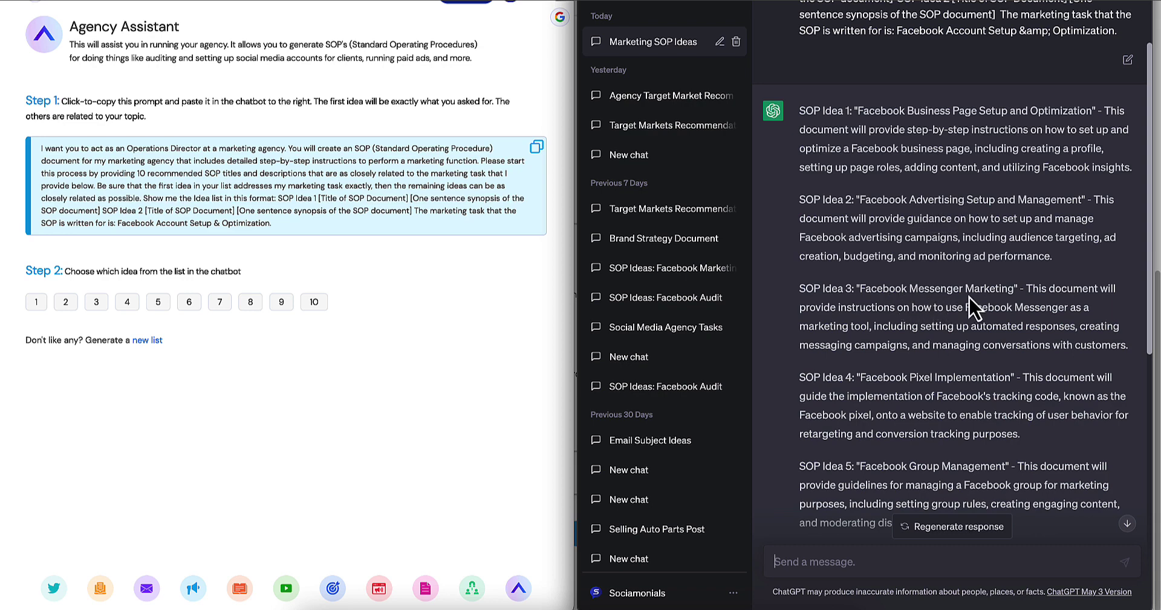
pyautogui.scroll(-7, 1004, 336)
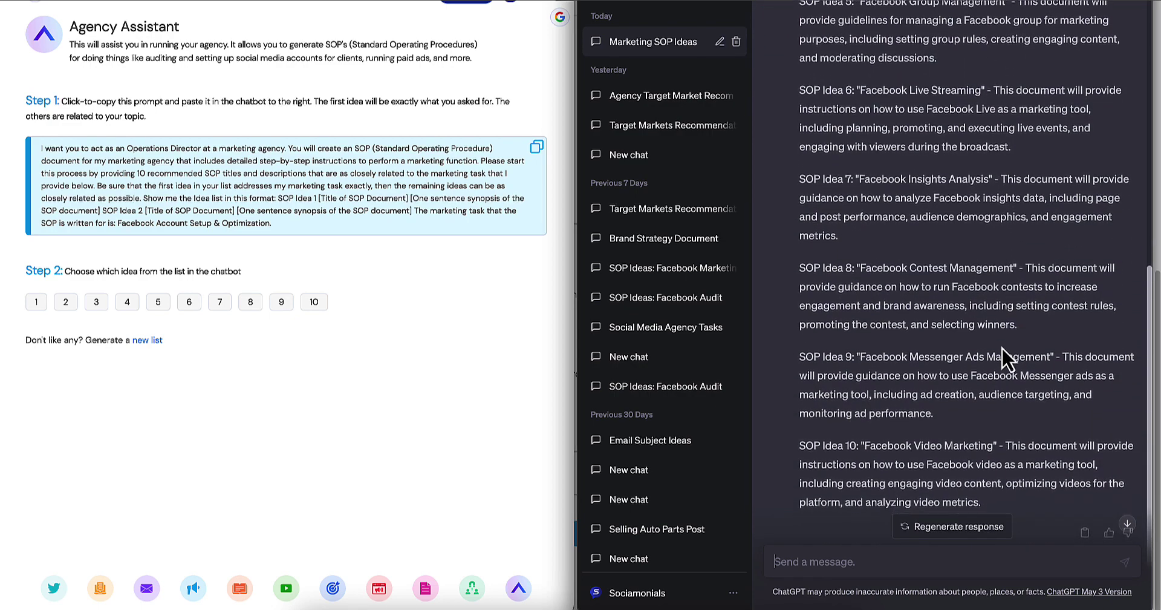
pyautogui.scroll(10, 1000, 347)
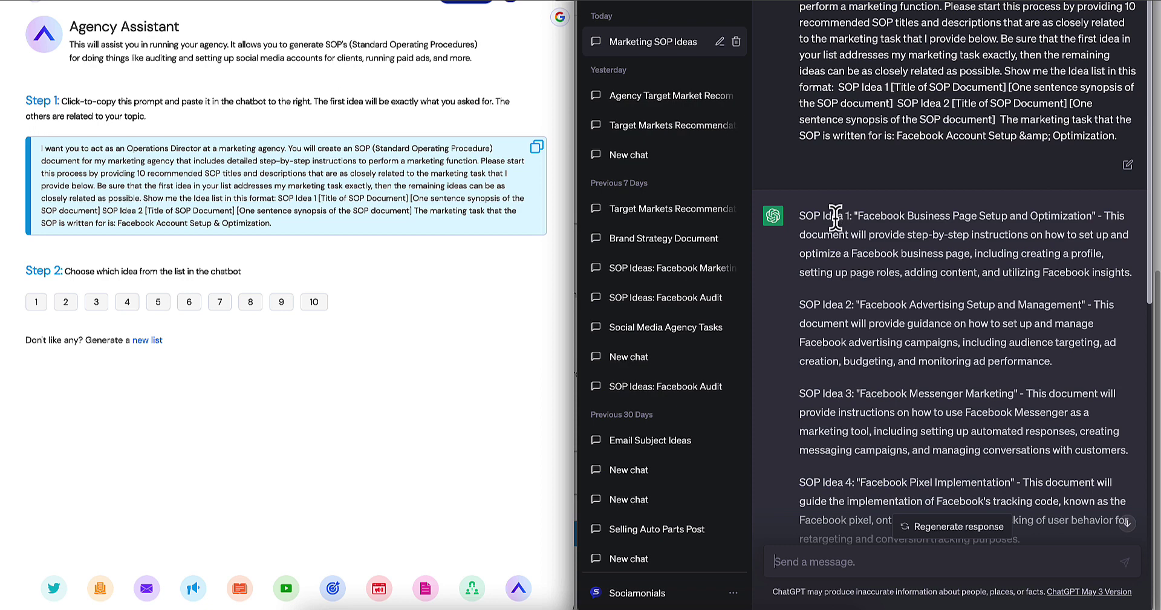
pyautogui.click(36, 303)
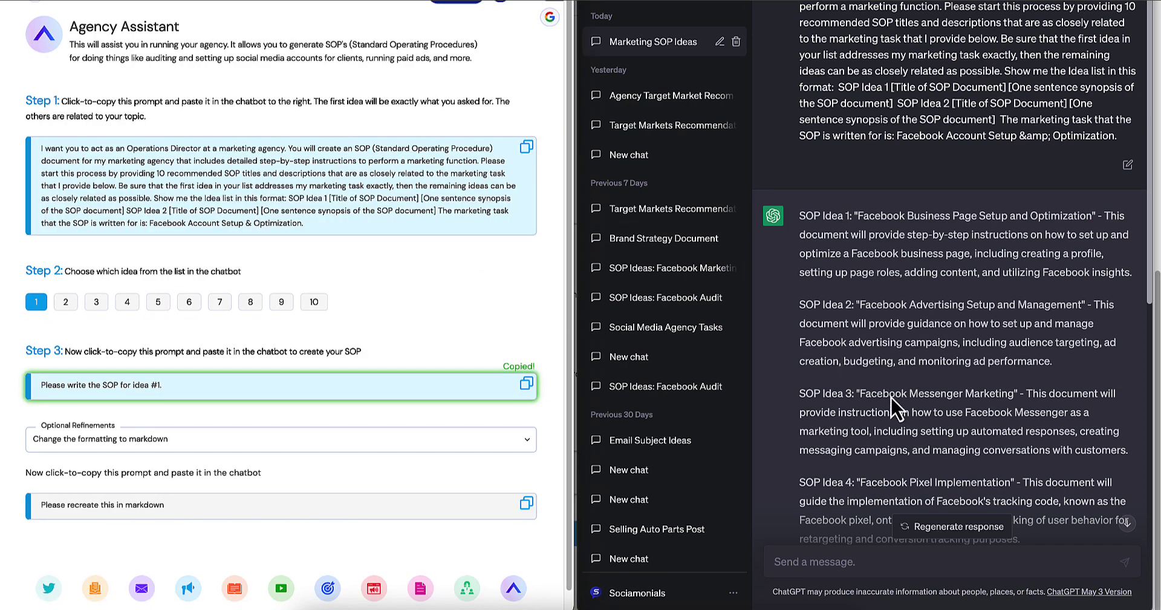
pyautogui.click(856, 565)
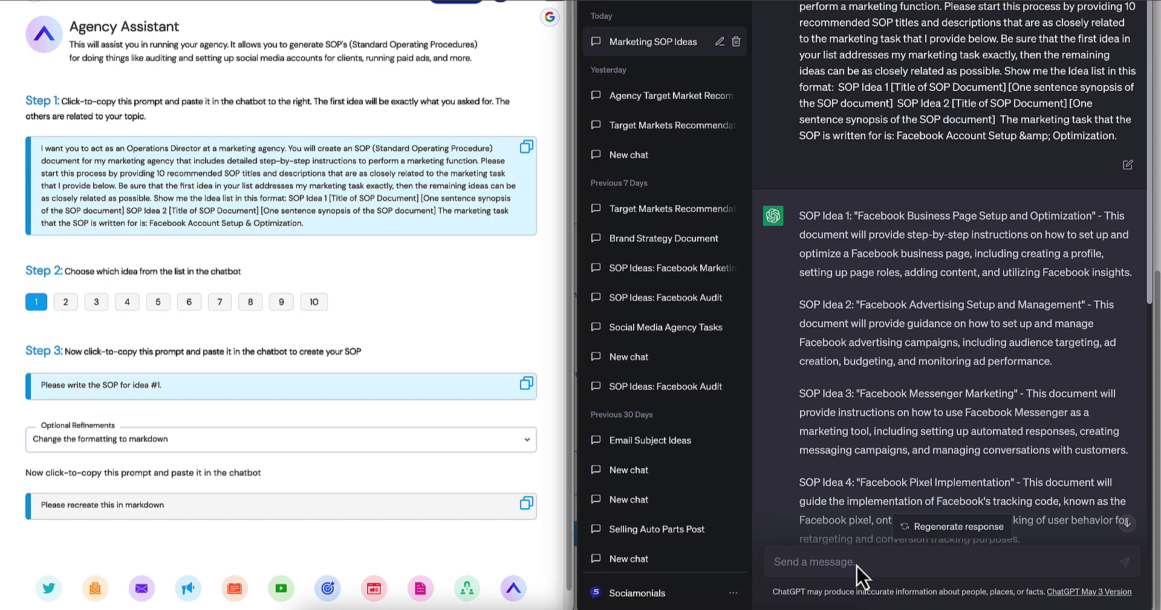
pyautogui.hotkey('ctrl', 'v')
pyautogui.press('Return')
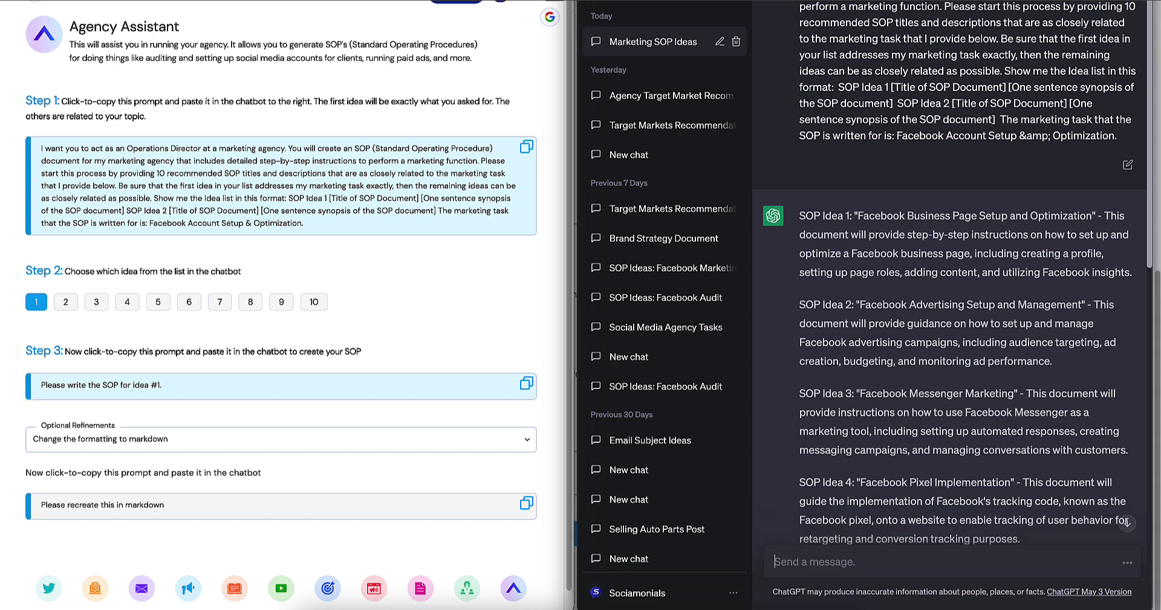
# Step: Read through the Facebook Business Page Setup and Optimization SOP in the chat and copy the whole response
pyautogui.scroll(-5, 924, 451)
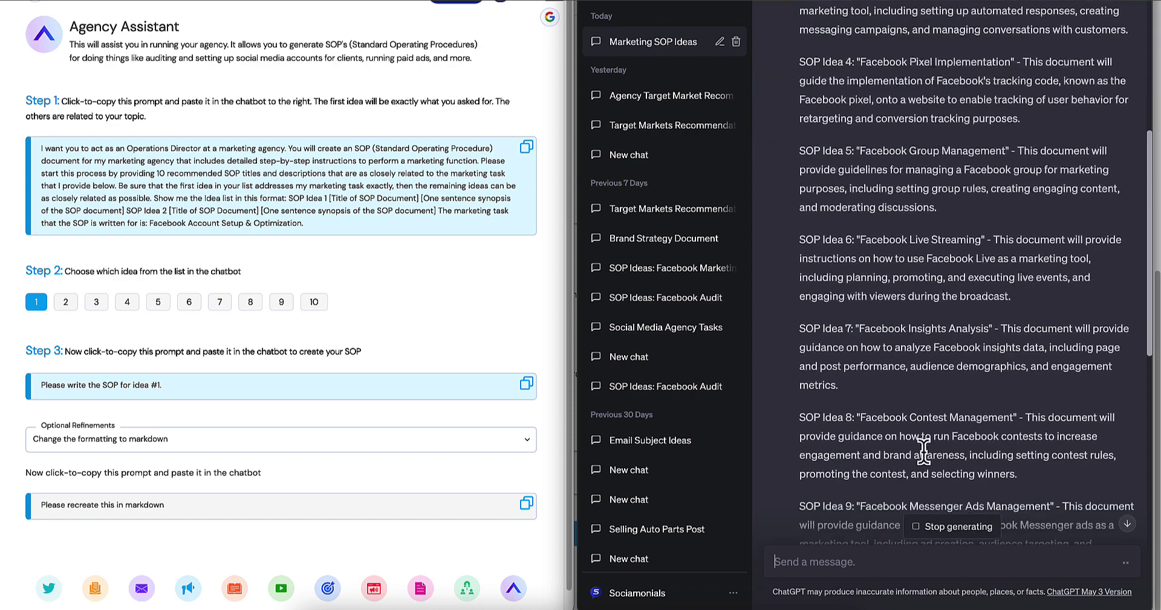
pyautogui.scroll(-5, 925, 452)
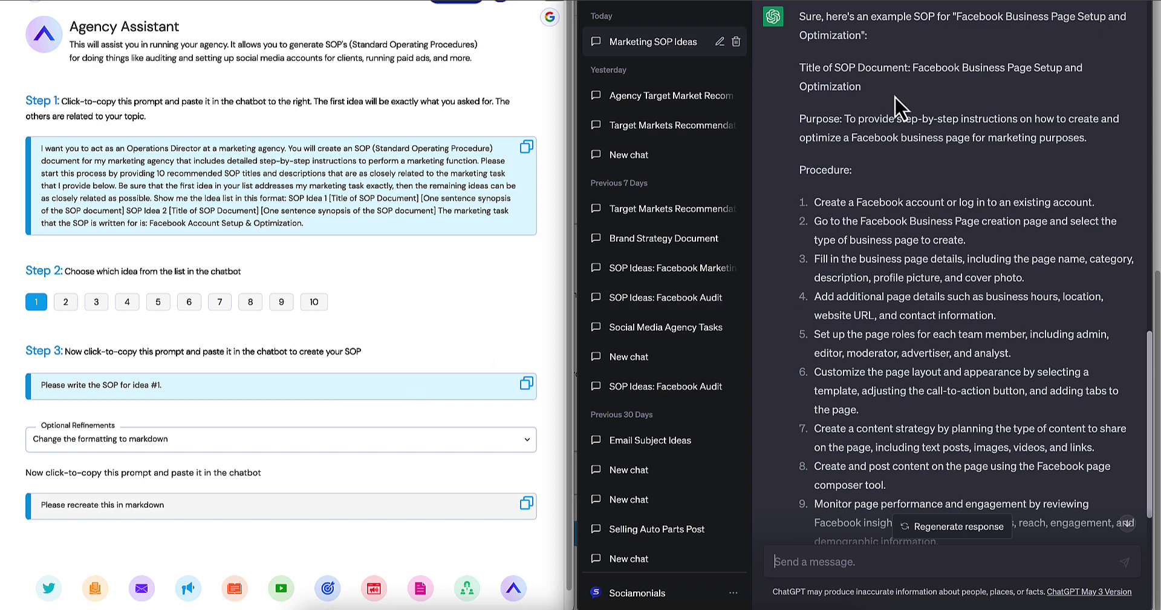
pyautogui.scroll(-5, 894, 90)
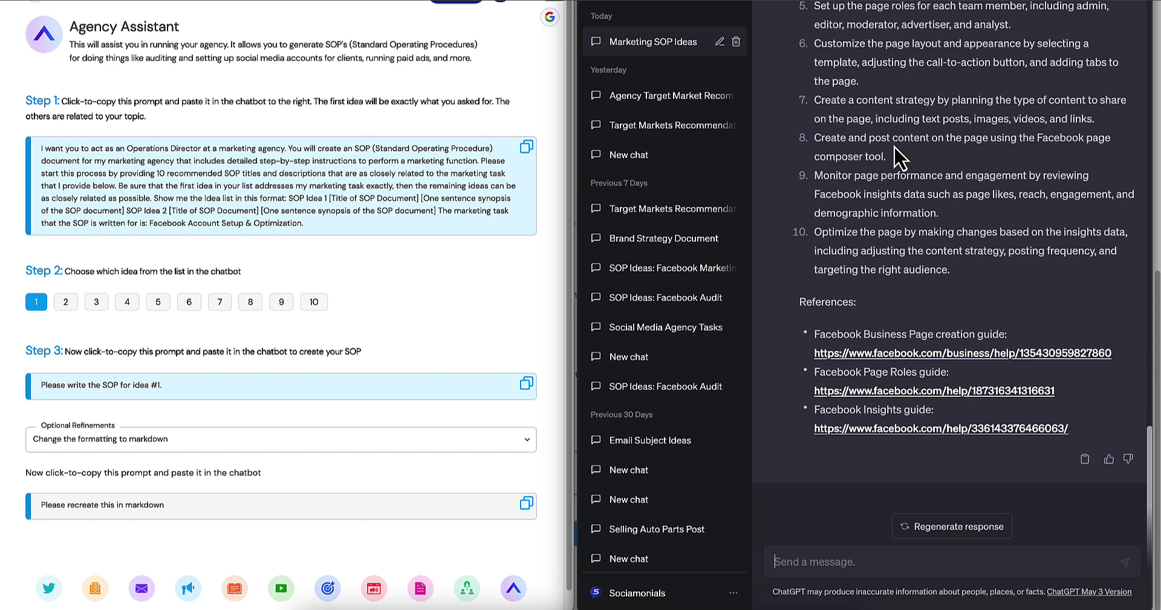
pyautogui.click(1085, 459)
# Step: Return to the Agency Assistant's SOP types and choose Create an SOP (Standard Operating Procedure)
pyautogui.click(40, 3)
pyautogui.click(40, 3)
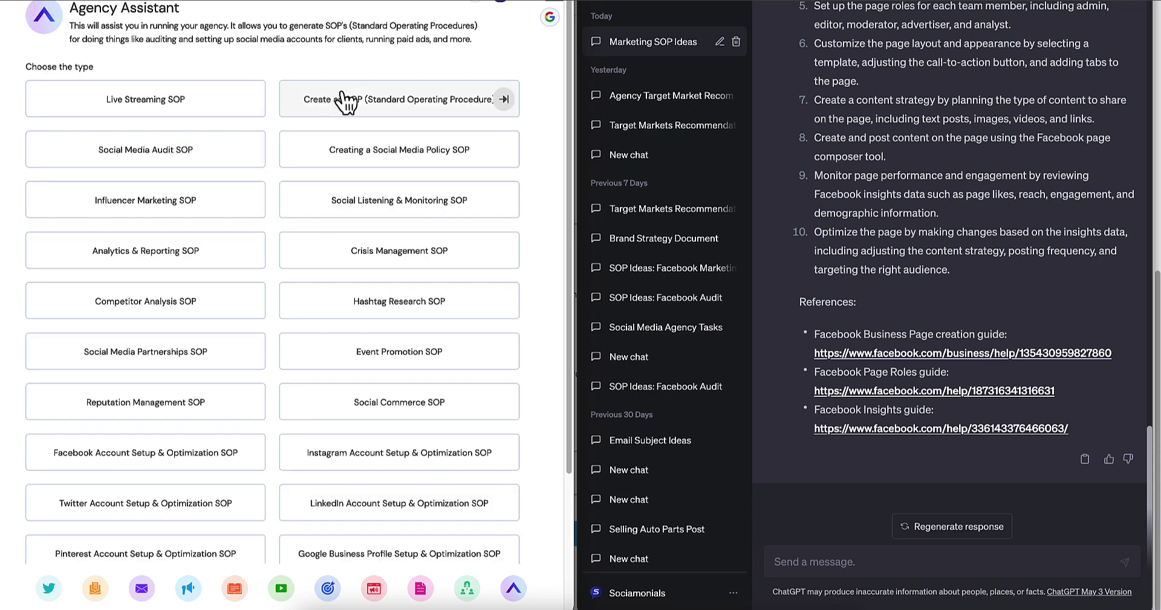
pyautogui.click(363, 107)
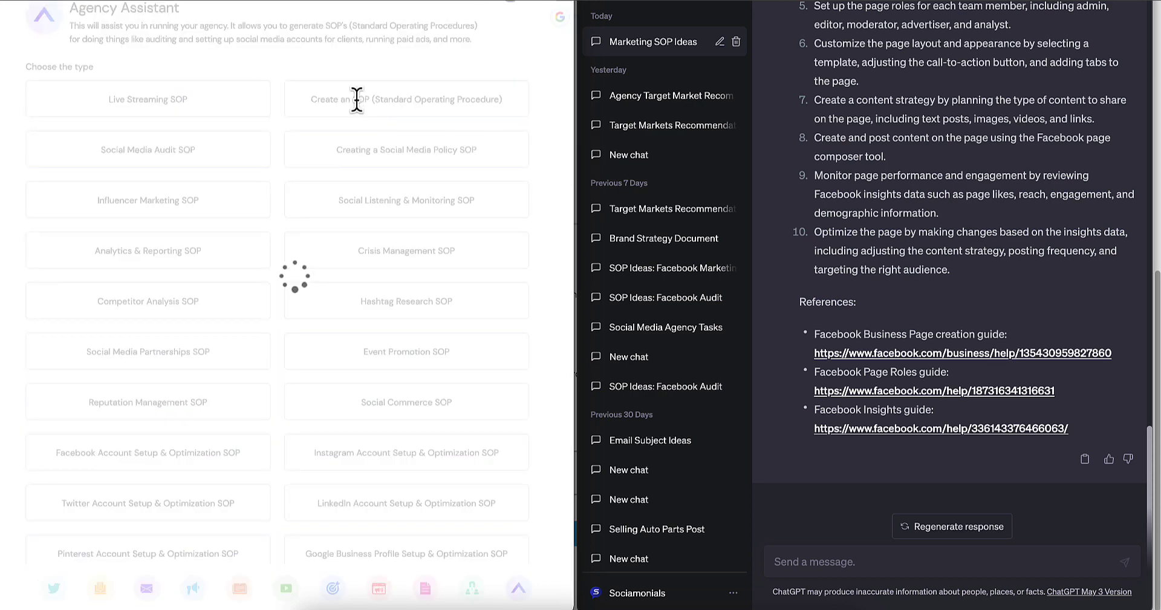
# Step: Enter "run classified listing on craigslist" as the process that needs an SOP and generate the AI chatbot prompt
pyautogui.click(175, 135)
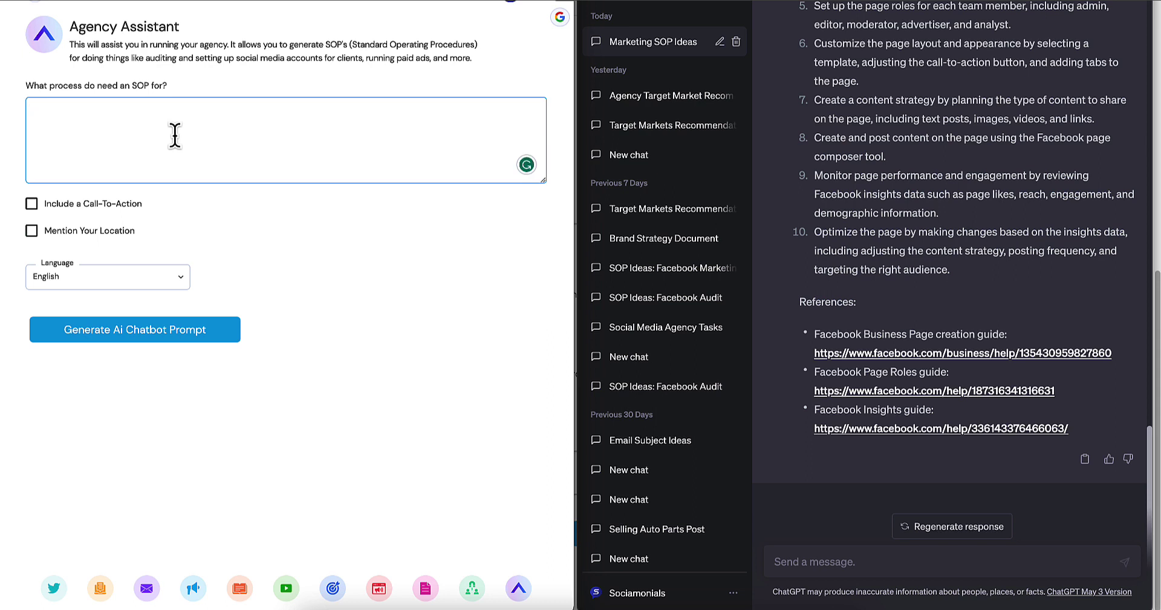
pyautogui.write('run classified listing')
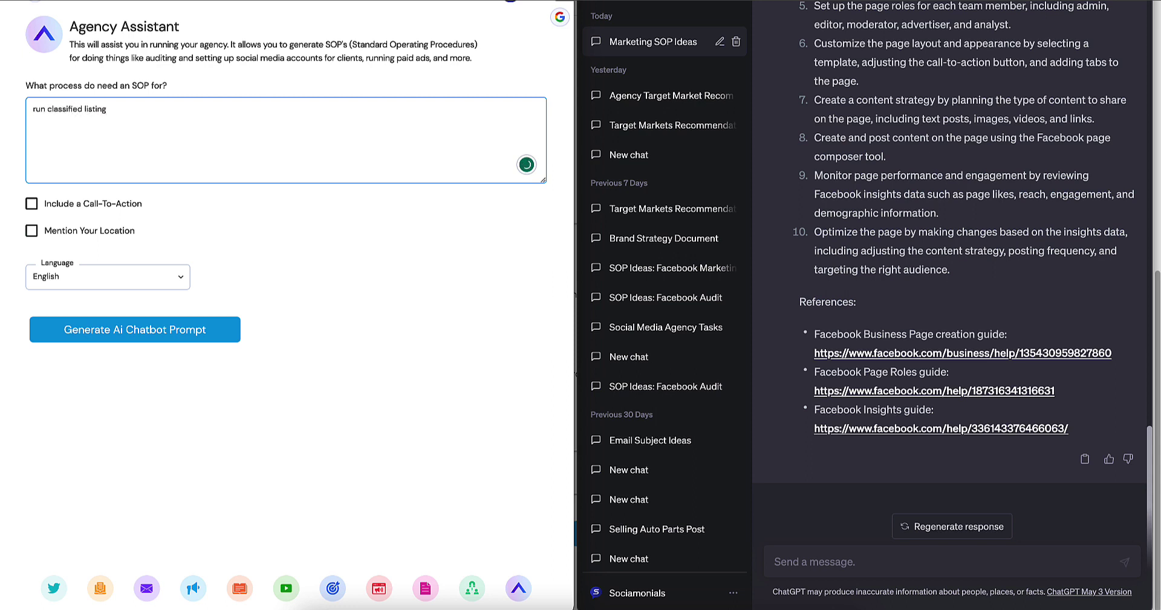
pyautogui.write(' on craigslist')
pyautogui.click(131, 330)
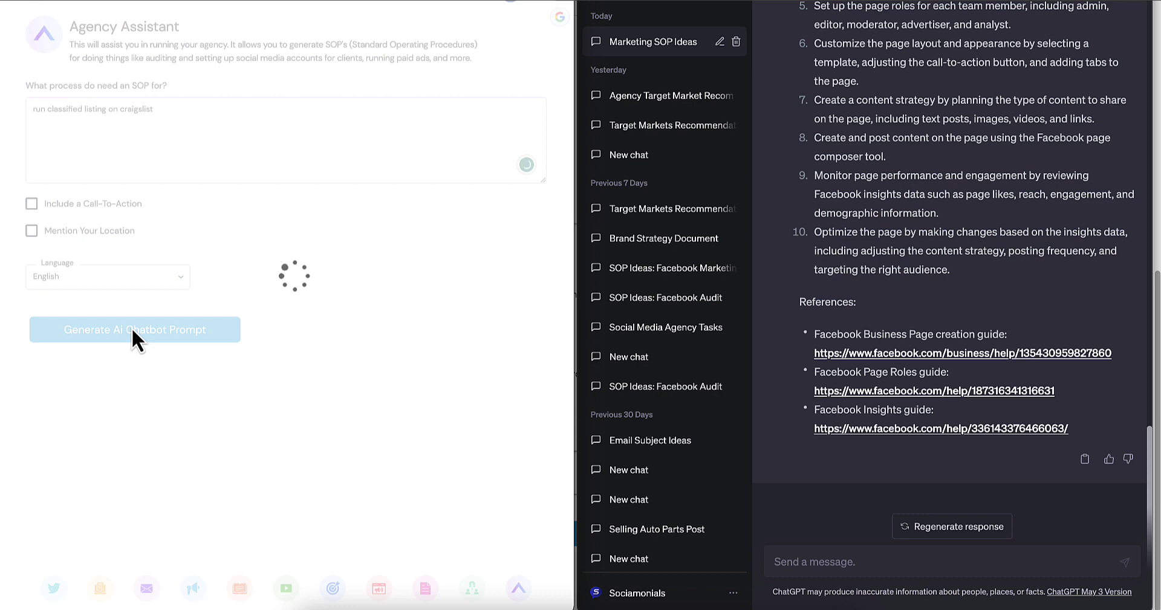
# Step: Send the copied Craigslist listing prompt to ChatGPT and review the suggested SOP ideas from the first one
pyautogui.click(875, 564)
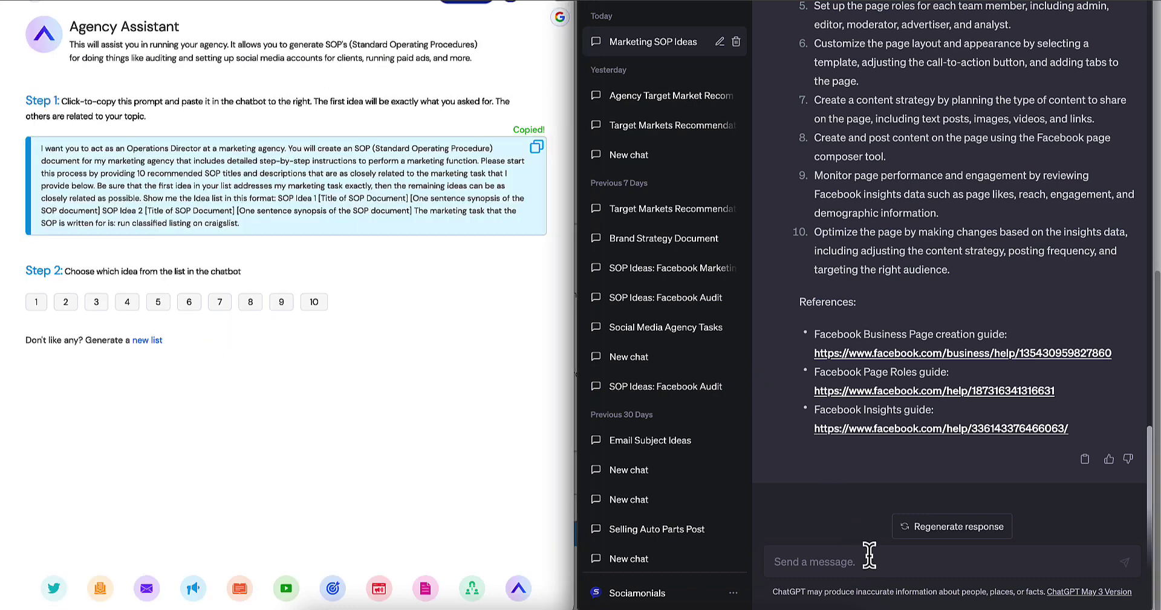
pyautogui.hotkey('ctrl', 'v')
pyautogui.press('Return')
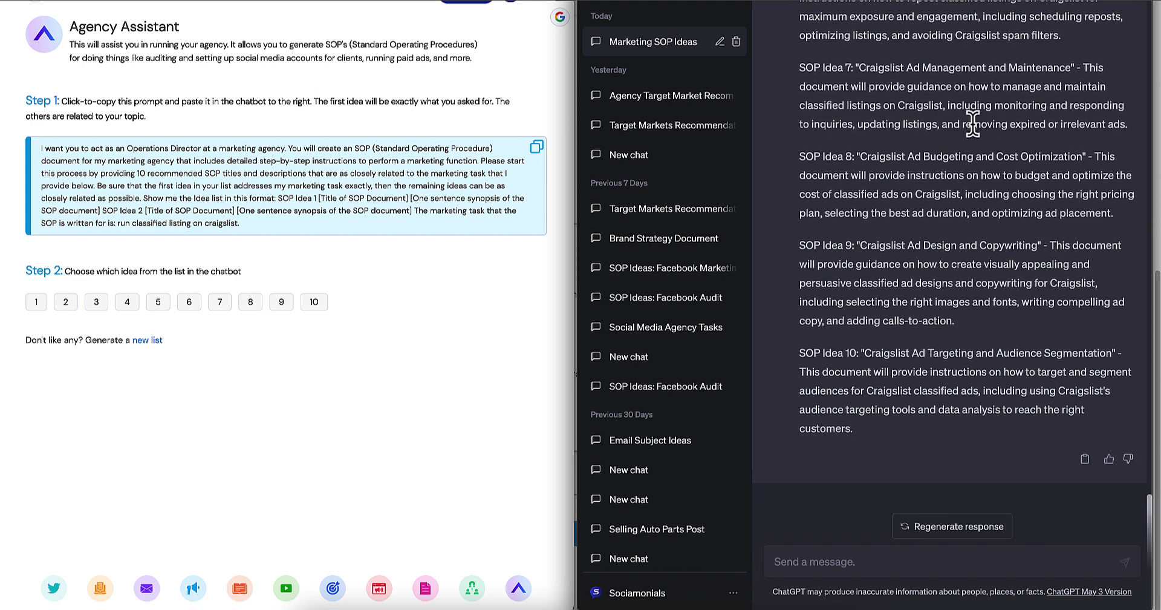
pyautogui.scroll(5, 964, 152)
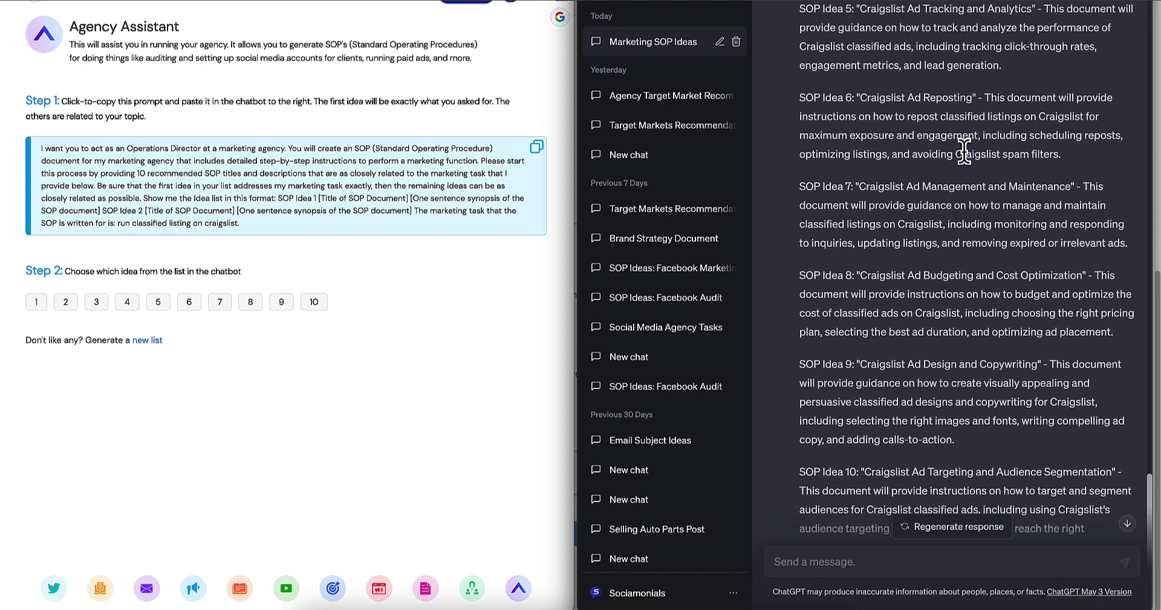
pyautogui.scroll(1, 964, 158)
pyautogui.scroll(2, 964, 152)
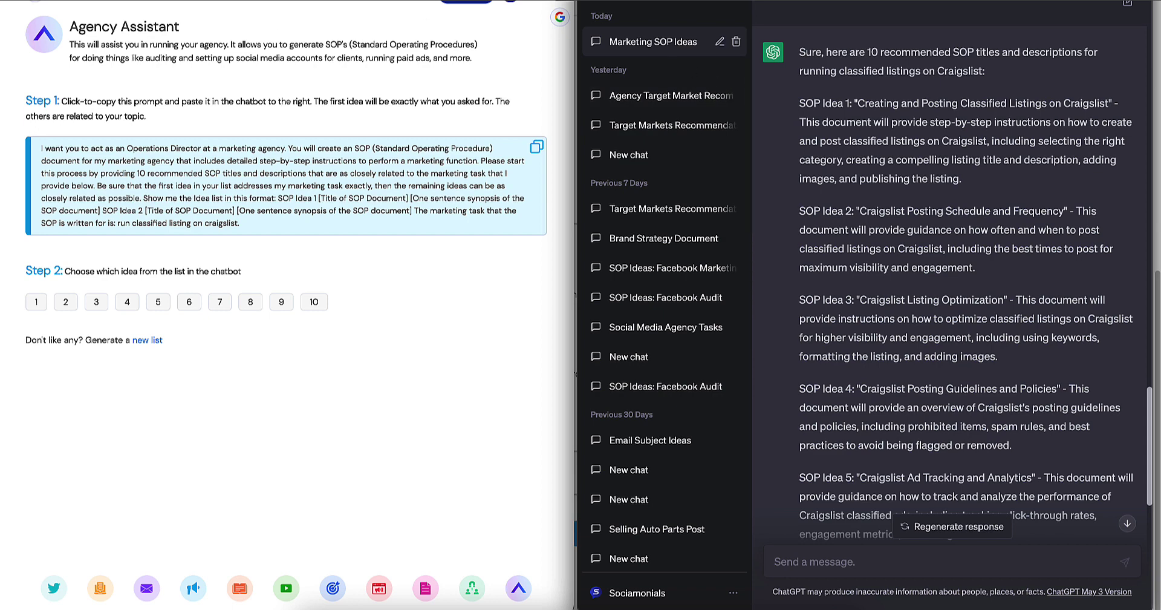
# Step: Close the Agency Assistant, return to the agency settings page, and launch the Startup Assistant
pyautogui.hotkey('ctrl', 'w')
pyautogui.hotkey('alt', 'Tab')
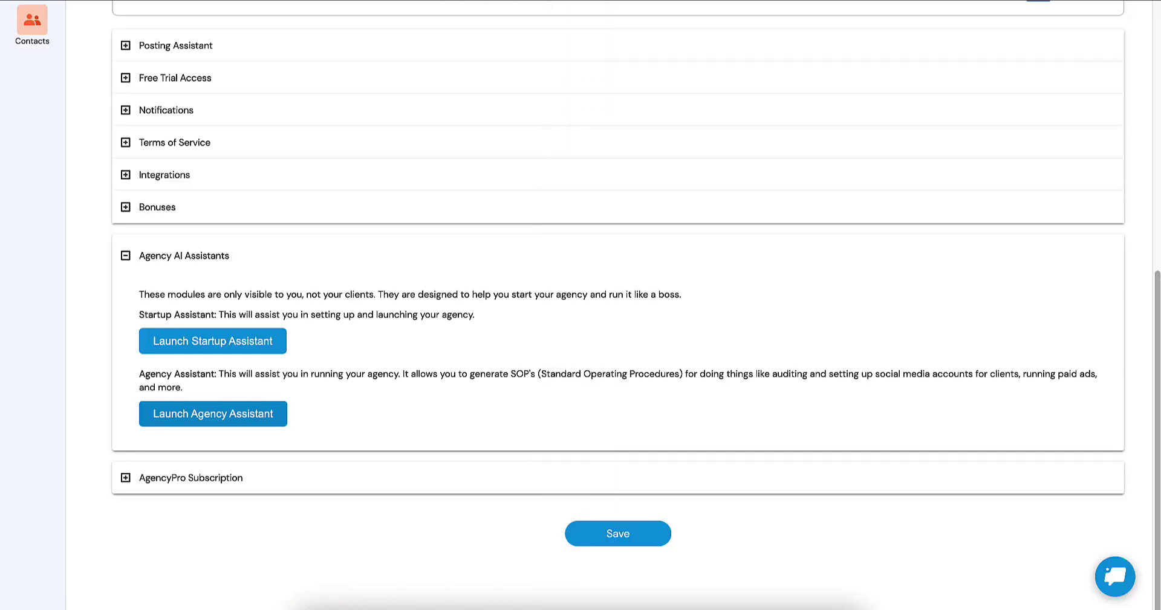
pyautogui.click(220, 343)
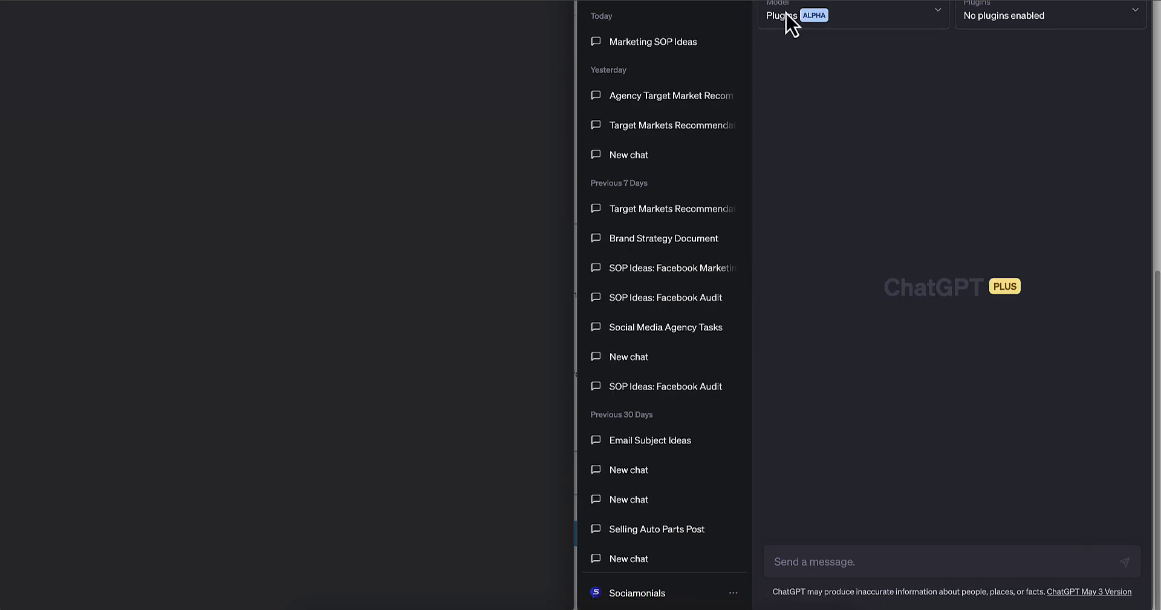
# Step: Switch the ChatGPT model to Default (GPT-3.5) and look back through the Marketing SOP Ideas chat
pyautogui.click(803, 18)
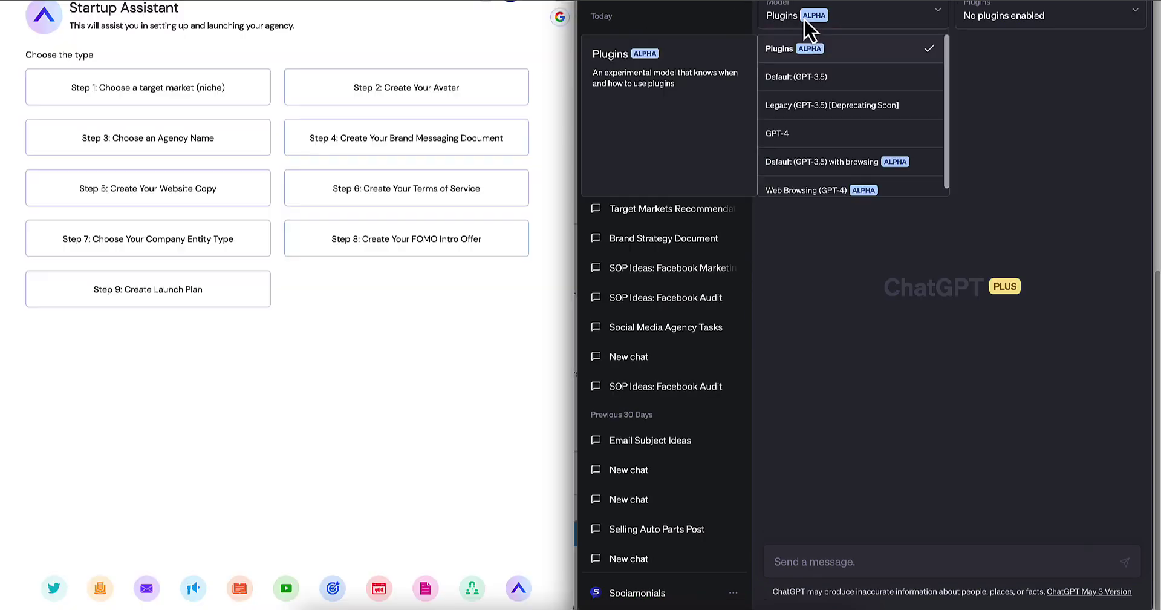
pyautogui.click(812, 88)
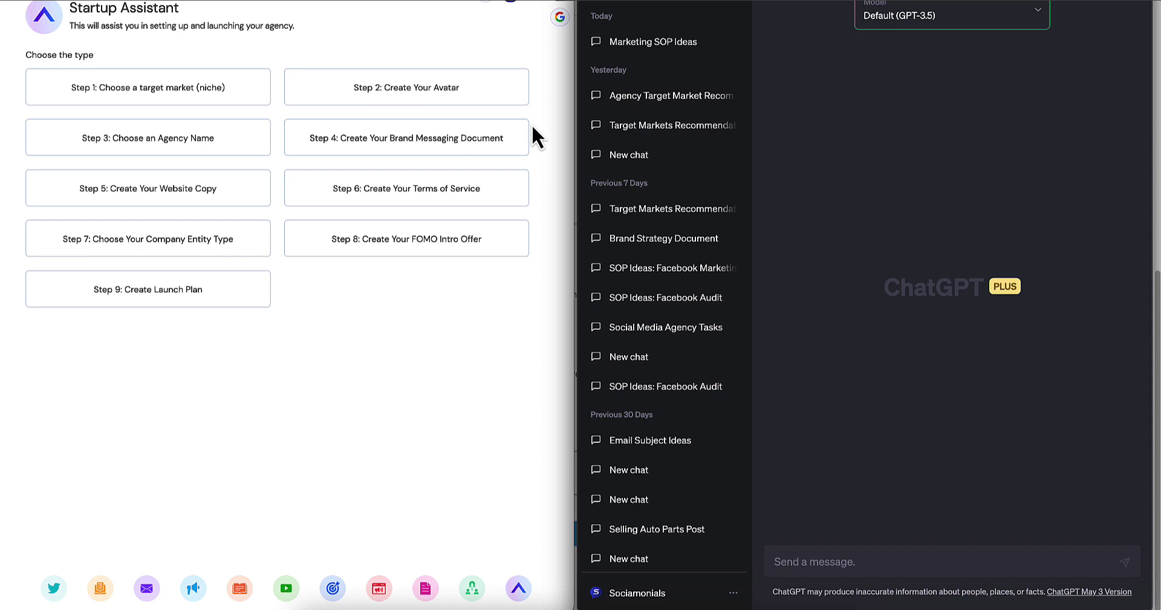
pyautogui.click(654, 45)
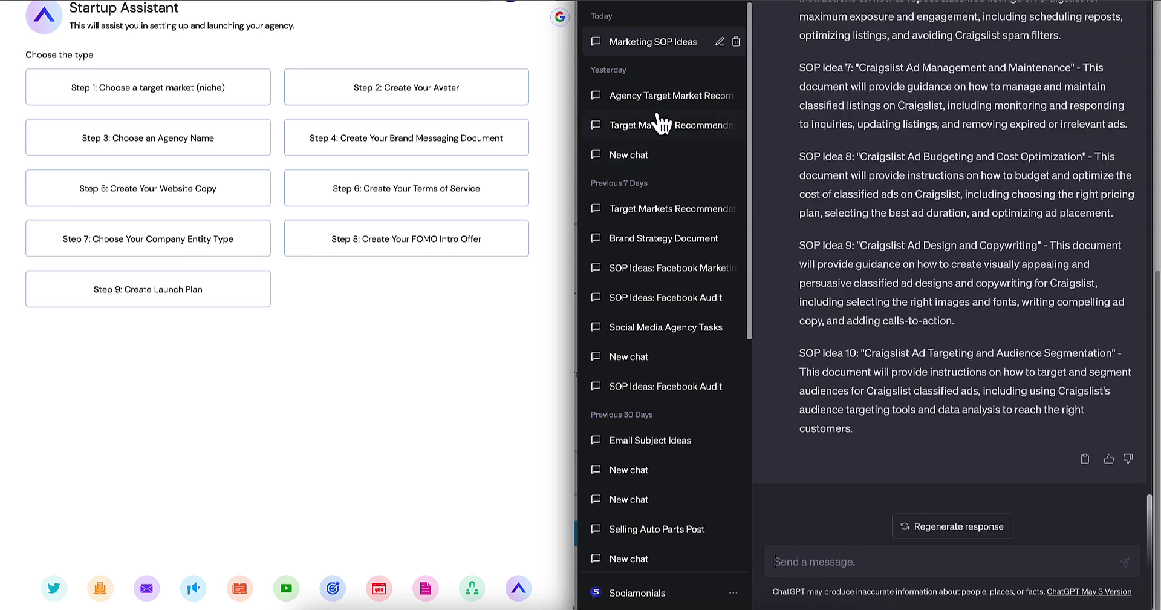
pyautogui.scroll(6, 877, 255)
pyautogui.scroll(-6, 877, 255)
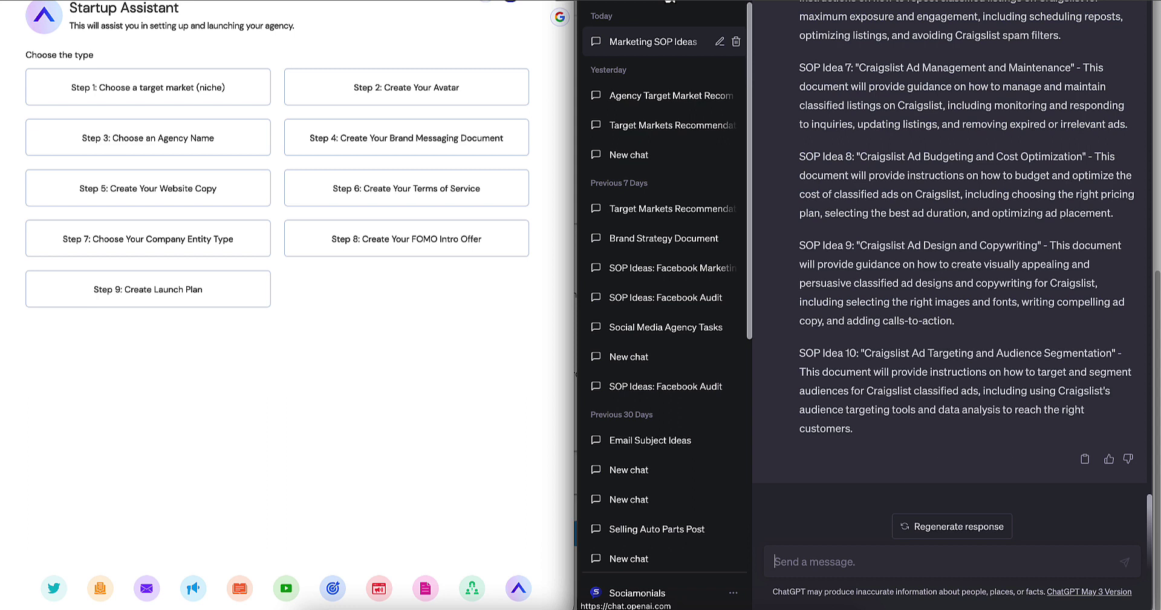
# Step: Start a new ChatGPT chat with the Default (GPT-3.5) model
pyautogui.click(670, 2)
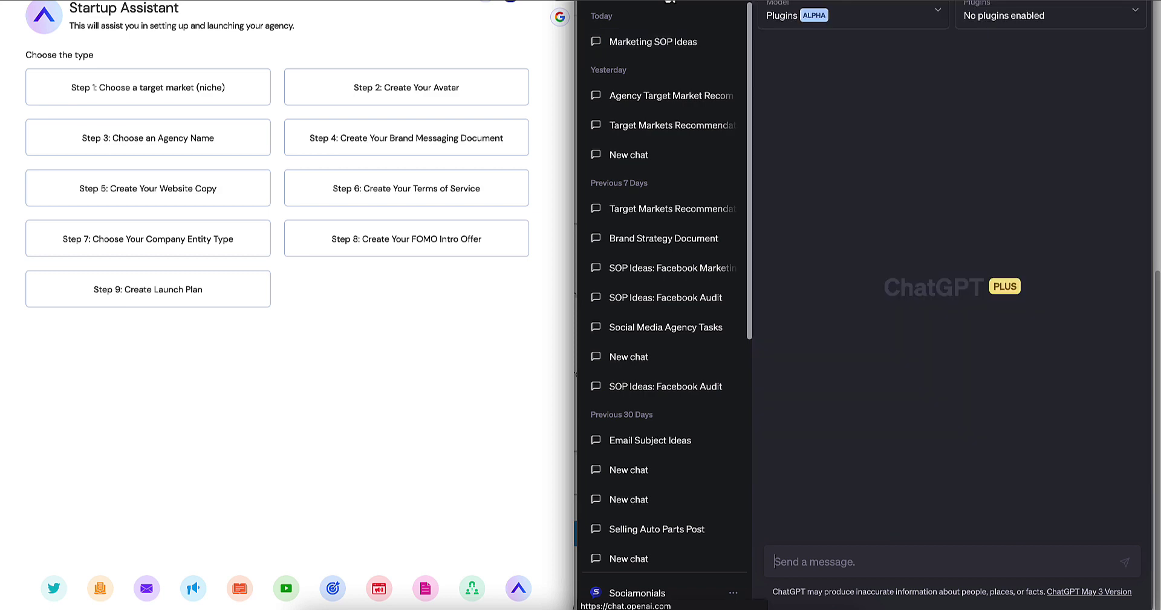
pyautogui.click(822, 13)
pyautogui.click(809, 75)
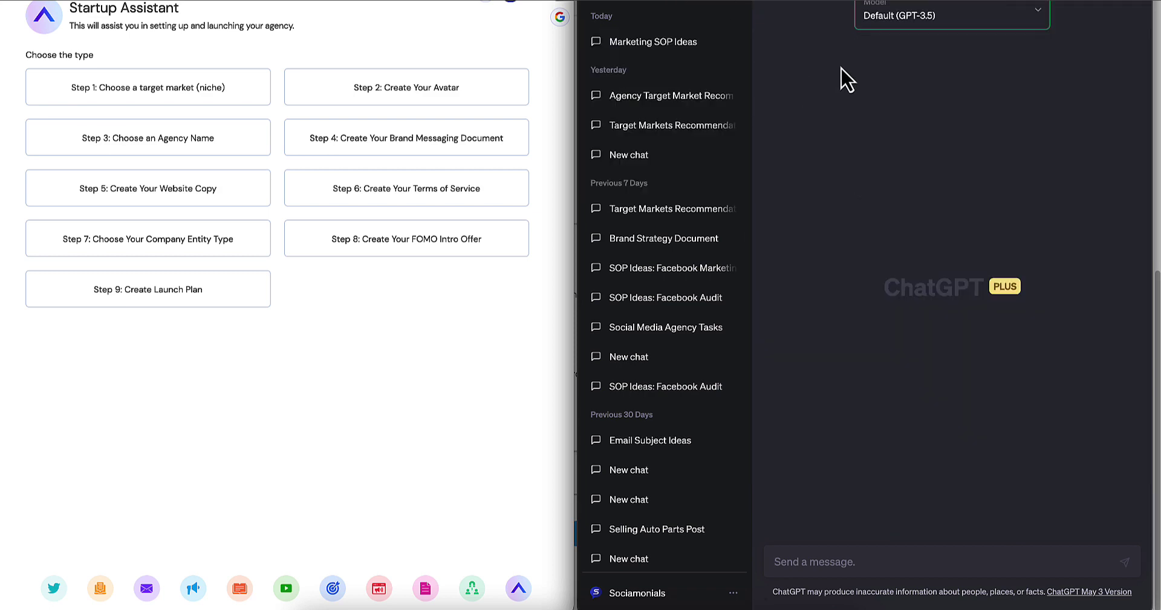
# Step: Preview the Startup Assistant's target market step, then check the Company Profile and return to the list of startup steps
pyautogui.click(260, 34)
pyautogui.click(133, 94)
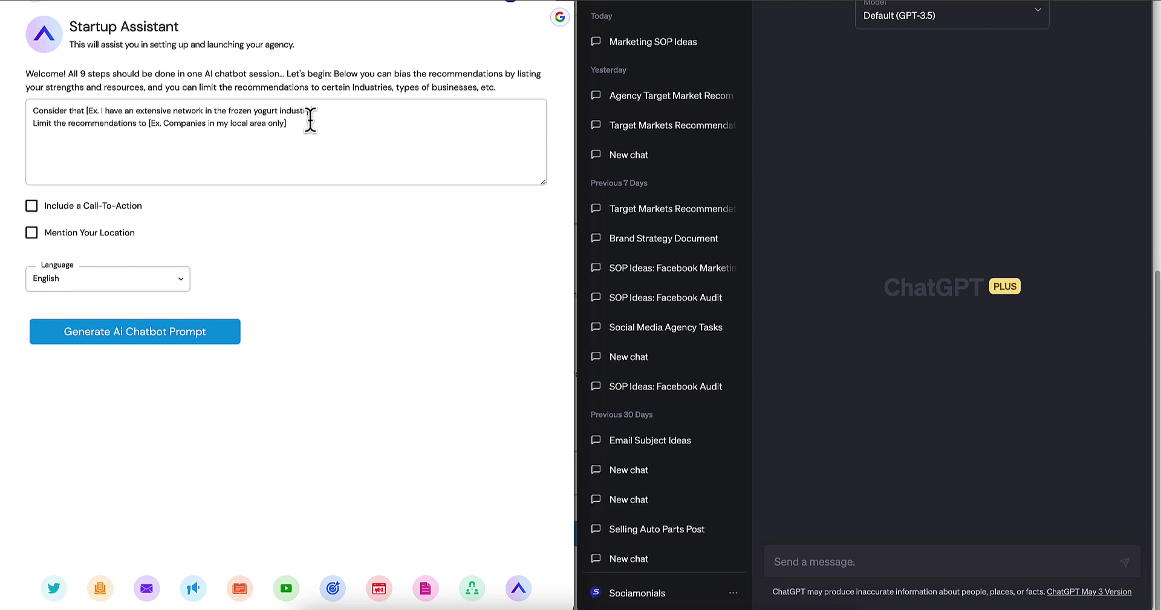
pyautogui.click(33, 8)
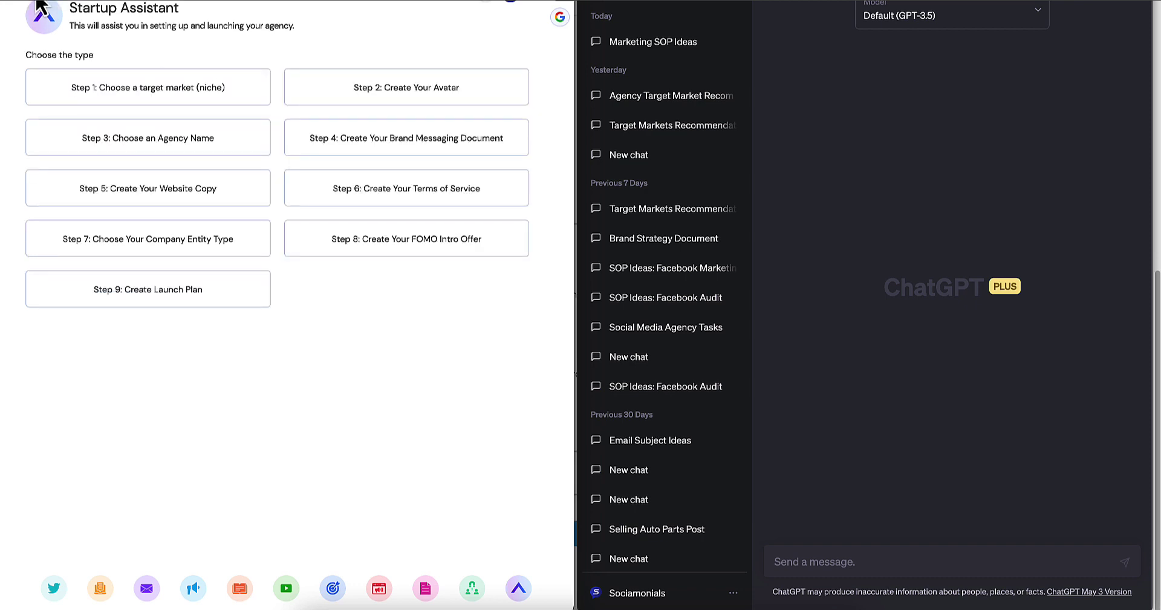
pyautogui.click(495, 5)
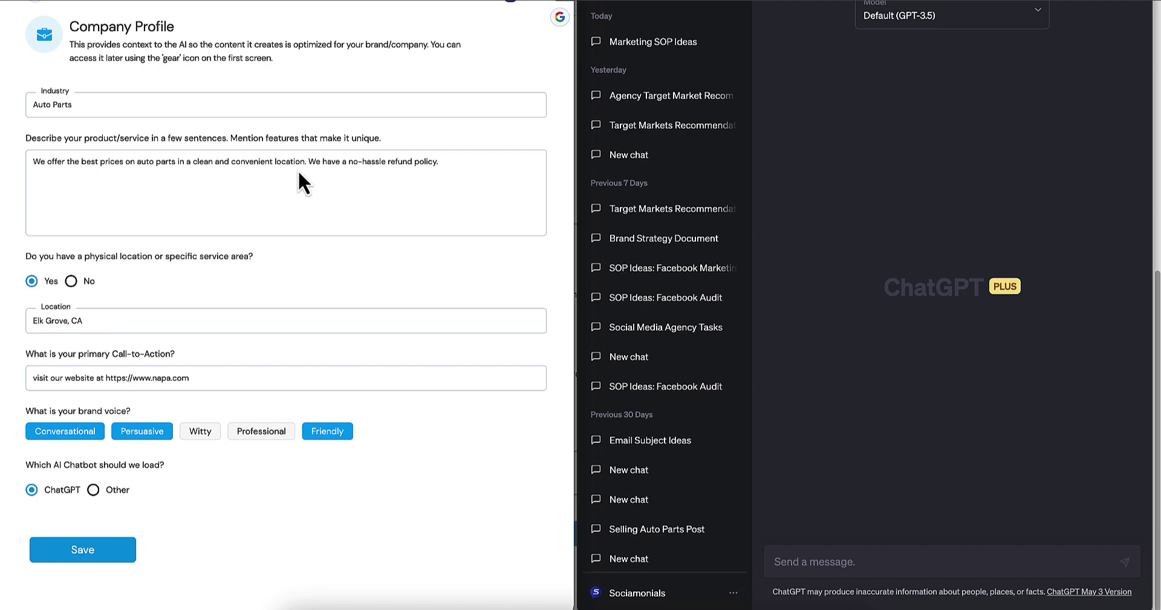
pyautogui.click(37, 4)
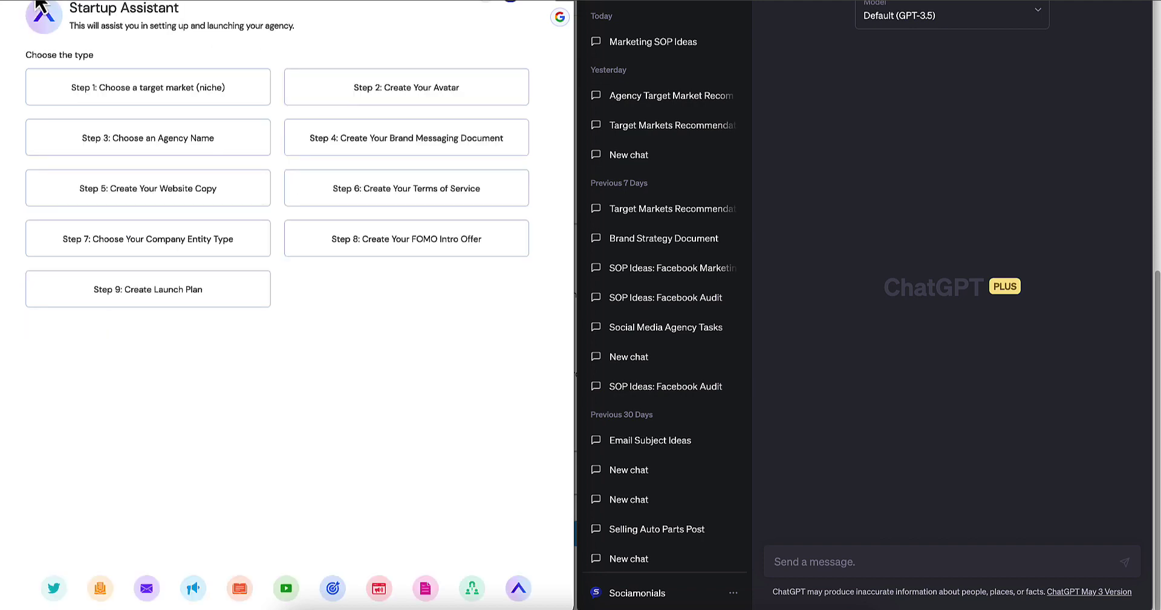
# Step: Open Step 1: Choose a target market (niche), clear the example text about strengths and limits, and generate the AI chatbot prompt
pyautogui.click(134, 88)
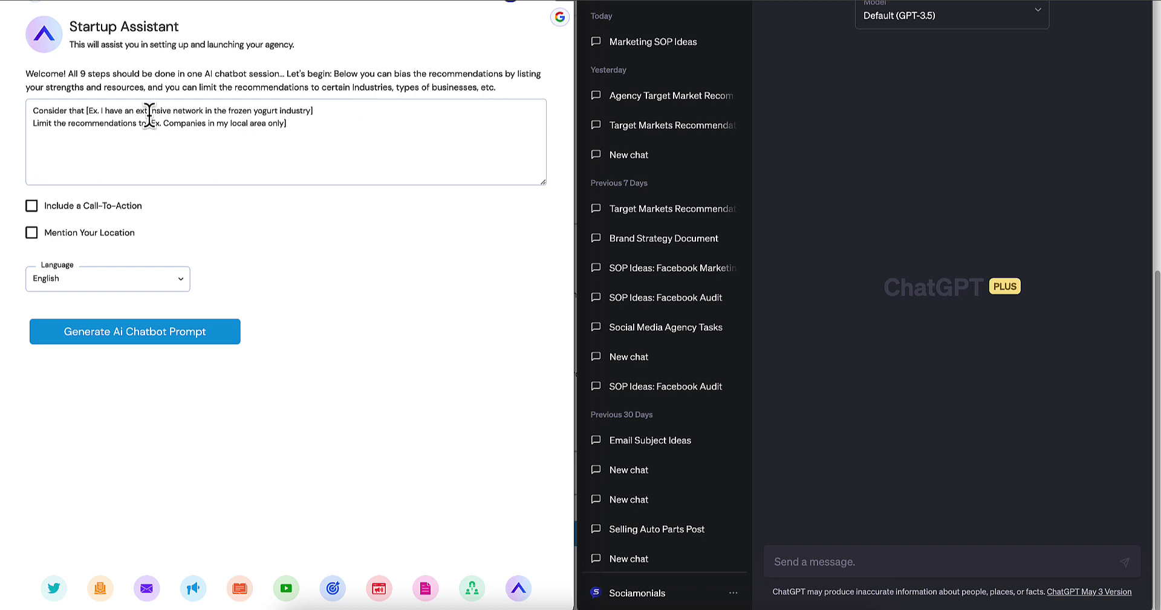
pyautogui.moveTo(323, 139); pyautogui.dragTo(42, 109)
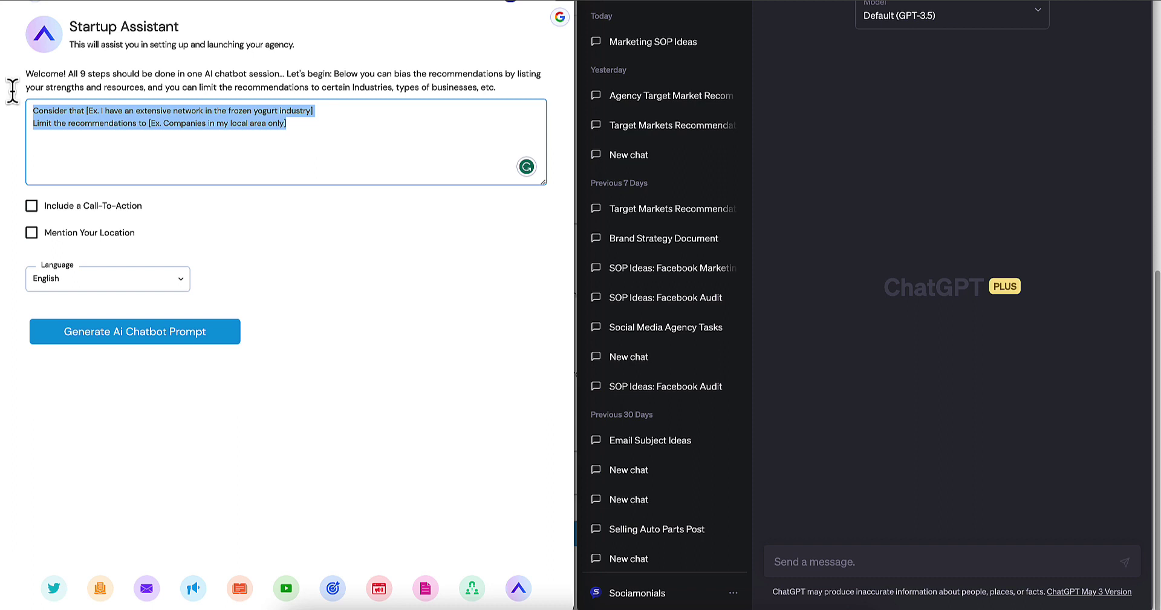
pyautogui.click(61, 120)
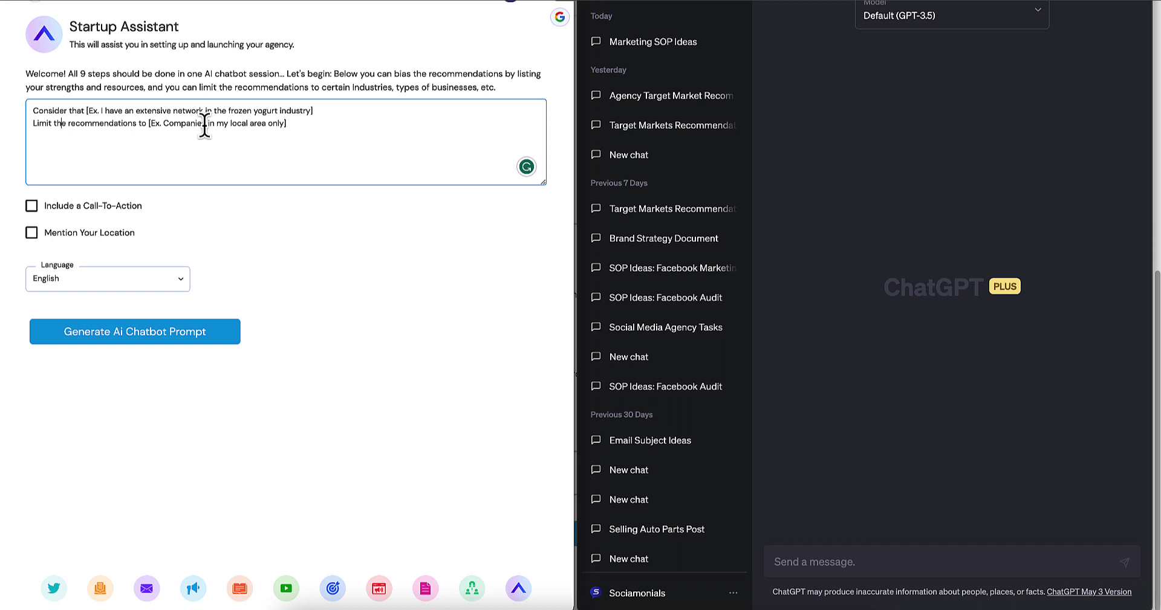
pyautogui.moveTo(313, 121); pyautogui.dragTo(60, 97)
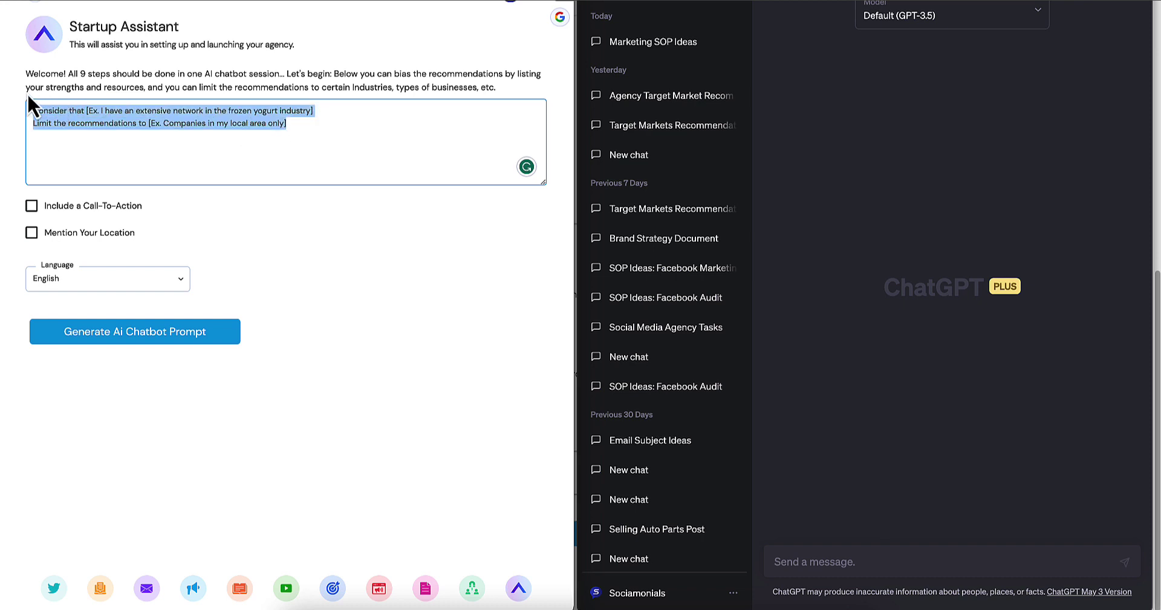
pyautogui.press('BackSpace')
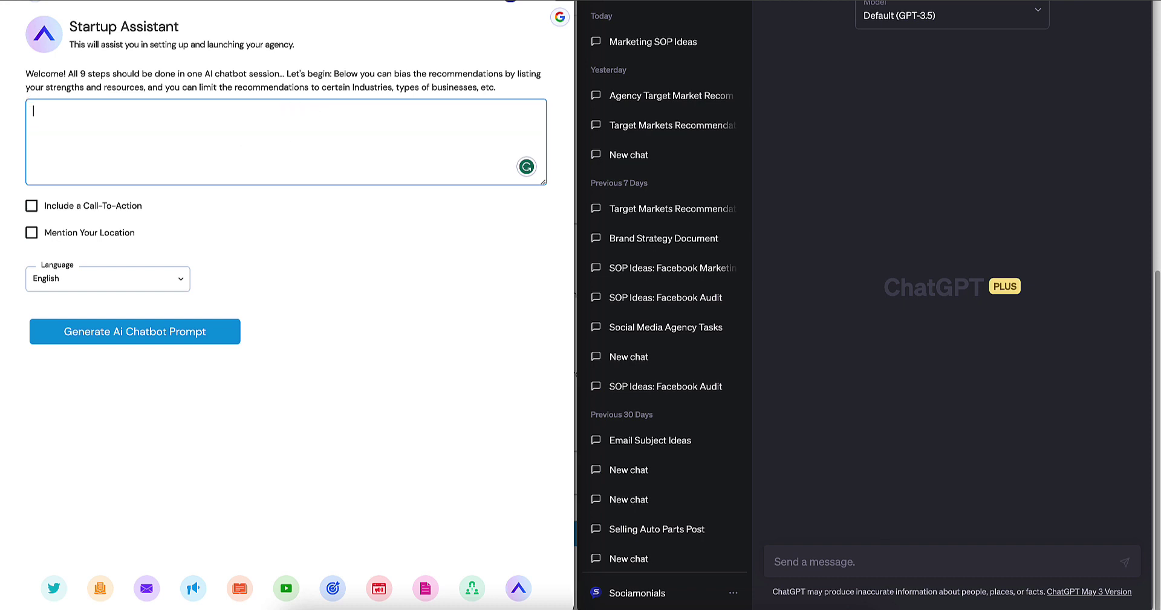
pyautogui.click(129, 336)
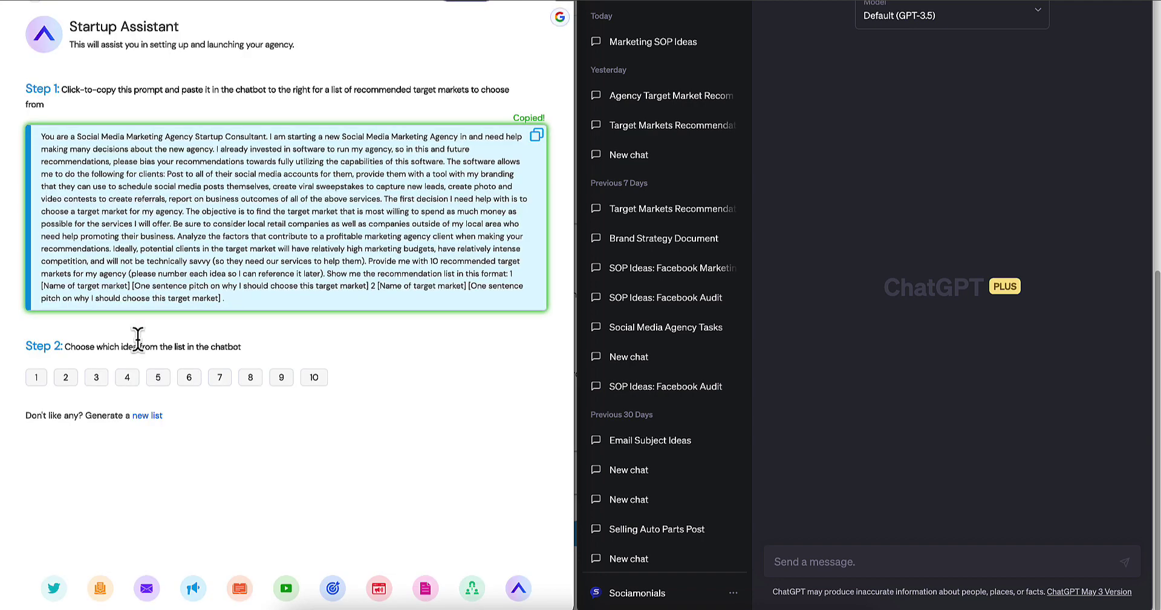
# Step: Send the copied target market prompt to ChatGPT and review the recommended target markets
pyautogui.click(847, 563)
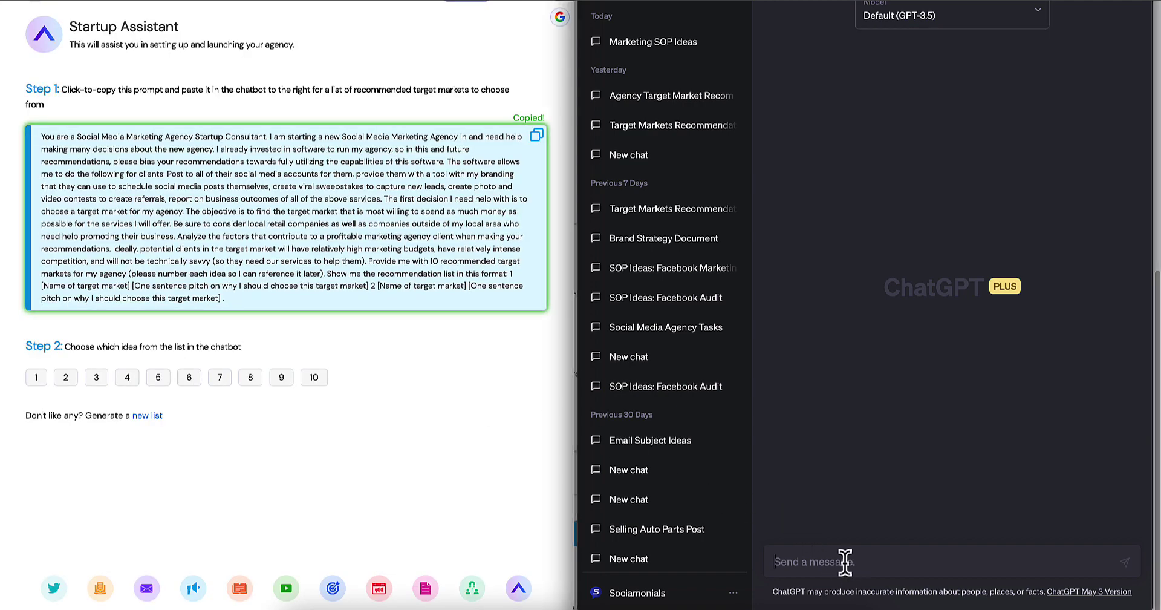
pyautogui.hotkey('ctrl', 'v')
pyautogui.press('Return')
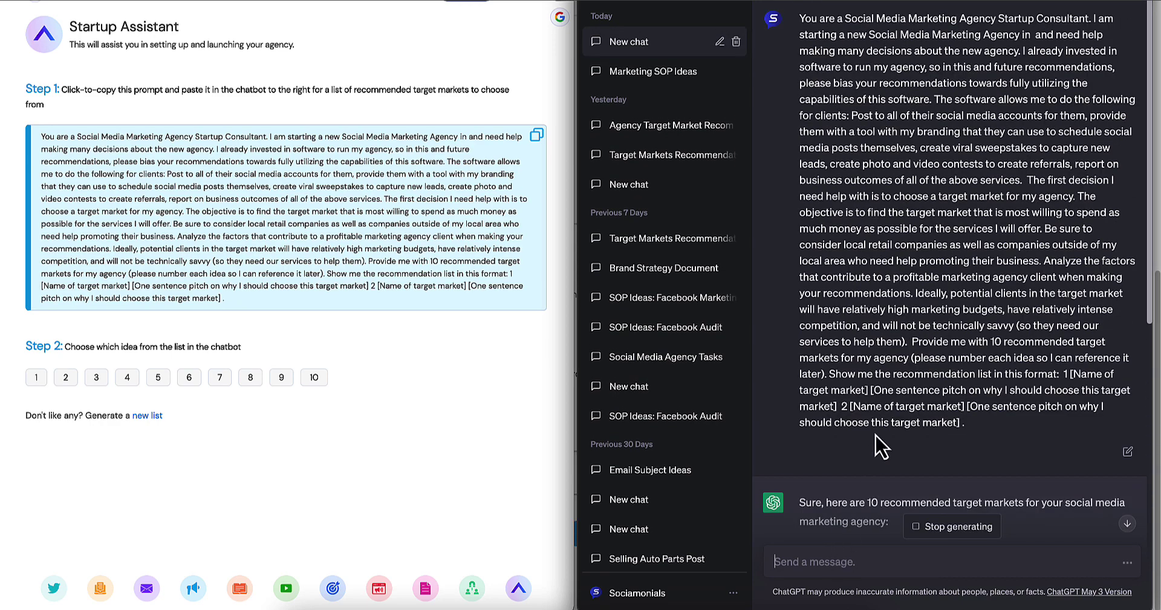
pyautogui.scroll(-6, 879, 400)
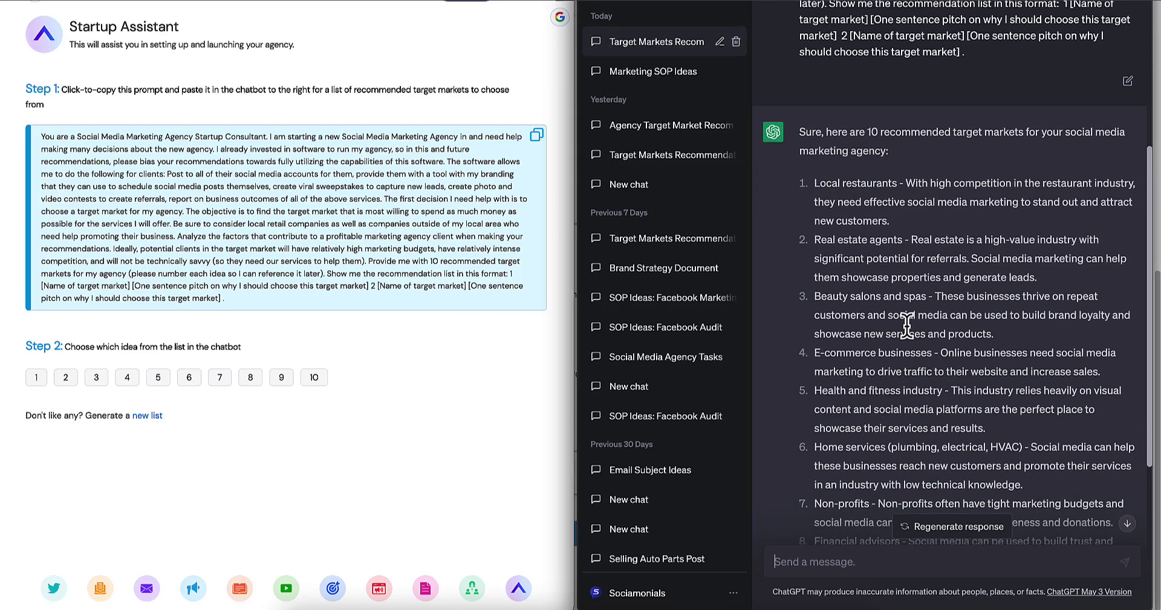
pyautogui.scroll(-1, 906, 327)
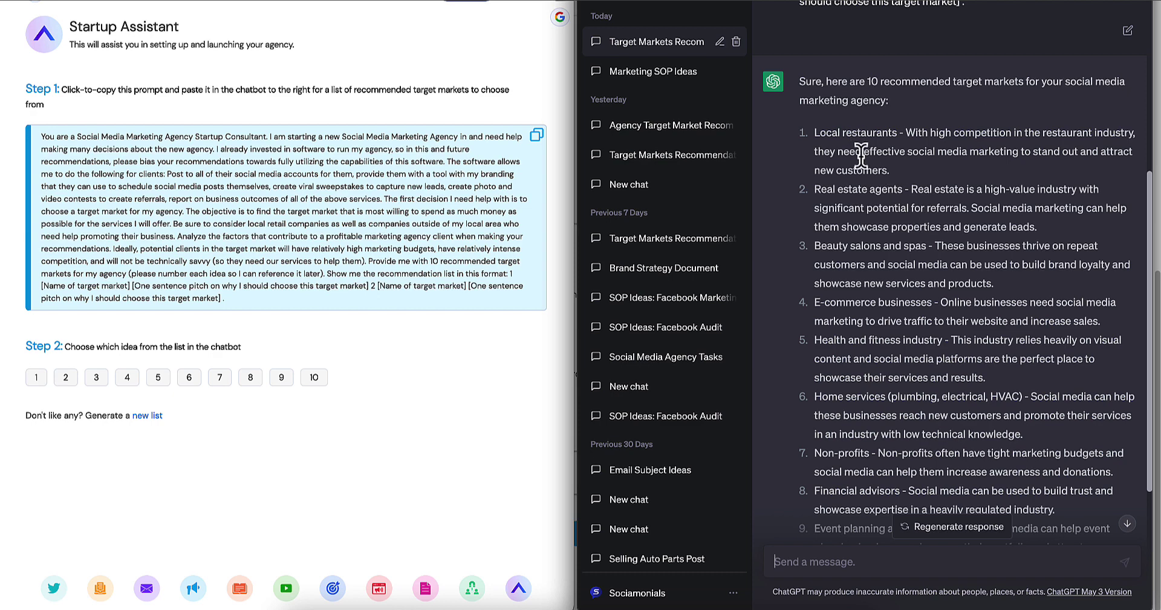
pyautogui.scroll(-1, 876, 269)
pyautogui.scroll(1, 875, 273)
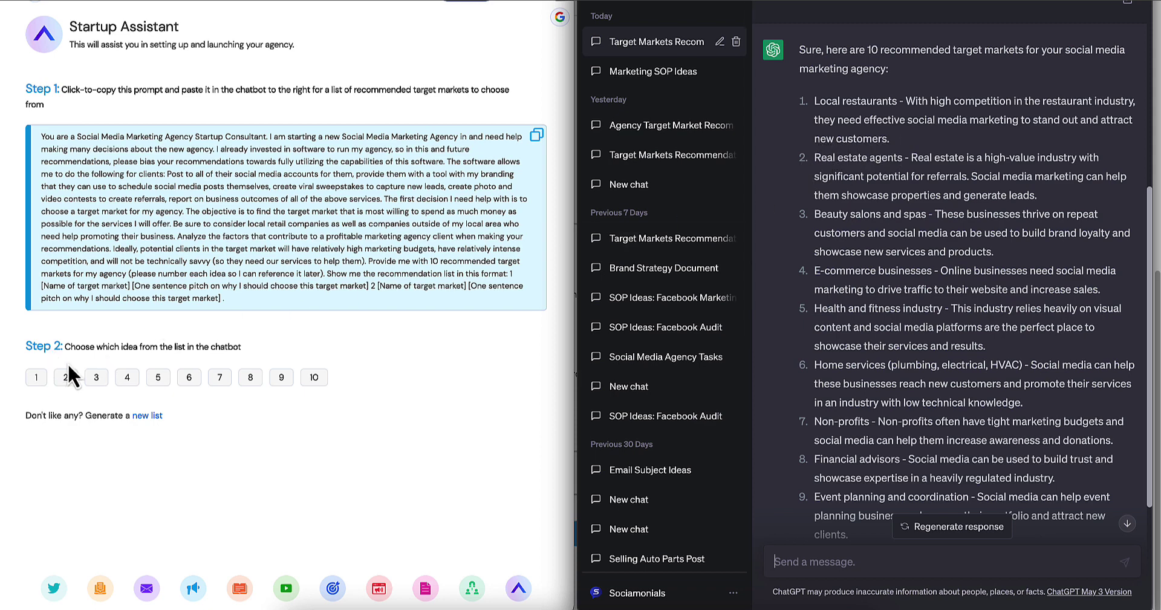
# Step: Choose idea 2 in the Startup Assistant and send the resulting research document prompt to ChatGPT
pyautogui.click(67, 378)
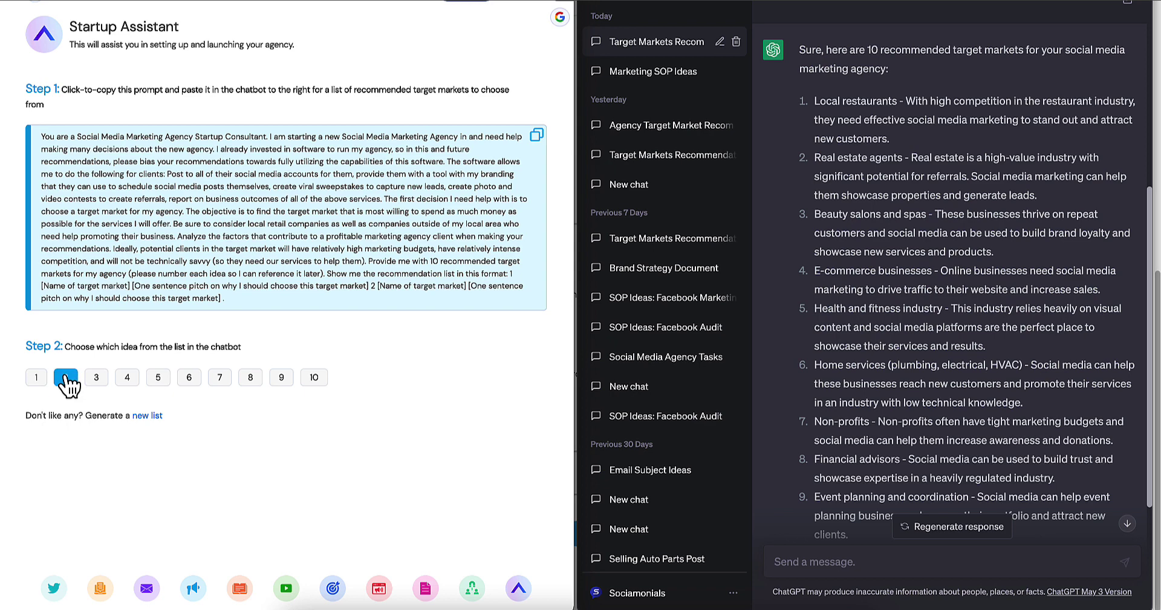
pyautogui.click(840, 561)
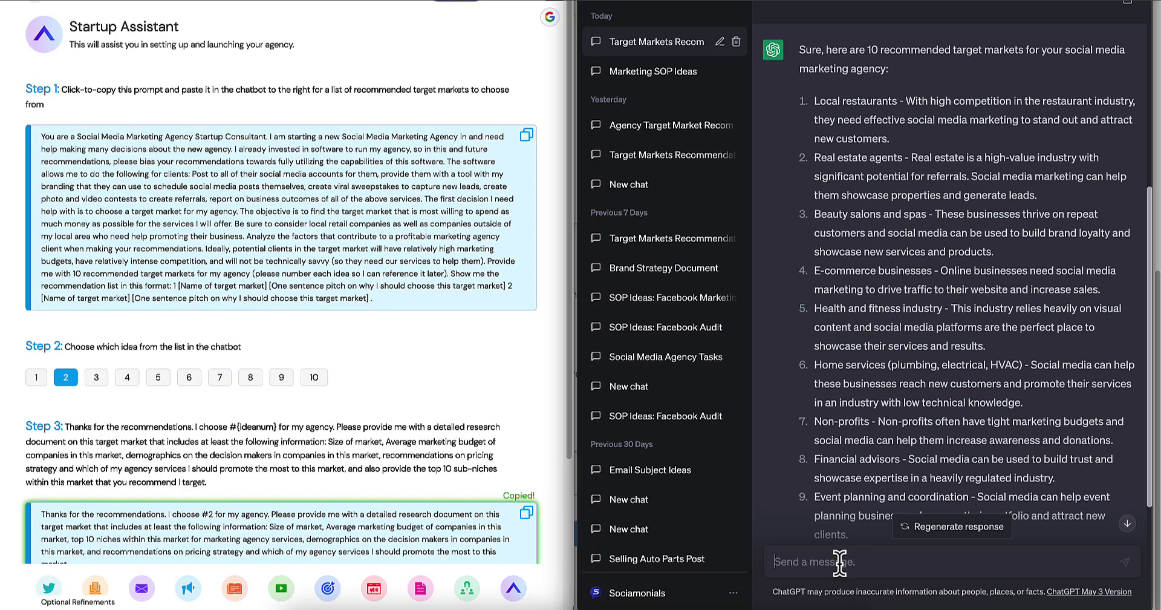
pyautogui.write('Thanks for the recommendations. I choose #2 for my agency. Please provide me with a detailed research document on this target market that includes at least the following information: Size of market, Average marketing budget of companies in this market, top 10 niches within this market for marketing agency services, demographics on the decision makers in companies in this market, and recommendations on pricing strategy and which of my agency services I should promote the most to this market.')
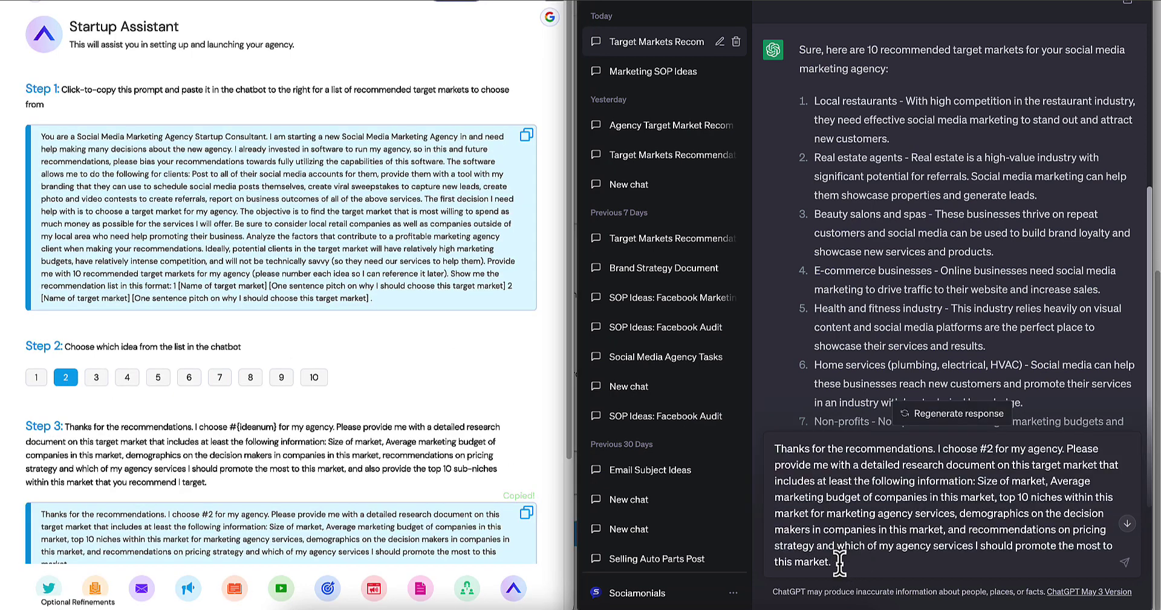
pyautogui.press('Return')
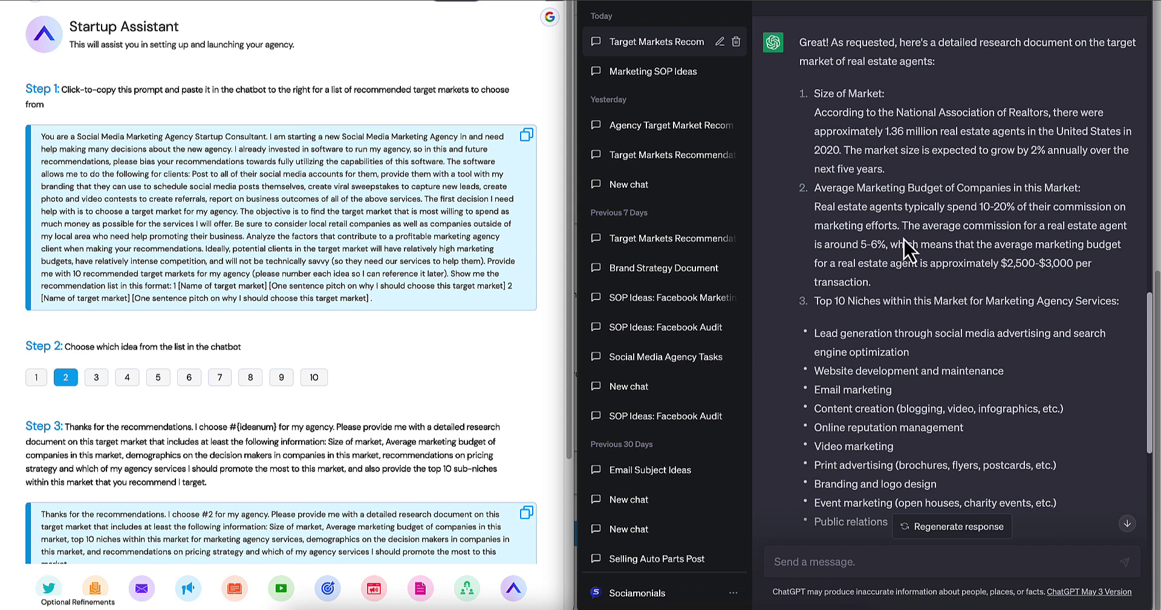
# Step: Read through the target market research document, covering market size, marketing budgets, niches, decision maker demographics, pricing strategy and services to promote
pyautogui.scroll(-1, 896, 235)
pyautogui.scroll(-1, 896, 234)
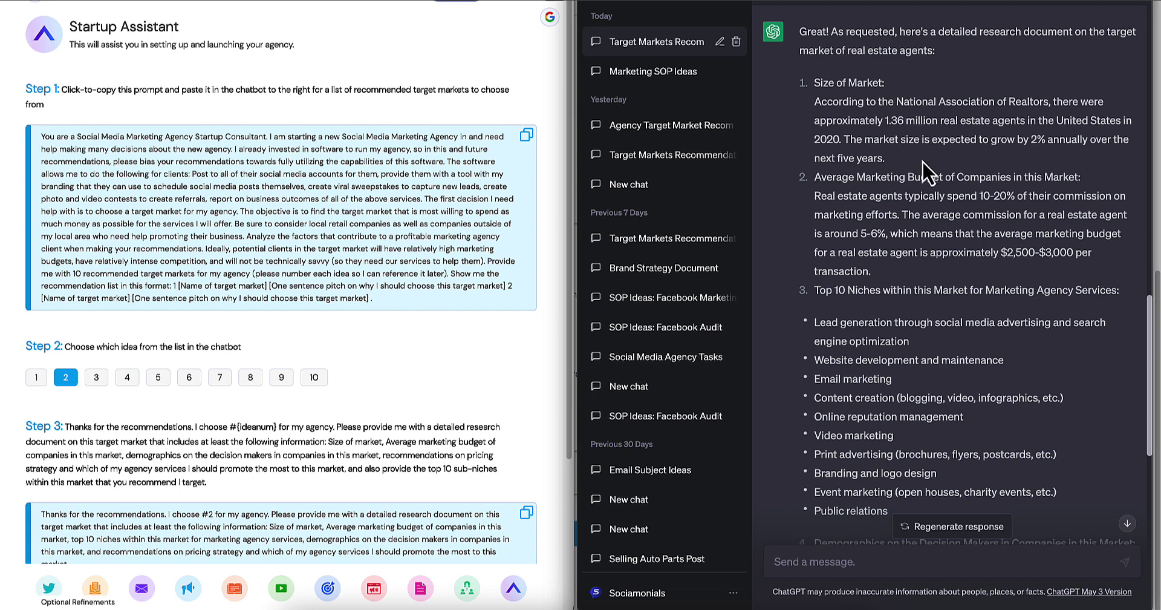
pyautogui.scroll(-2, 917, 187)
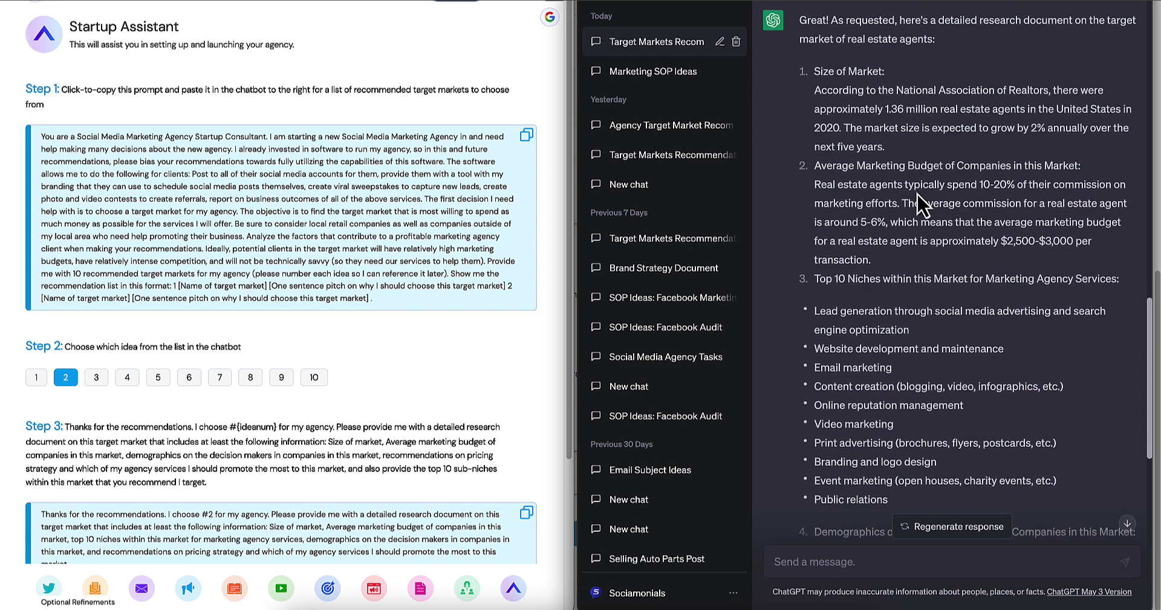
pyautogui.scroll(-1, 916, 191)
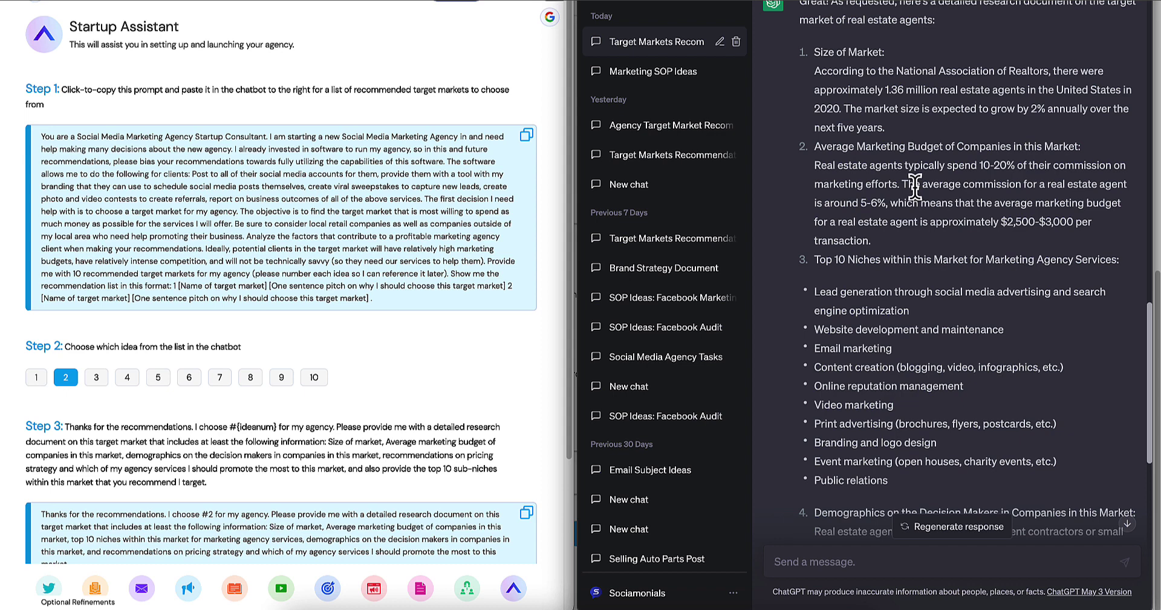
pyautogui.scroll(-1, 912, 185)
pyautogui.scroll(-3, 914, 191)
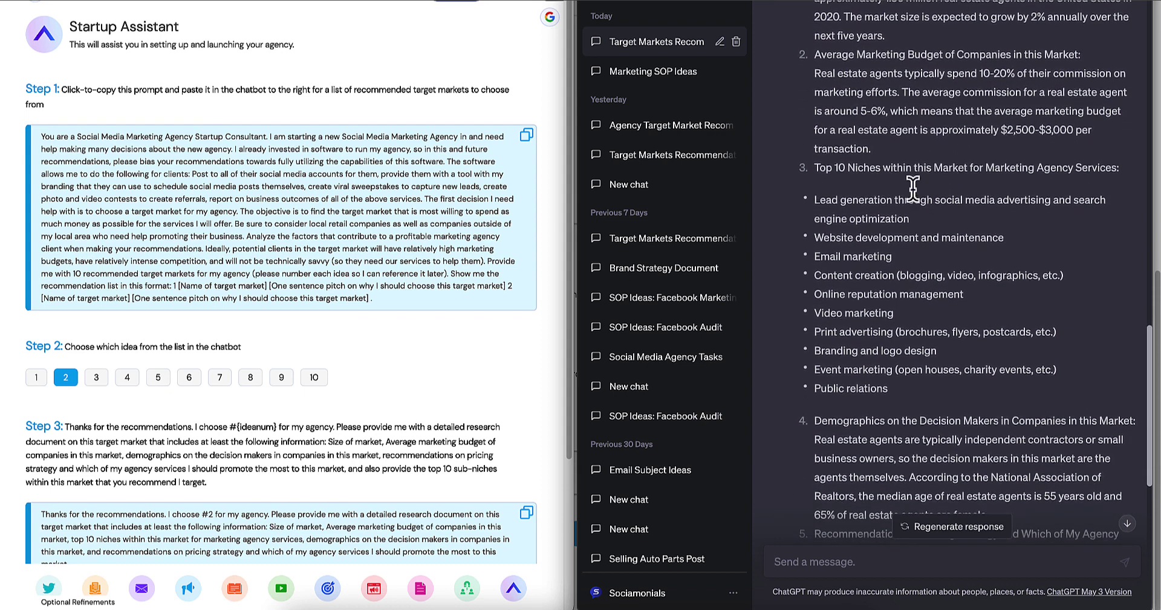
pyautogui.scroll(-2, 912, 187)
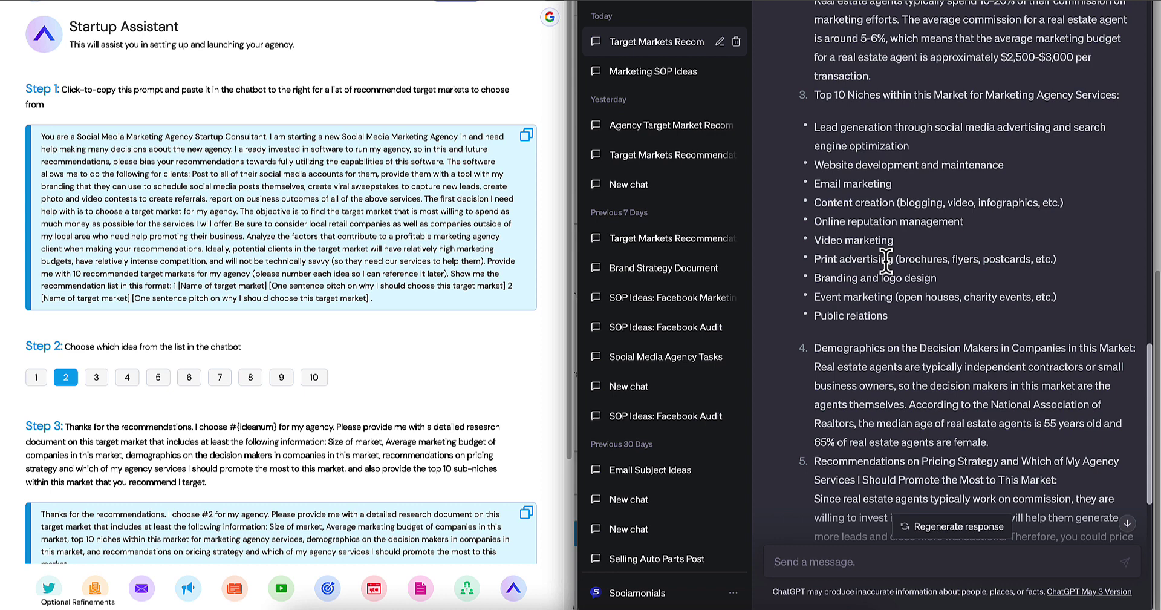
pyautogui.scroll(-1, 886, 261)
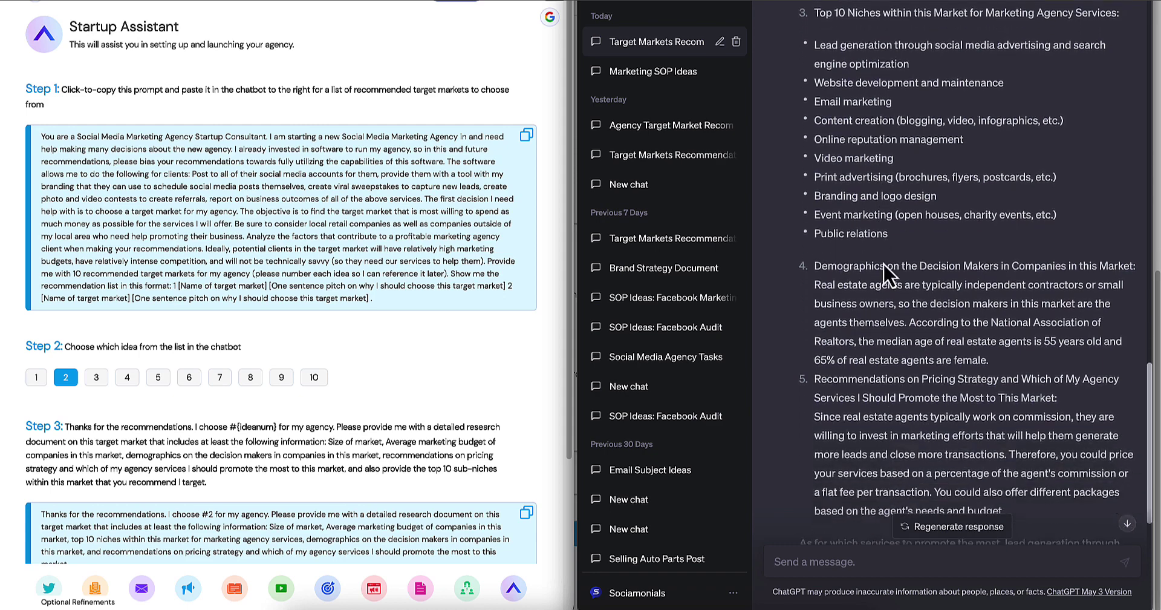
pyautogui.scroll(-4, 883, 263)
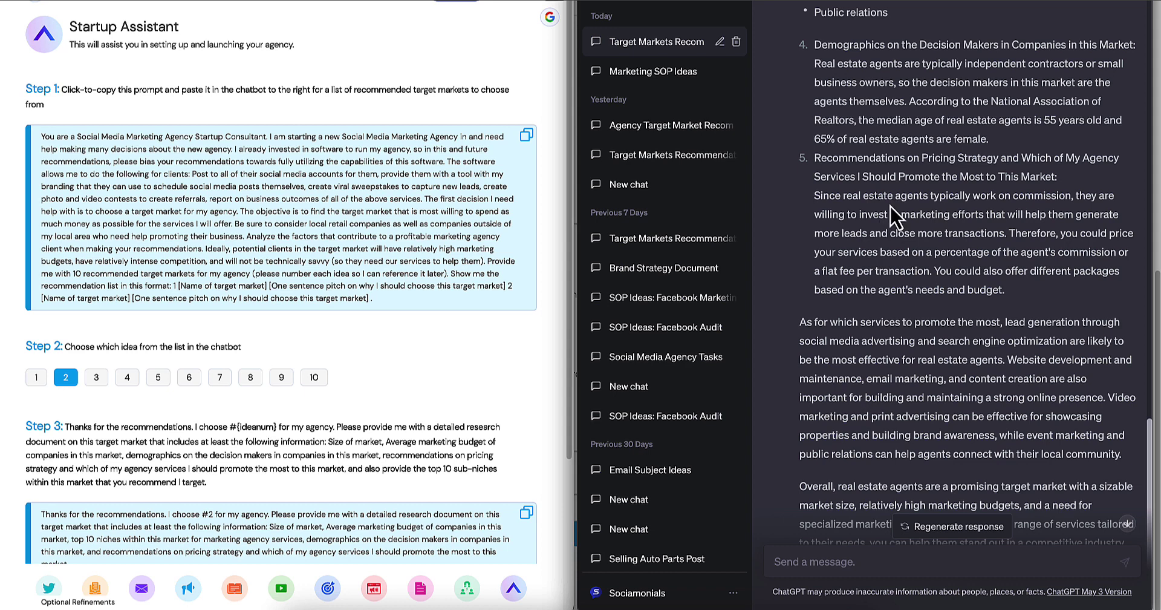
pyautogui.scroll(-1, 889, 205)
pyautogui.scroll(-1, 889, 204)
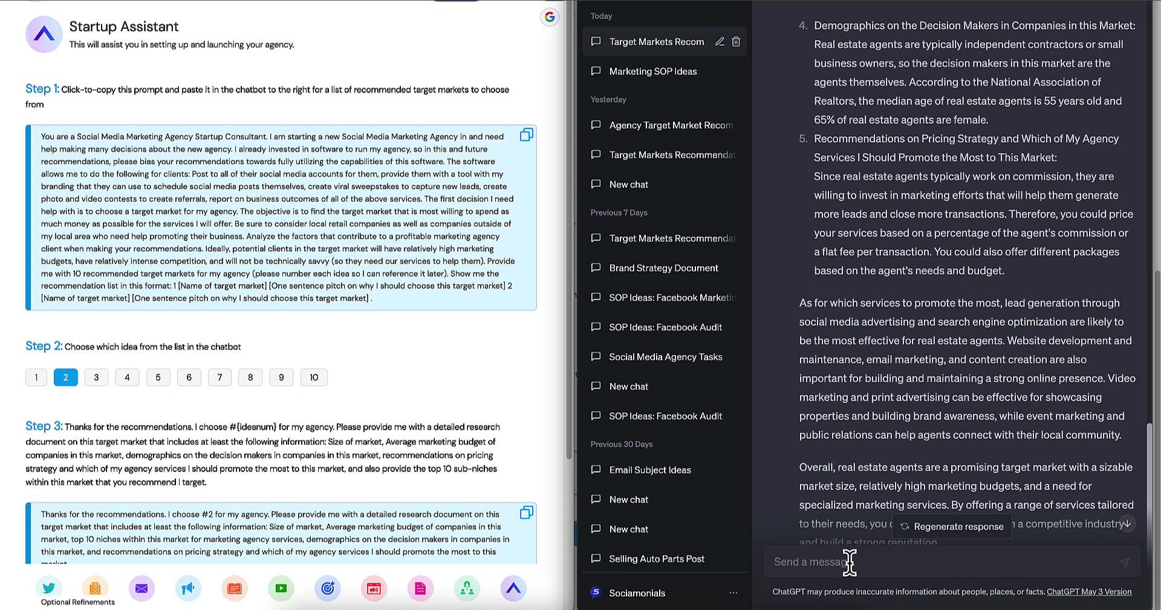
pyautogui.scroll(-2, 851, 348)
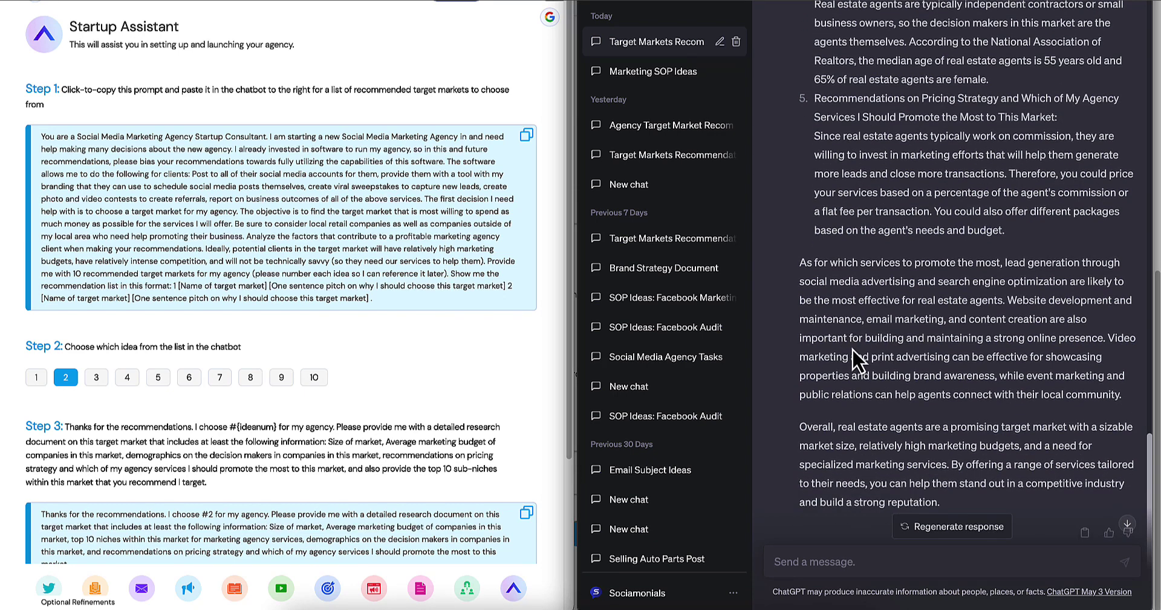
pyautogui.scroll(-1, 852, 348)
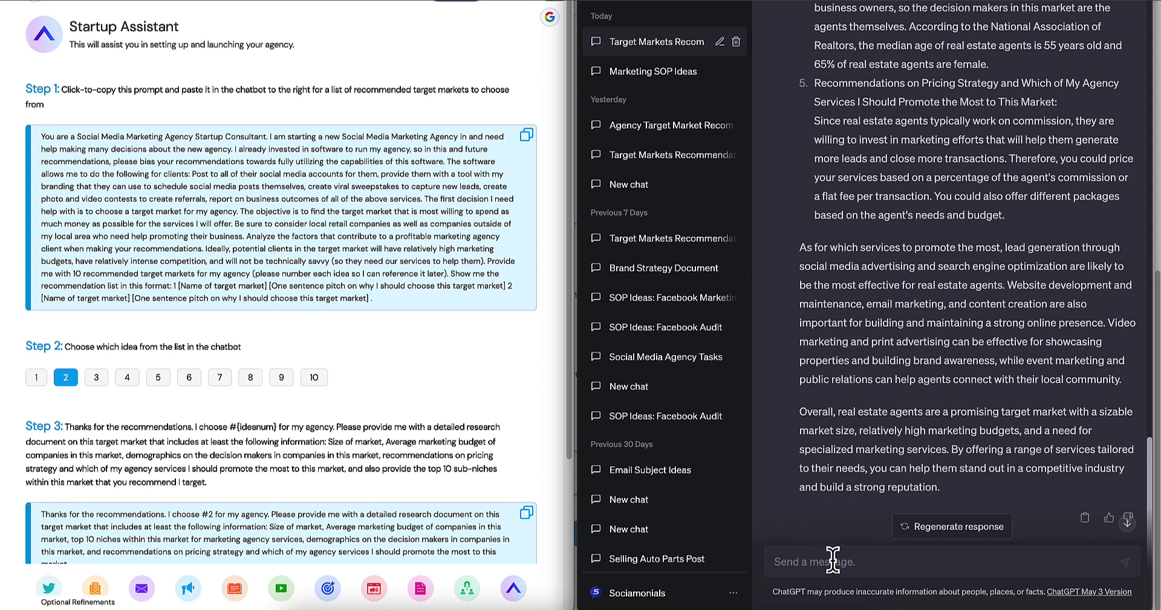
# Step: Tell ChatGPT "I want to focus on commercial real estate agents only" and review the updated research document
pyautogui.click(907, 561)
pyautogui.write('I want to')
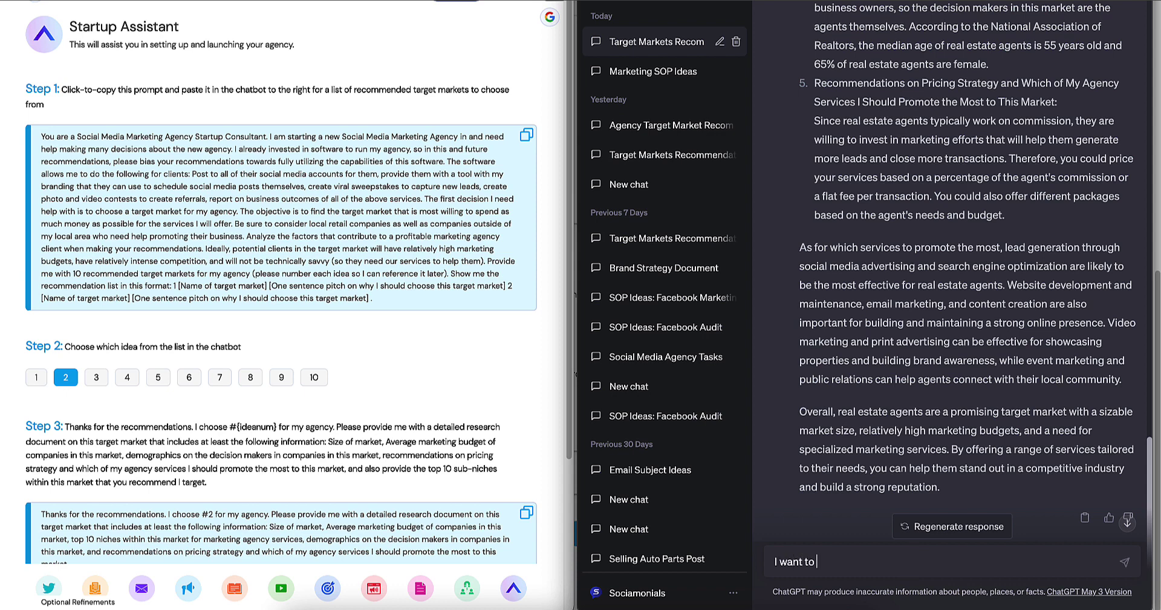
pyautogui.write(' focus on commercial re')
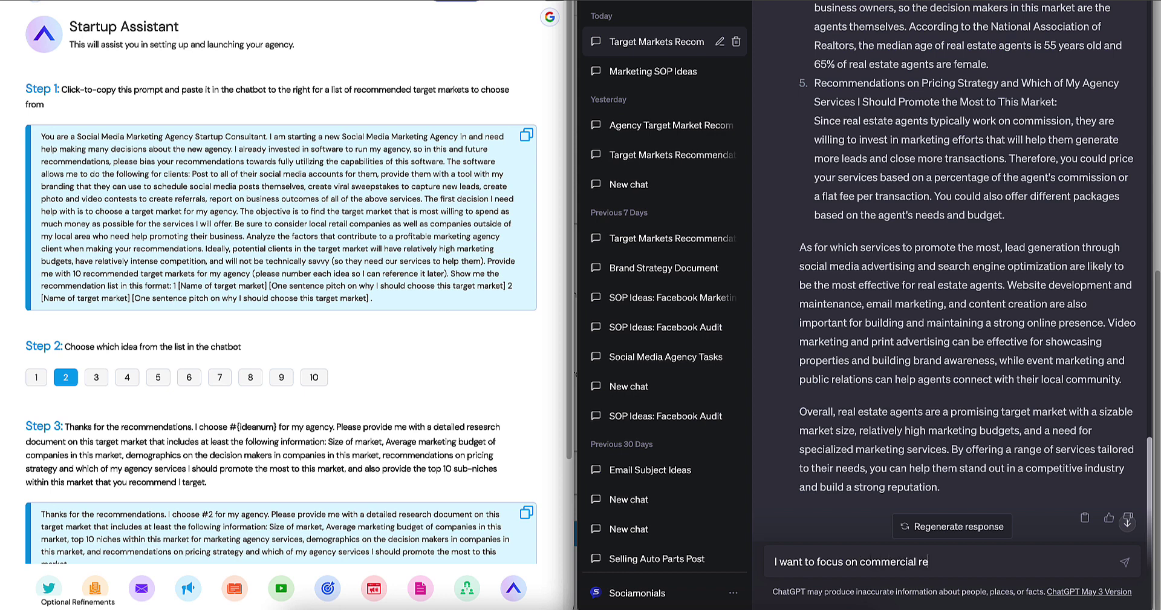
pyautogui.write('al estate agents only')
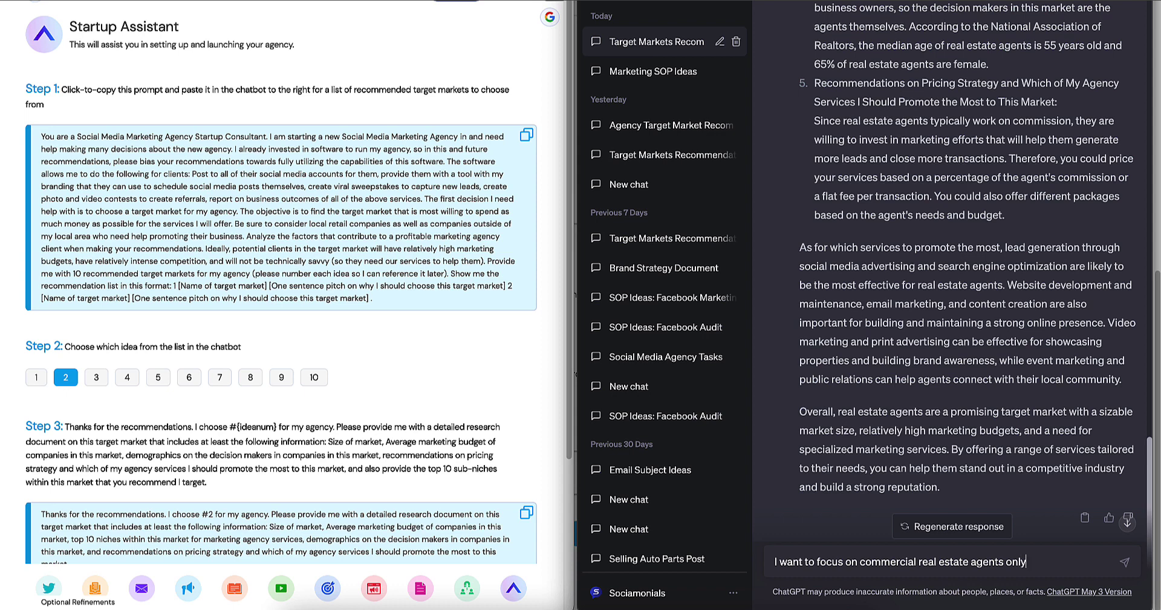
pyautogui.press('Return')
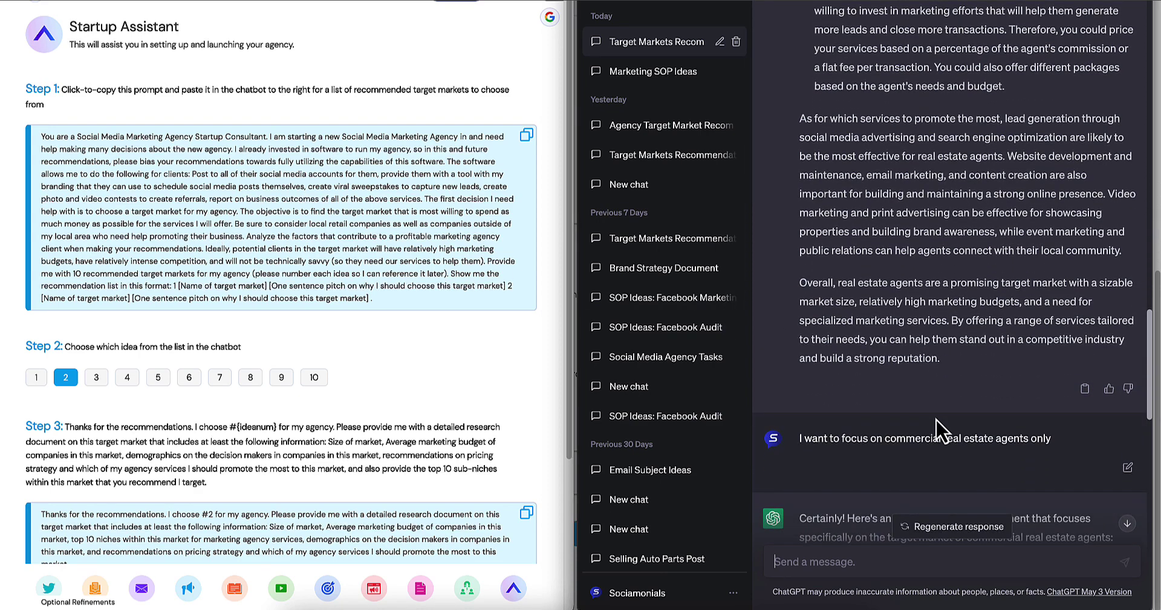
pyautogui.scroll(-10, 935, 393)
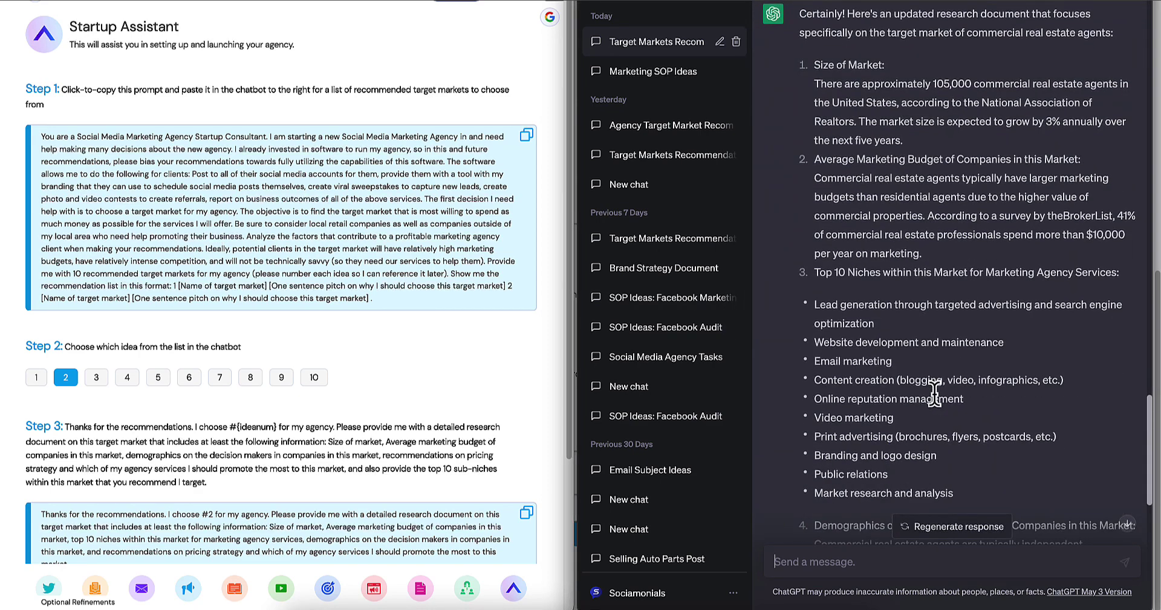
pyautogui.scroll(-6, 936, 394)
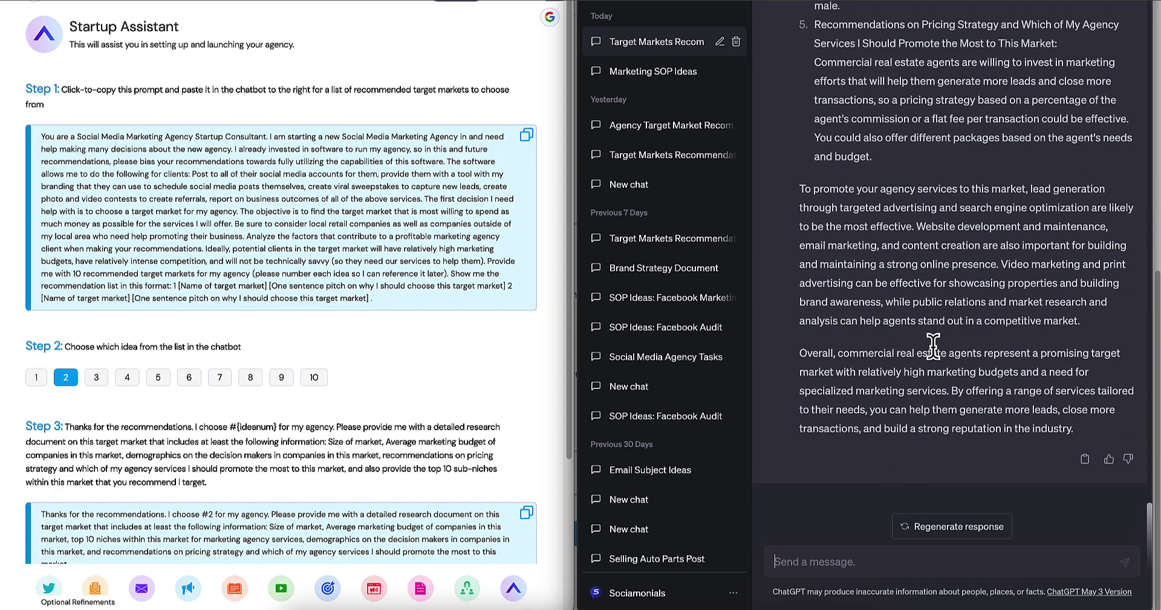
# Step: Look at the optional refinements offered for the target market research prompt, leaving "Change the formatting to markdown" selected
pyautogui.scroll(-3, 314, 311)
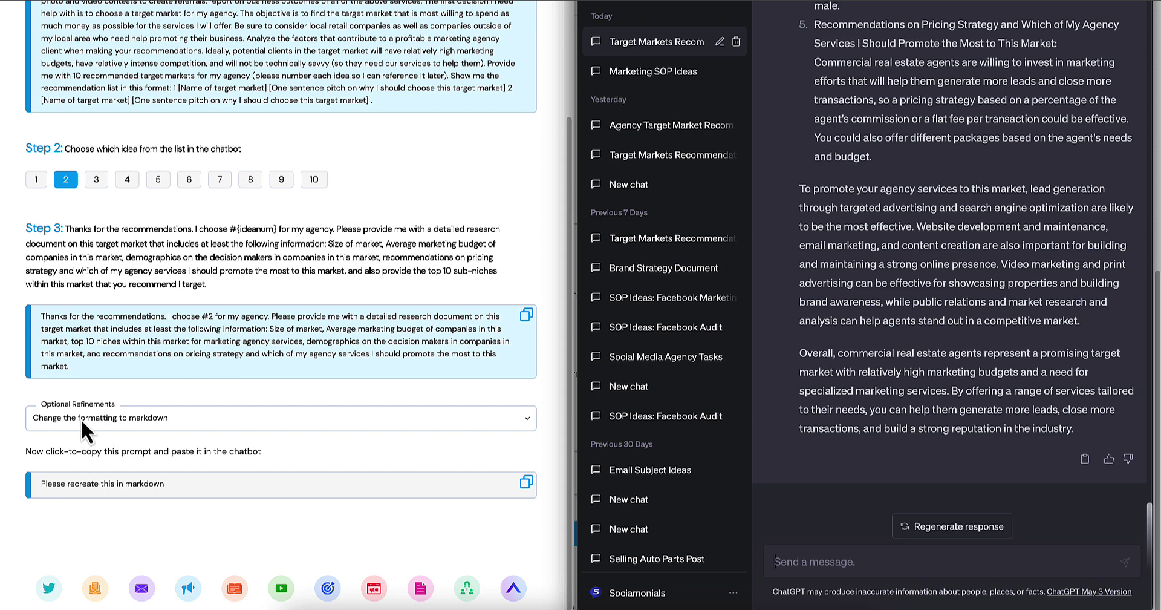
pyautogui.click(169, 420)
pyautogui.click(170, 418)
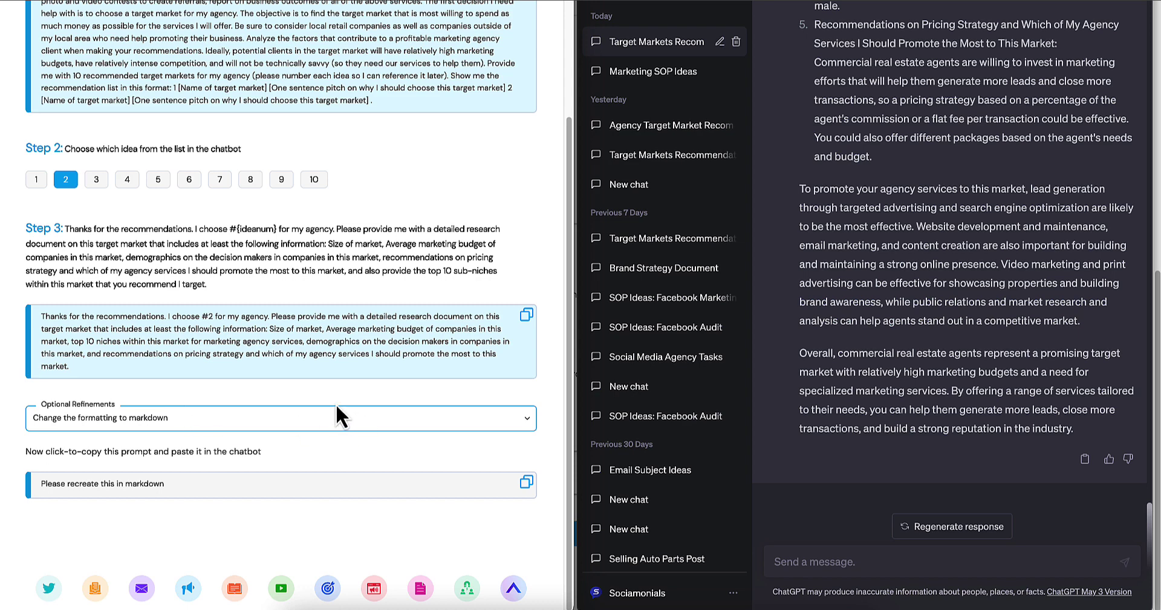
# Step: Return to the Startup Assistant's step list, open Step 2: Create Your Avatar, and generate the AI chatbot prompt without any bias text
pyautogui.scroll(4, 336, 406)
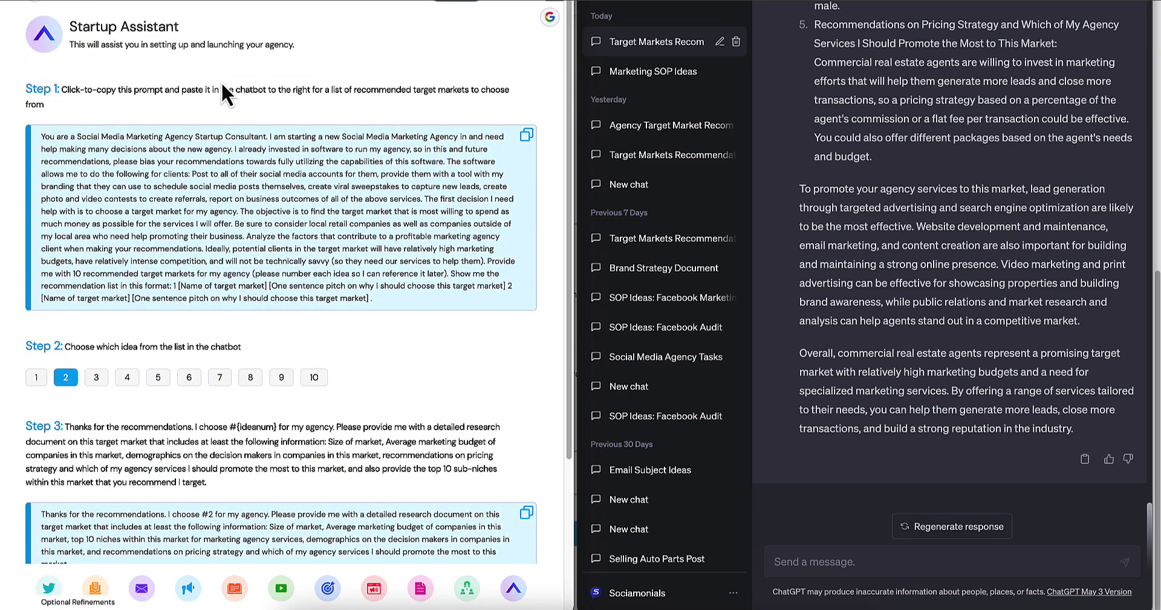
pyautogui.click(41, 5)
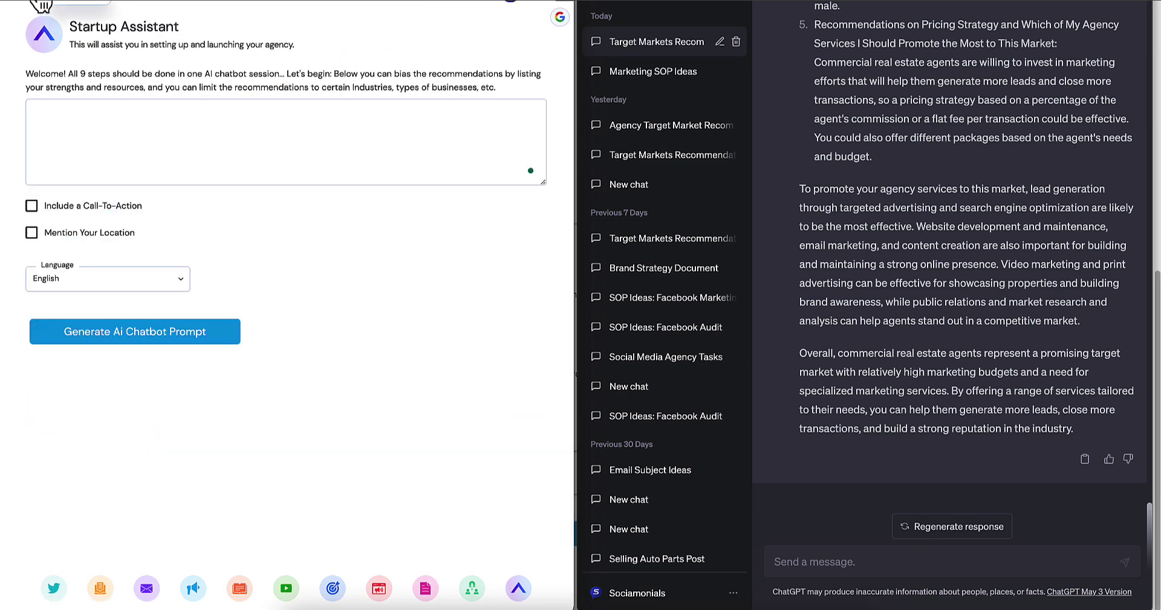
pyautogui.click(41, 5)
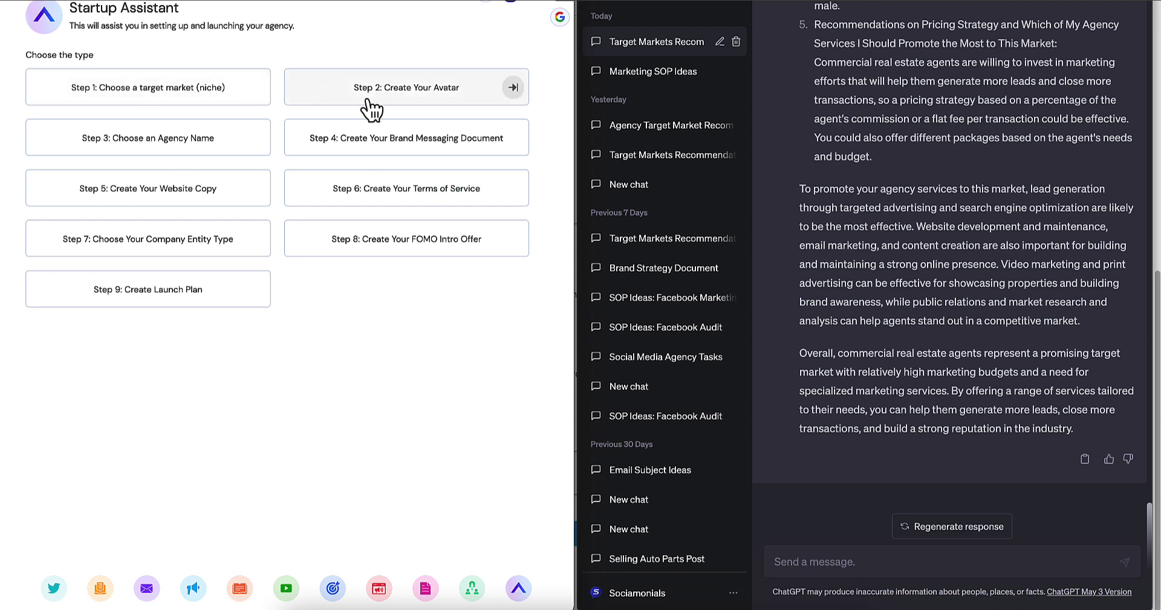
pyautogui.click(405, 98)
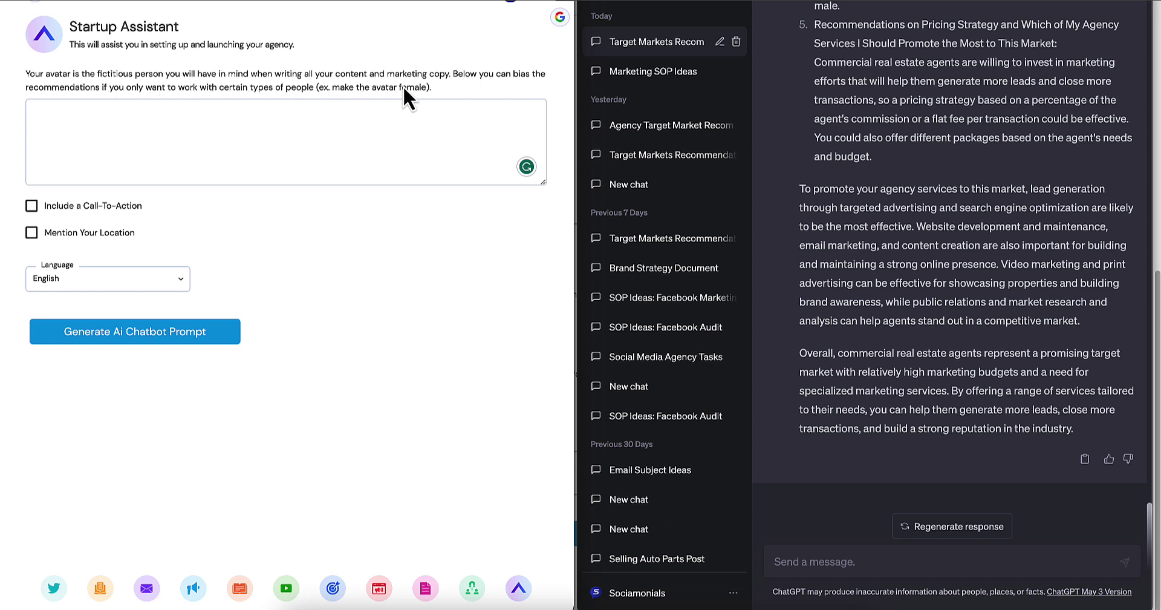
pyautogui.click(147, 336)
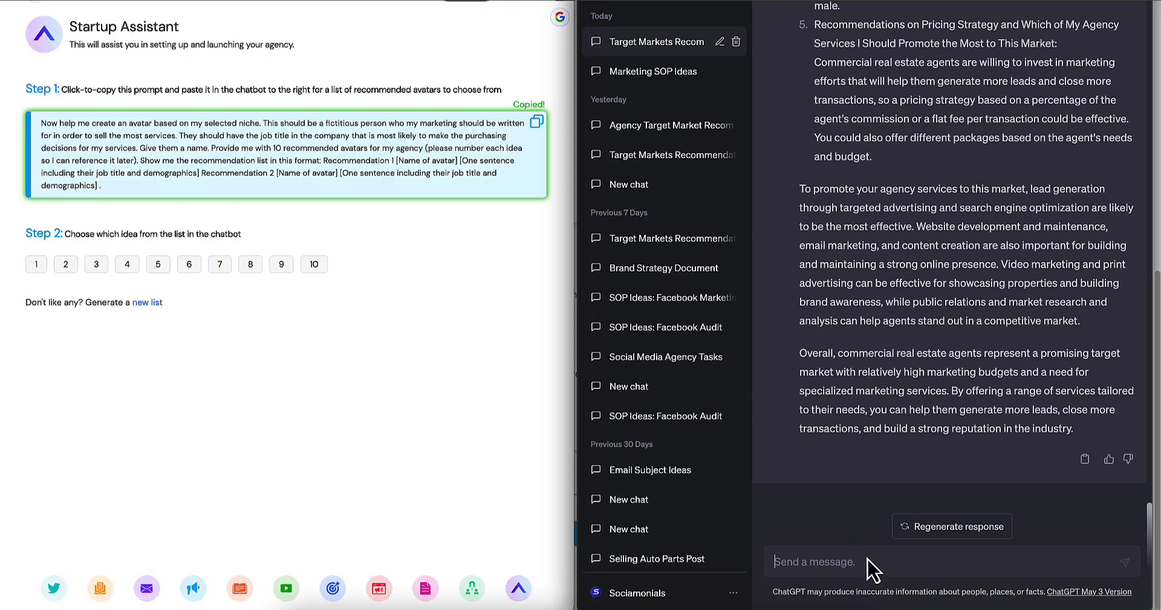
# Step: Send the copied avatar prompt to ChatGPT and review the recommended avatars
pyautogui.write('Now help me create an avatar based on my selected niche. This should be a fictitious person who my marketing should be written for in order to sell the most services. They should have the job title in the company that is most likely to make the purchasing decisions for my services. Give them a name.   Provide me with 10 recommended avatars for my agency (please number each idea so I can reference it later). Show me the recommendation list in this format:  Recommendation 1 [Name of avatar] [One sentence including their job title and demographics] Recommendation 2 [Name of avatar] [One sentence including their job title and demographics] .')
pyautogui.press('Return')
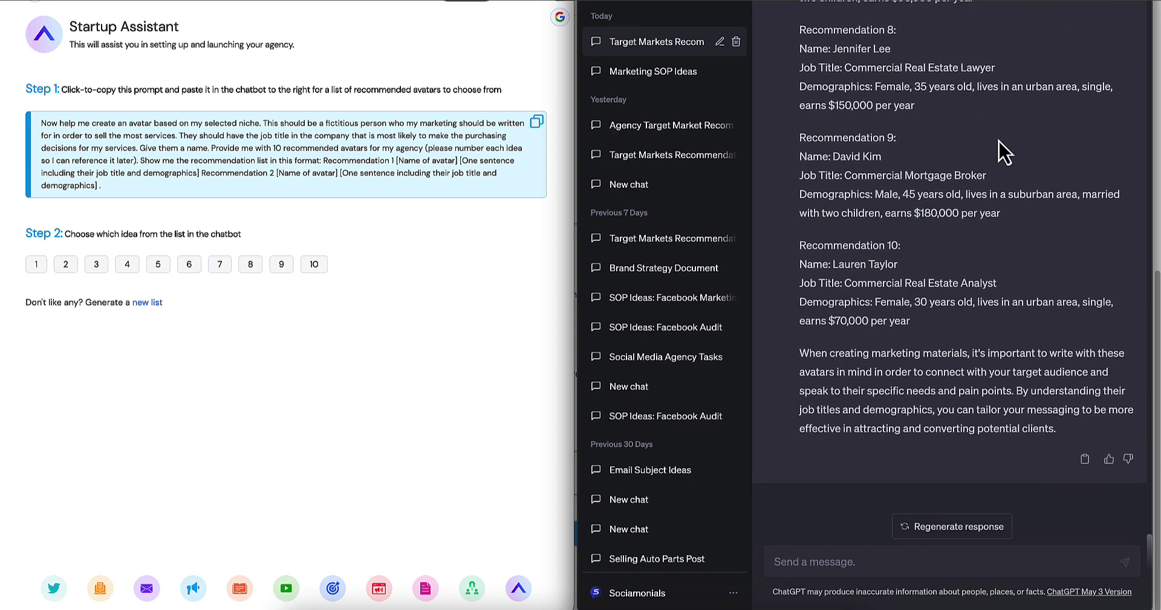
pyautogui.scroll(1, 1004, 147)
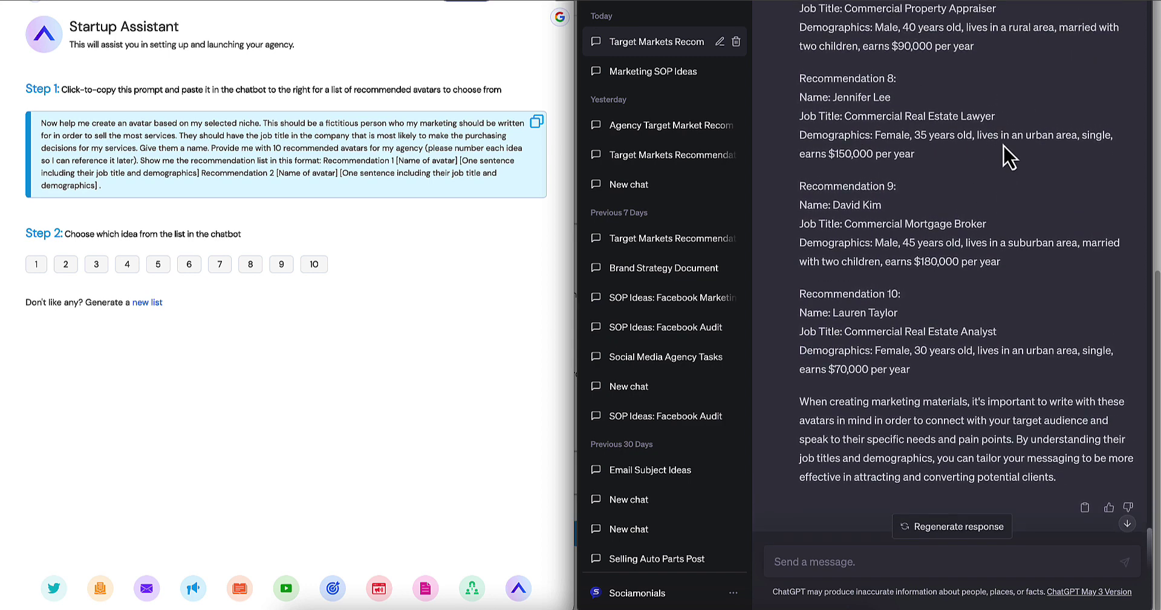
pyautogui.scroll(6, 1002, 145)
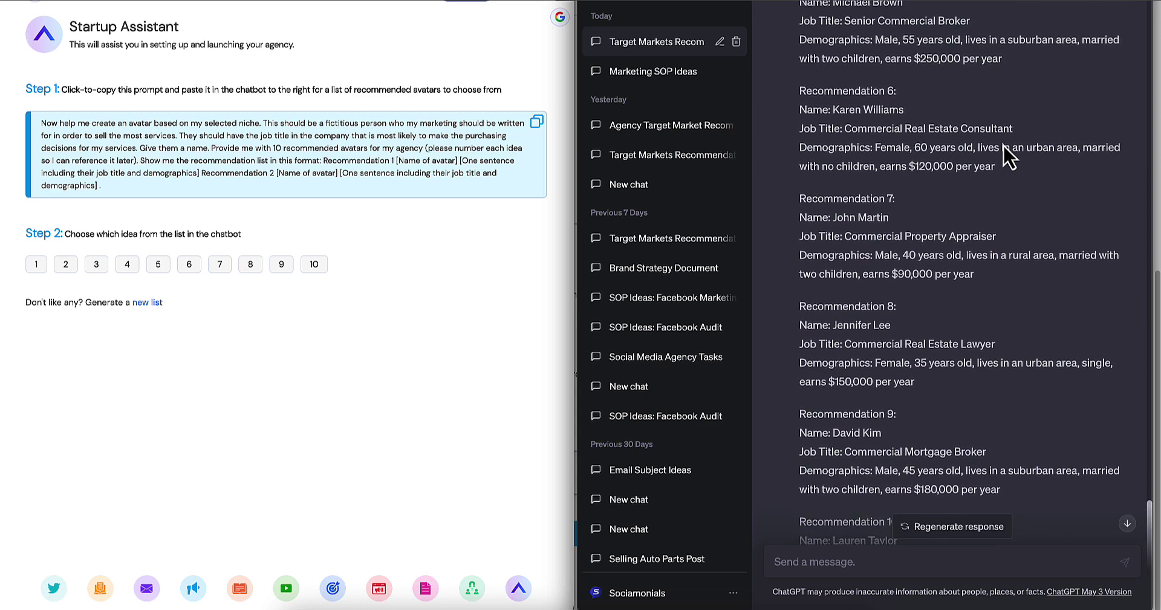
pyautogui.scroll(2, 1006, 145)
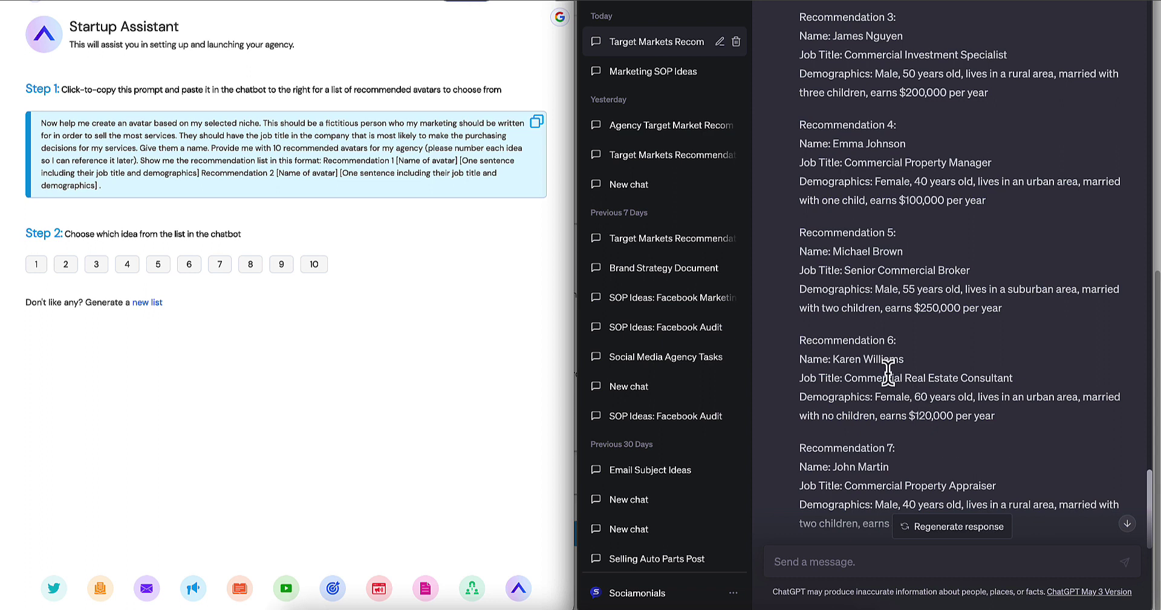
# Step: Choose idea 6 for the avatar and send the resulting full bio prompt to ChatGPT
pyautogui.doubleClick(189, 264)
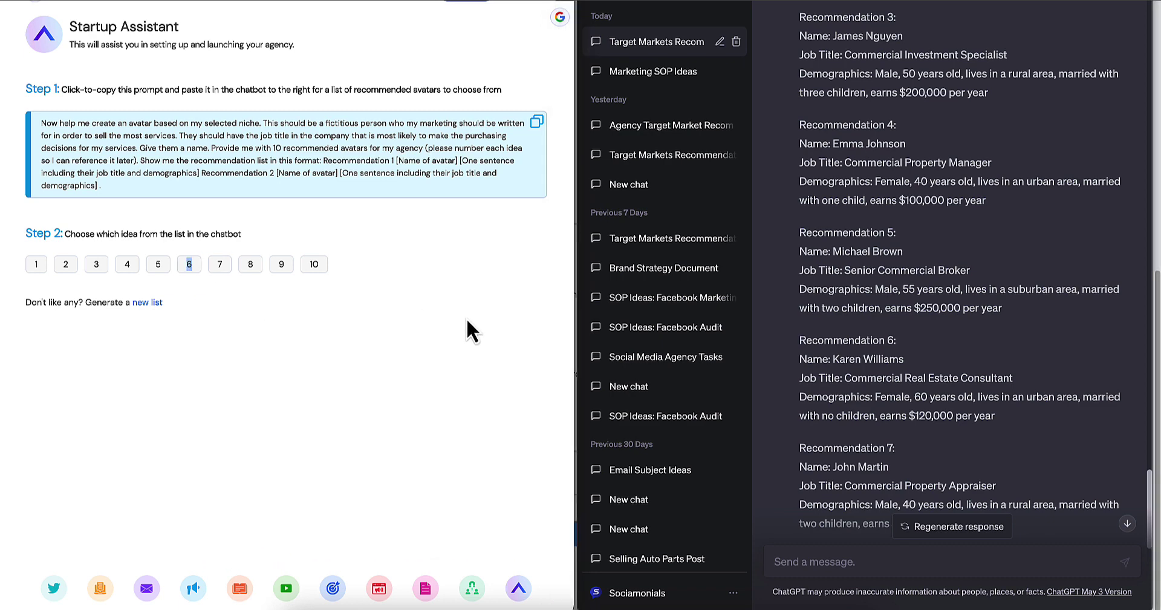
pyautogui.click(189, 264)
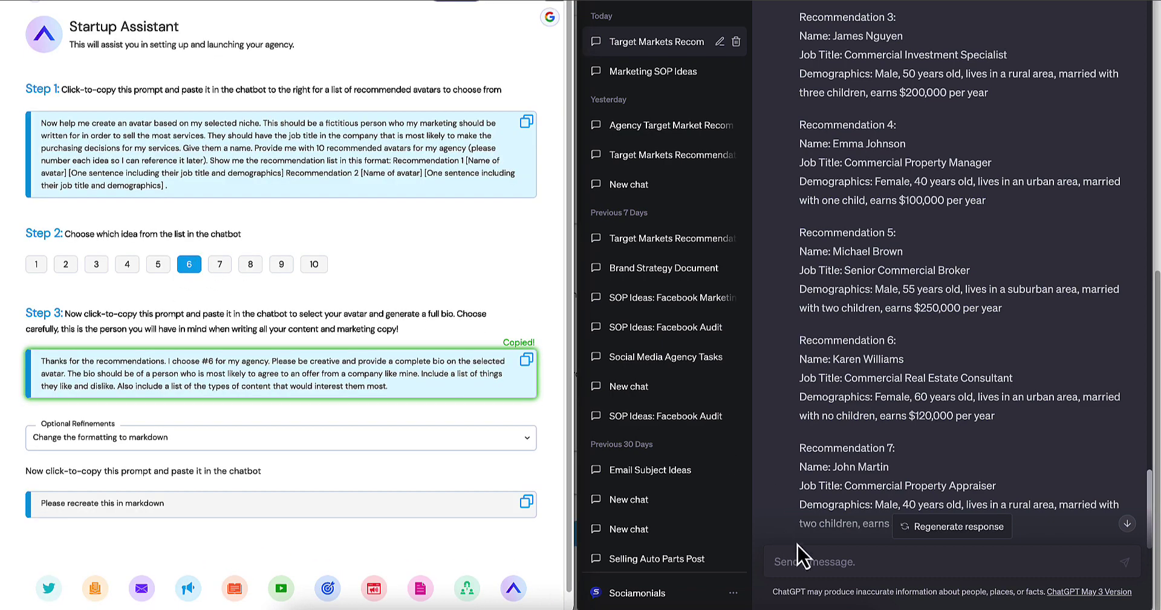
pyautogui.click(823, 561)
pyautogui.write('Thanks for the recommendations. I choose #6 for my agency. Please be creative and provide a complete bio on the selected avatar. The bio should be of a person who is most likely to agree to an offer from a company like mine. Include a list of things they like and dislike. Also include a list of the types of content that would interest them most.')
pyautogui.press('Return')
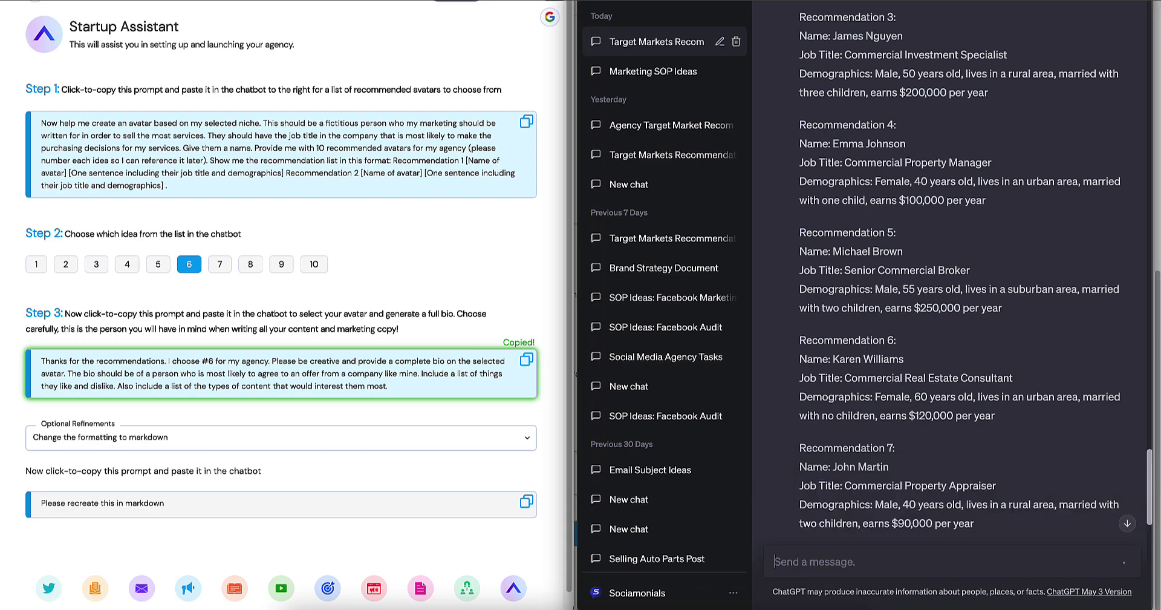
# Step: Read through the avatar's complete bio, covering background, likes, dislikes and types of content of interest
pyautogui.scroll(-1, 903, 392)
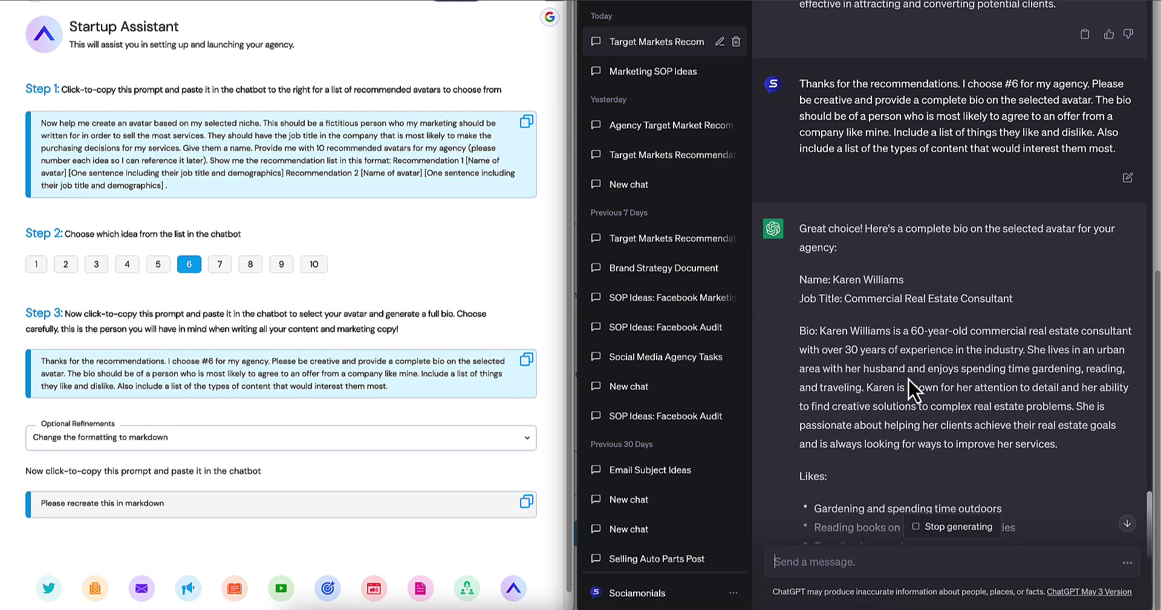
pyautogui.scroll(-2, 909, 377)
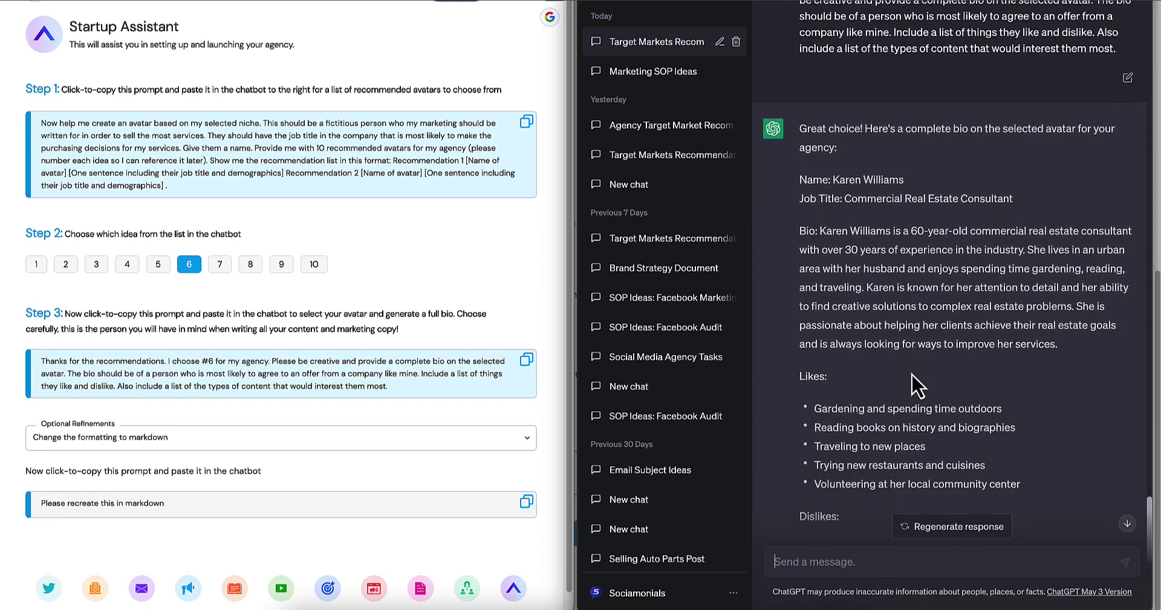
pyautogui.scroll(-1, 912, 373)
pyautogui.scroll(-3, 902, 370)
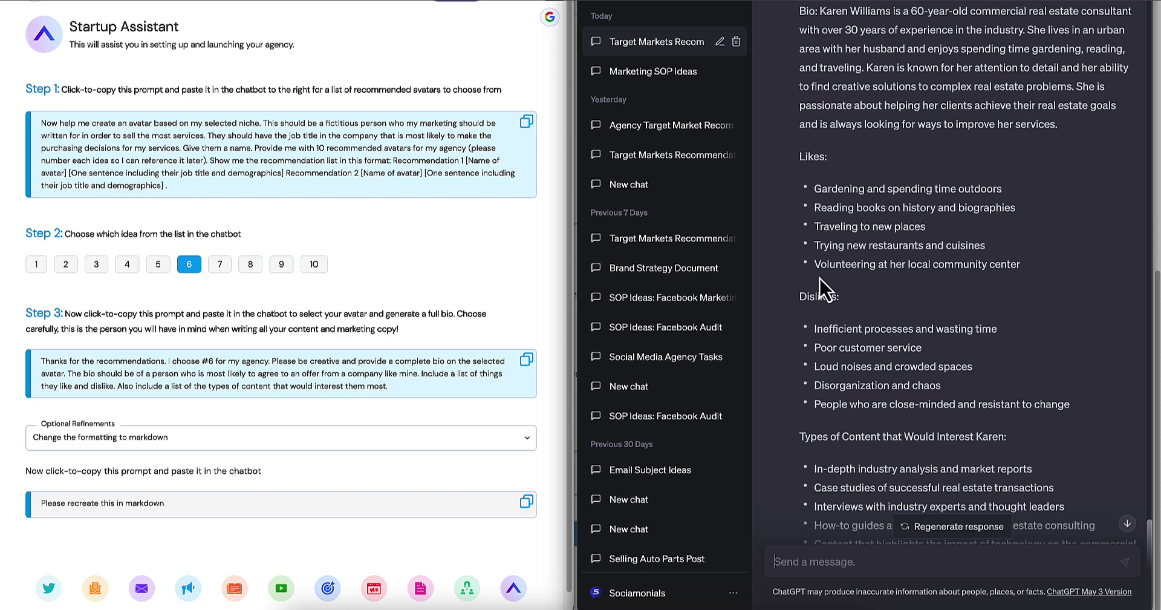
pyautogui.scroll(-1, 897, 400)
pyautogui.scroll(-3, 897, 401)
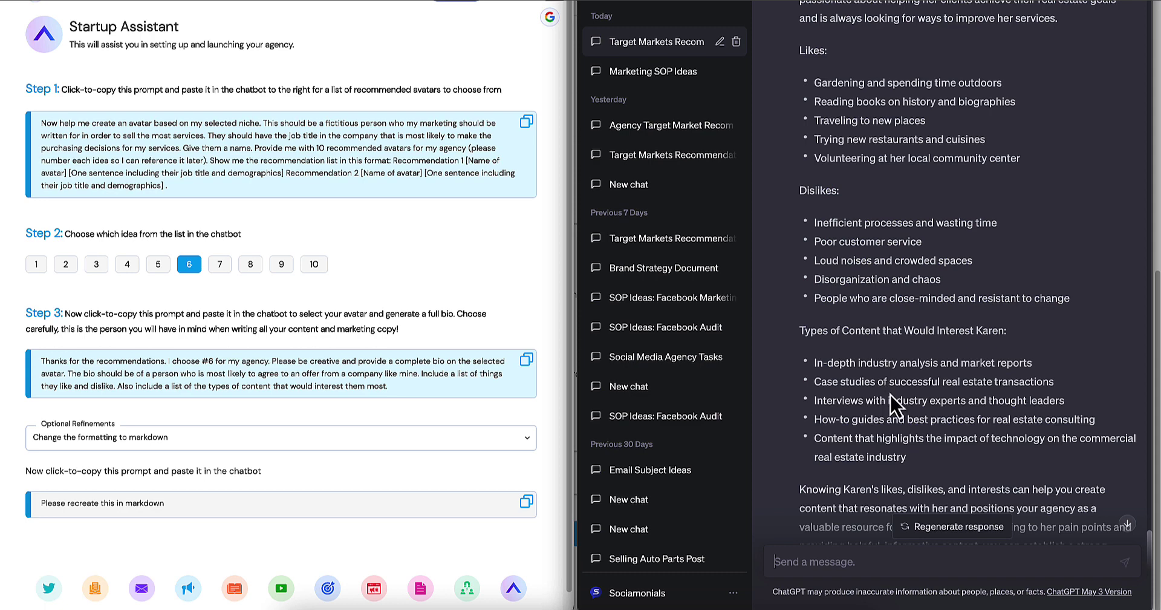
pyautogui.scroll(-2, 891, 393)
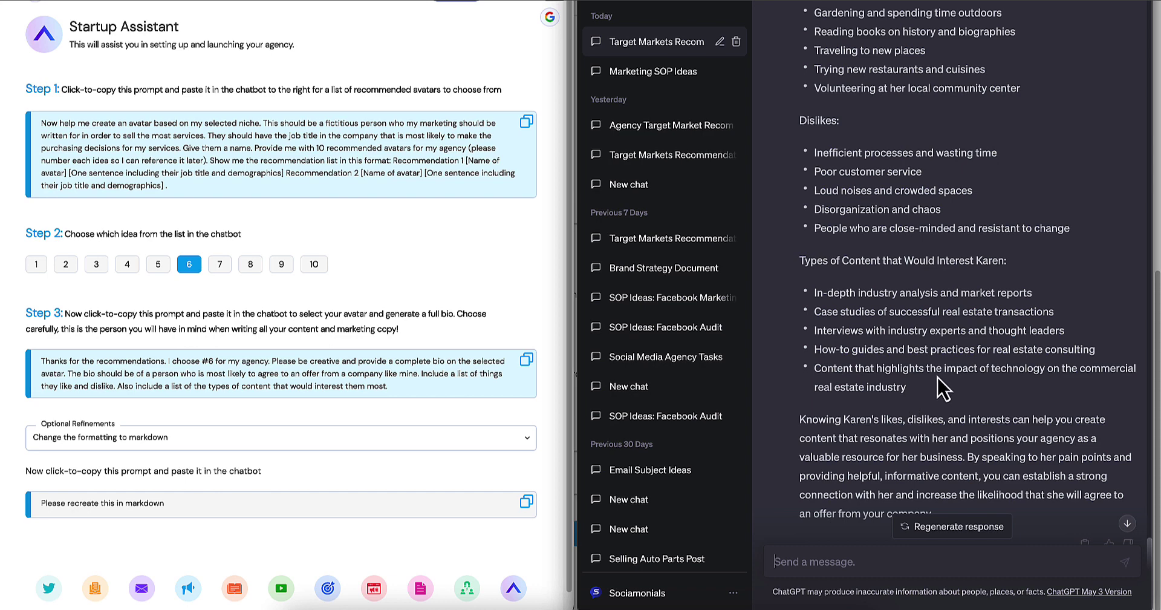
pyautogui.scroll(-3, 938, 376)
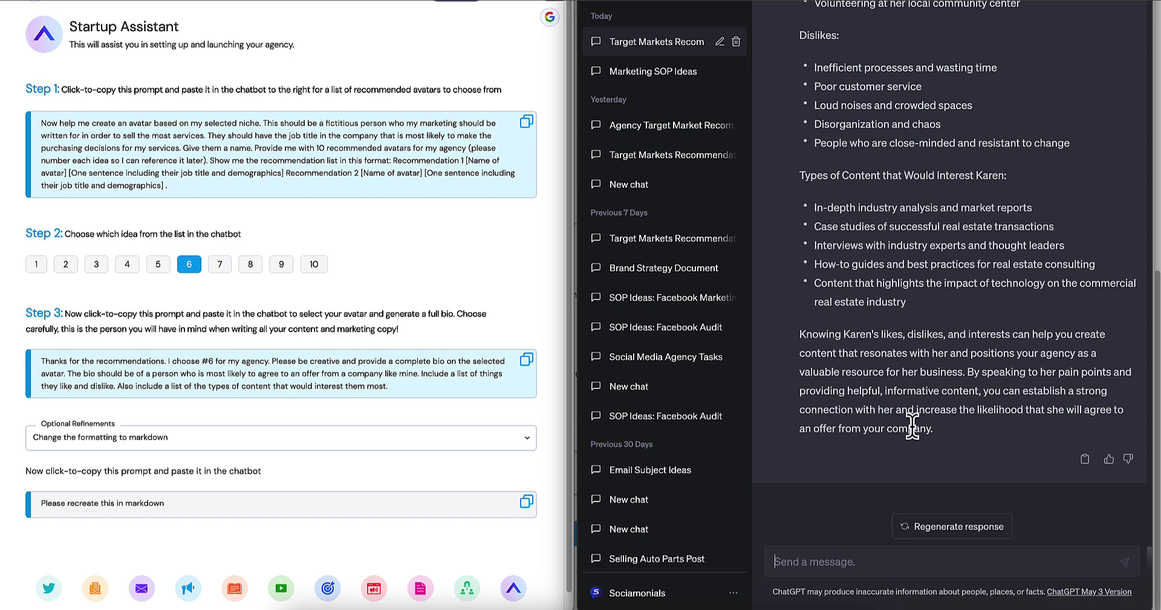
# Step: Copy ChatGPT's avatar bio into the Agency Documents file in Google Docs and add blank lines below it
pyautogui.click(1085, 458)
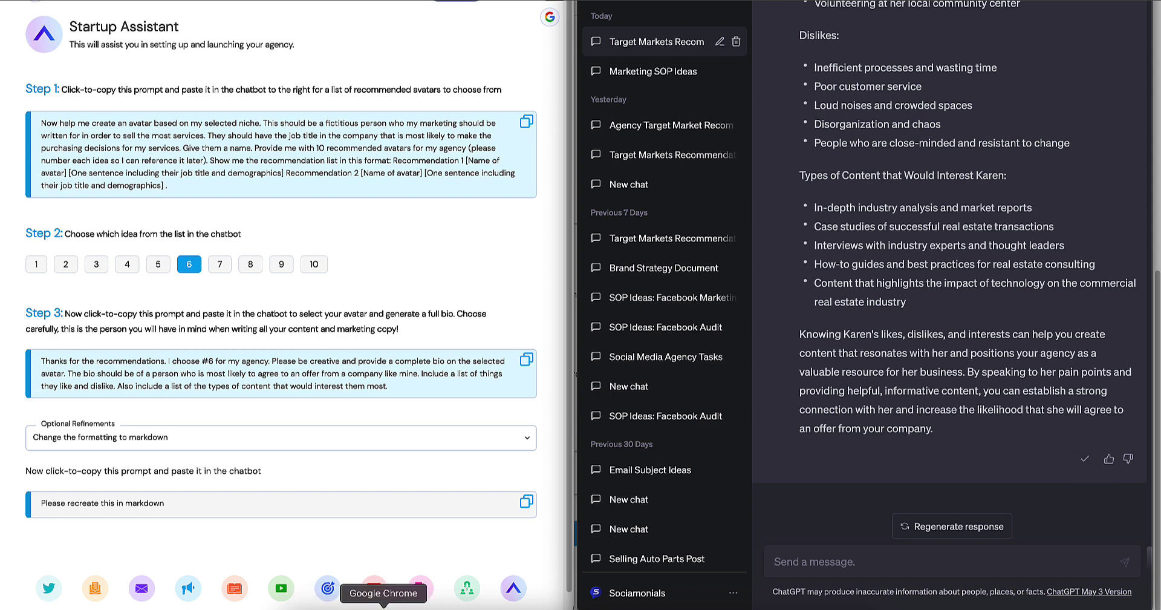
pyautogui.rightClick(375, 598)
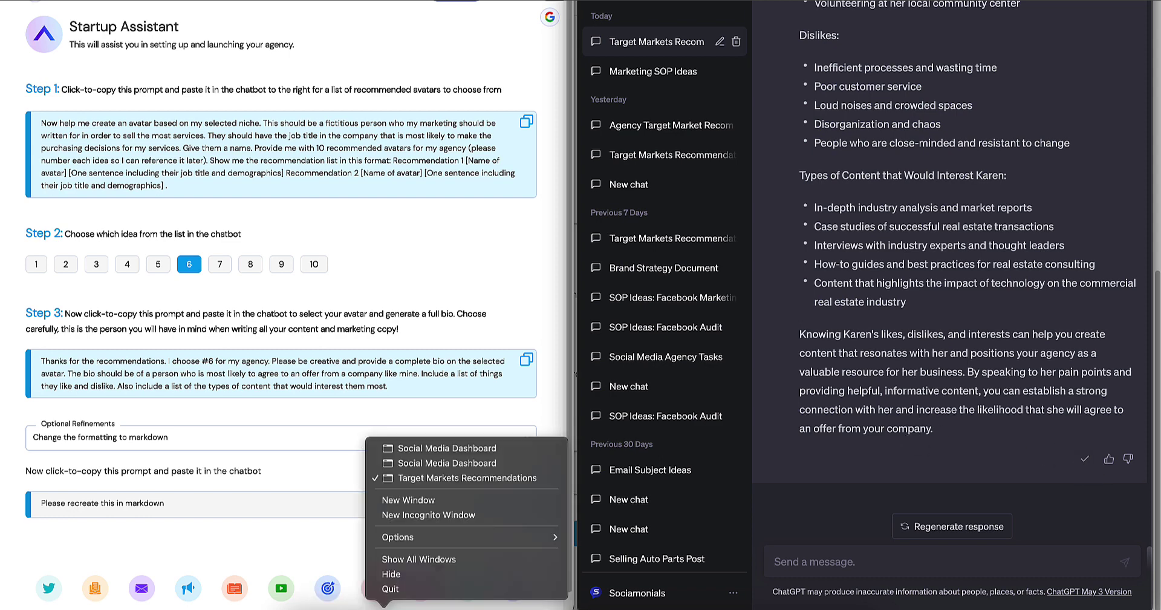
pyautogui.click(434, 450)
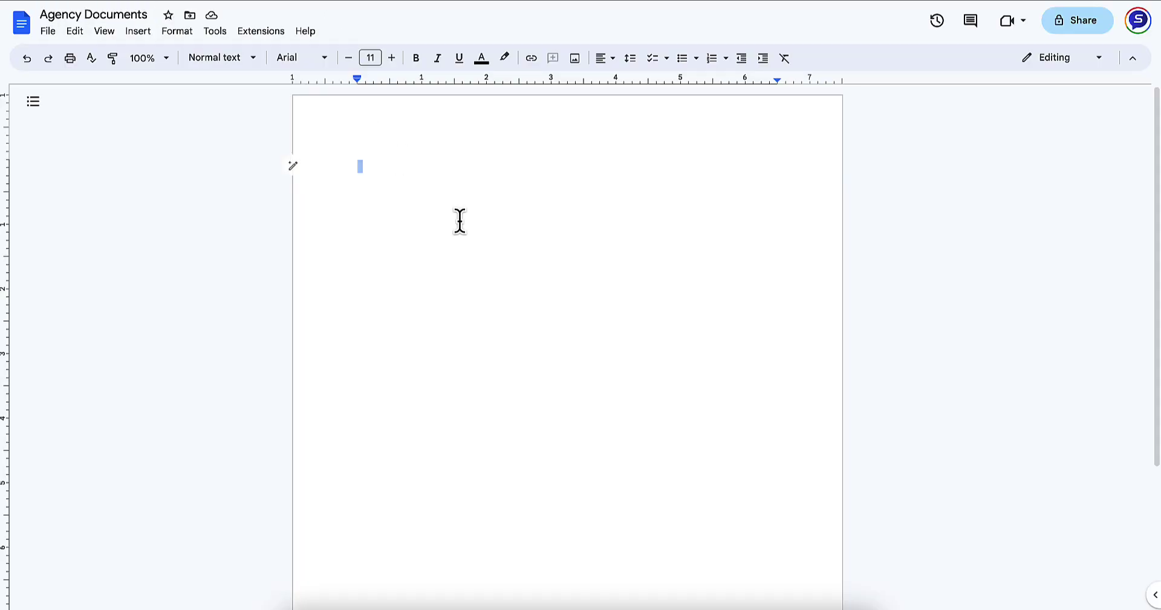
pyautogui.hotkey('ctrl', 'v')
pyautogui.press('Return')
pyautogui.press('Return')
pyautogui.press('Return')
pyautogui.scroll(-2, 460, 221)
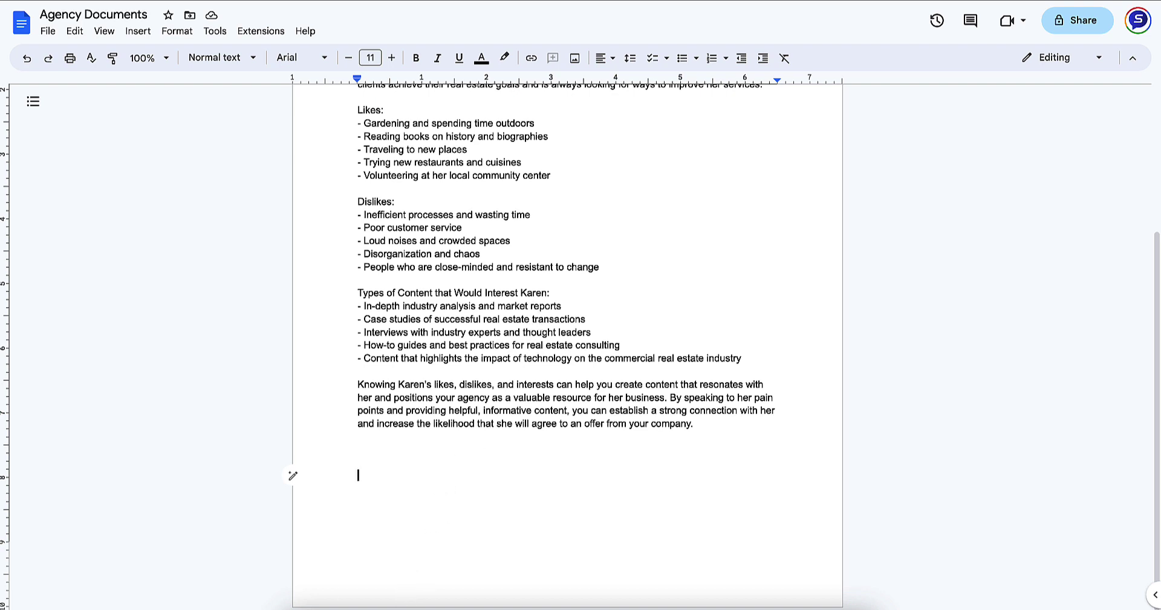
# Step: Switch back to the Social Media Dashboard and ChatGPT windows and return to the Startup Assistant's step list
pyautogui.rightClick(383, 605)
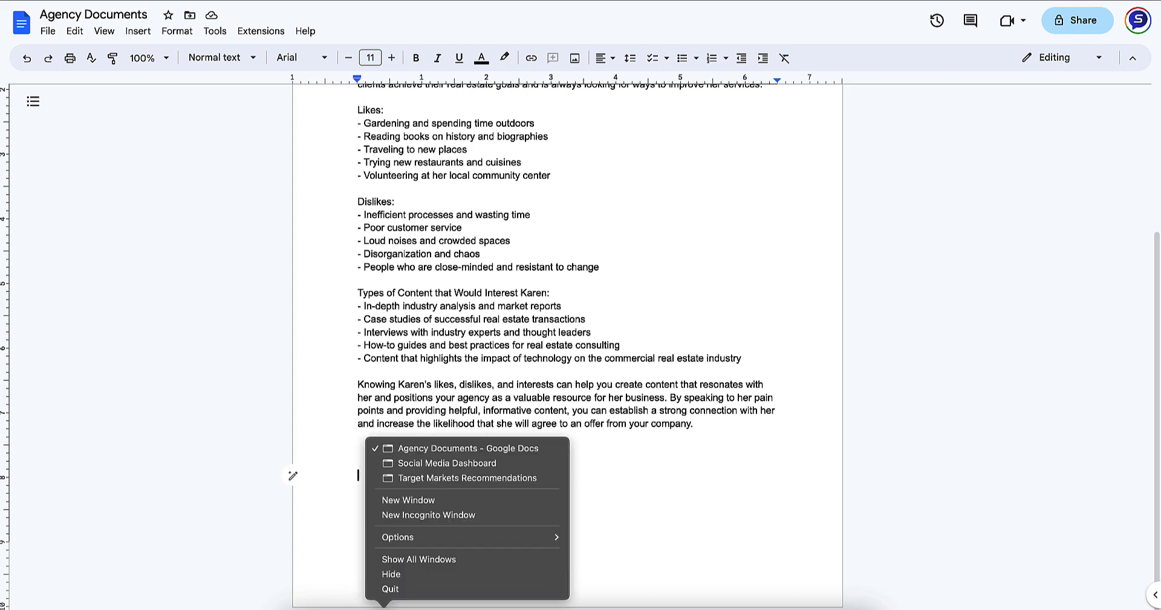
pyautogui.click(437, 463)
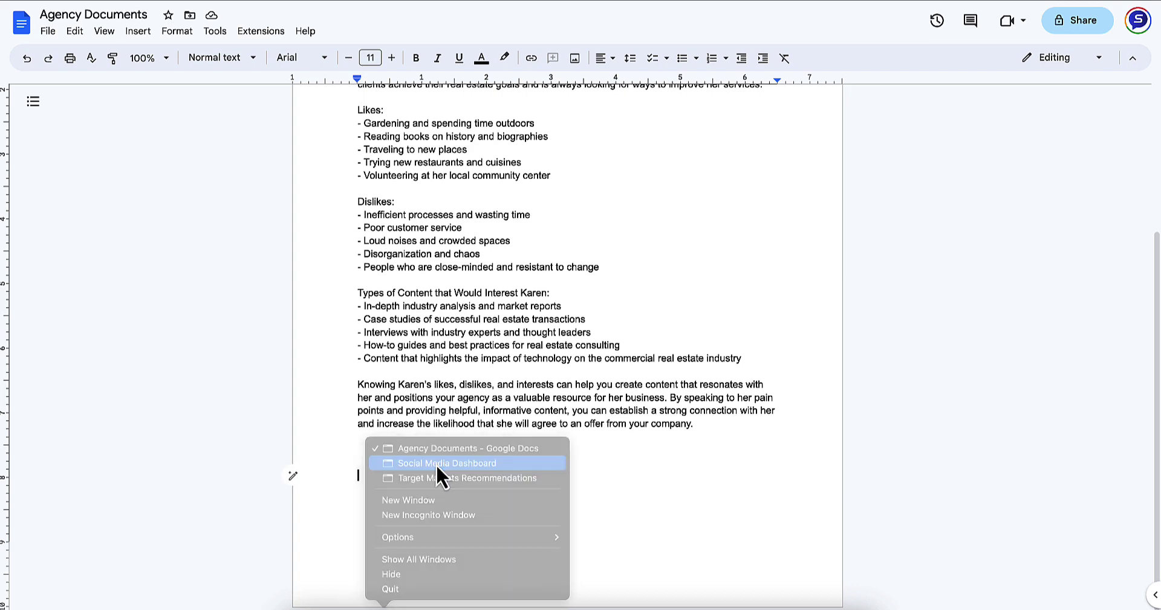
pyautogui.rightClick(383, 605)
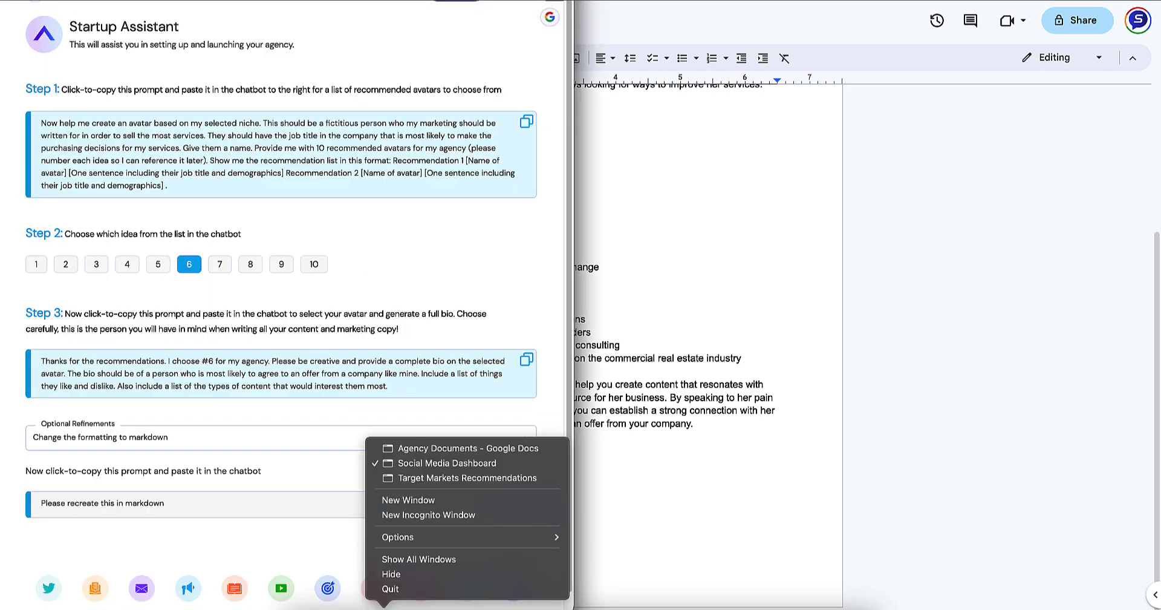
pyautogui.click(427, 478)
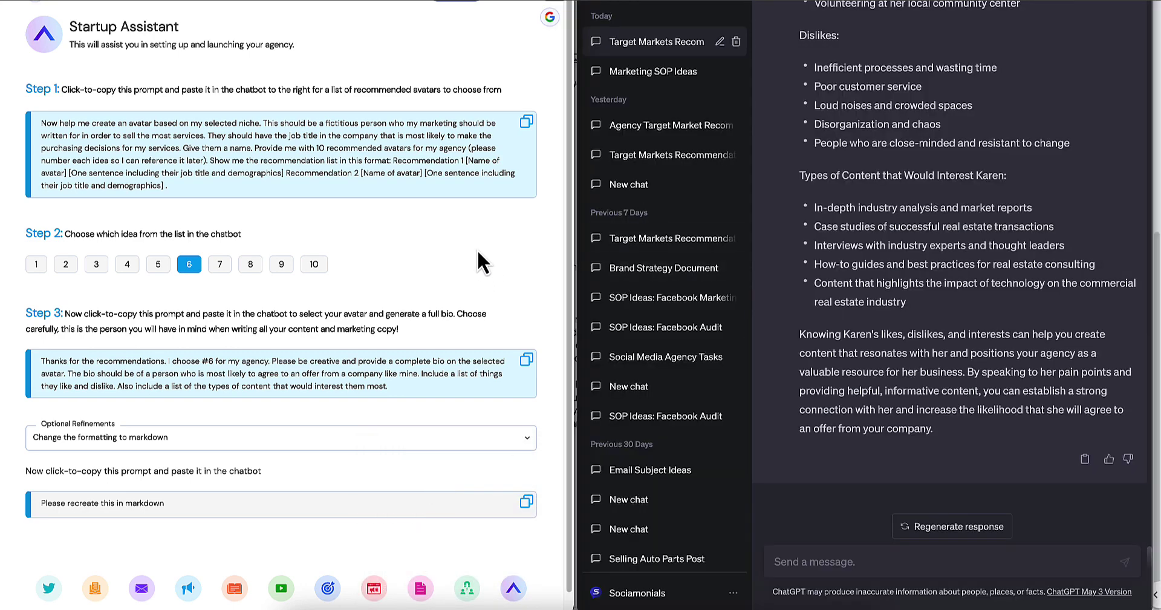
pyautogui.click(38, 3)
pyautogui.click(38, 4)
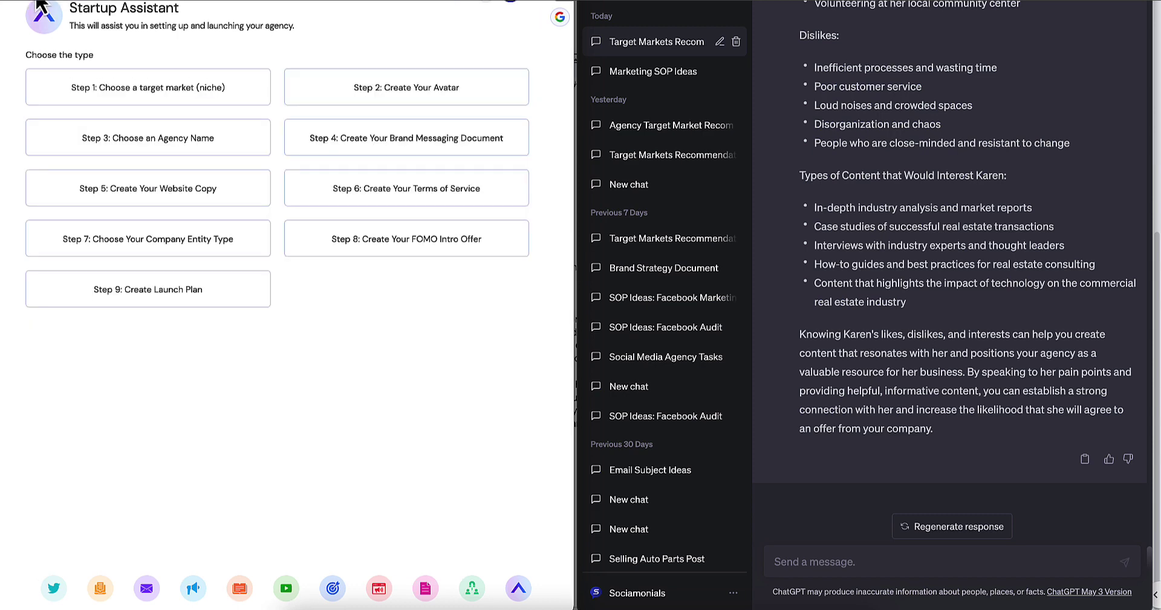
# Step: Generate the Choose an Agency Name prompt without extra restrictions and send it to ChatGPT for 10 recommended names
pyautogui.click(151, 139)
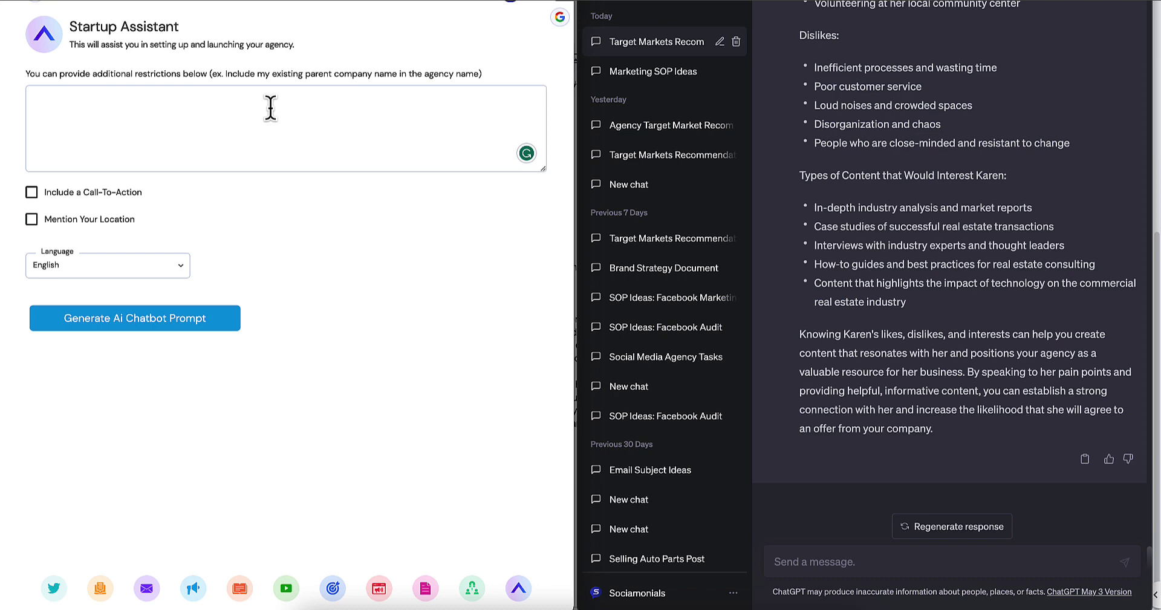
pyautogui.click(176, 321)
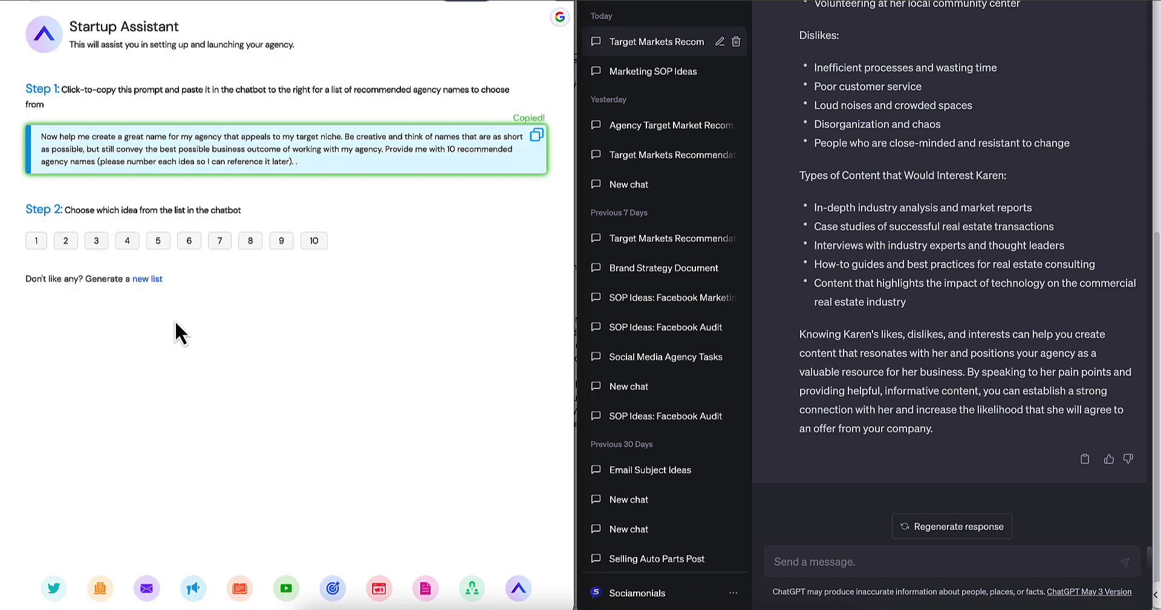
pyautogui.click(843, 562)
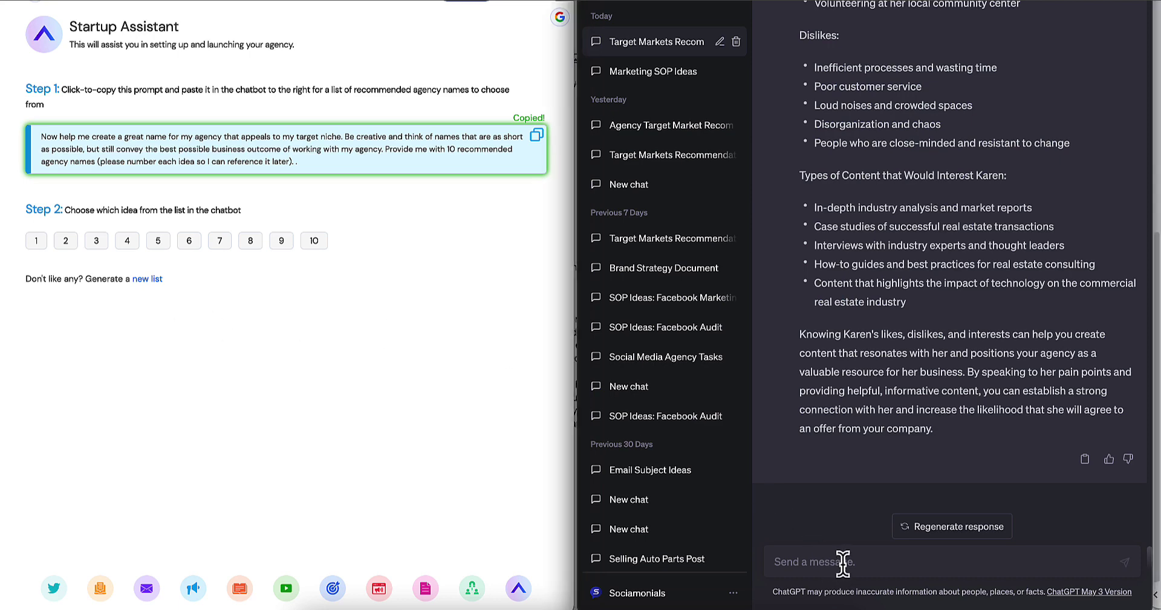
pyautogui.hotkey('ctrl', 'v')
pyautogui.press('Return')
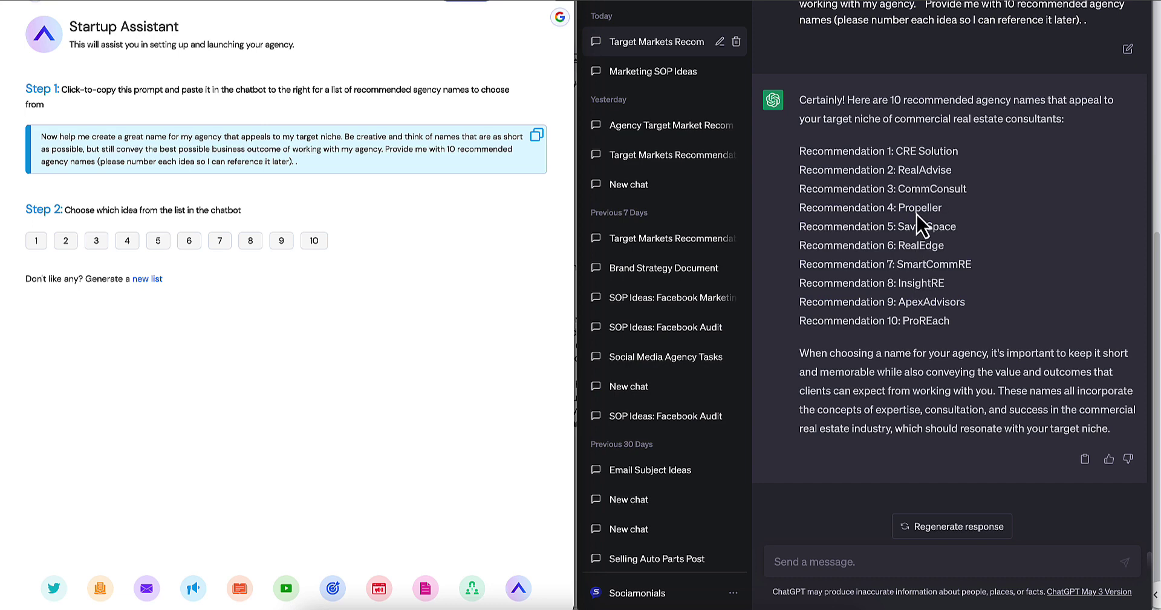
# Step: Choose idea 4 for the agency name and send ChatGPT the resulting prompt asking for 20 similar names
pyautogui.click(128, 241)
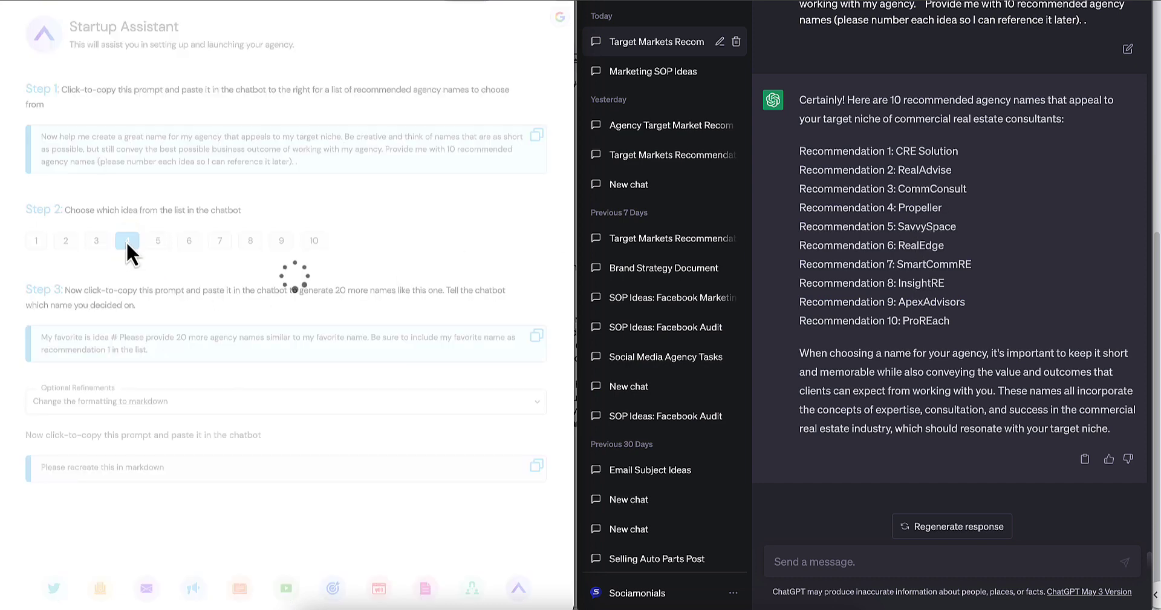
pyautogui.click(214, 360)
pyautogui.click(834, 561)
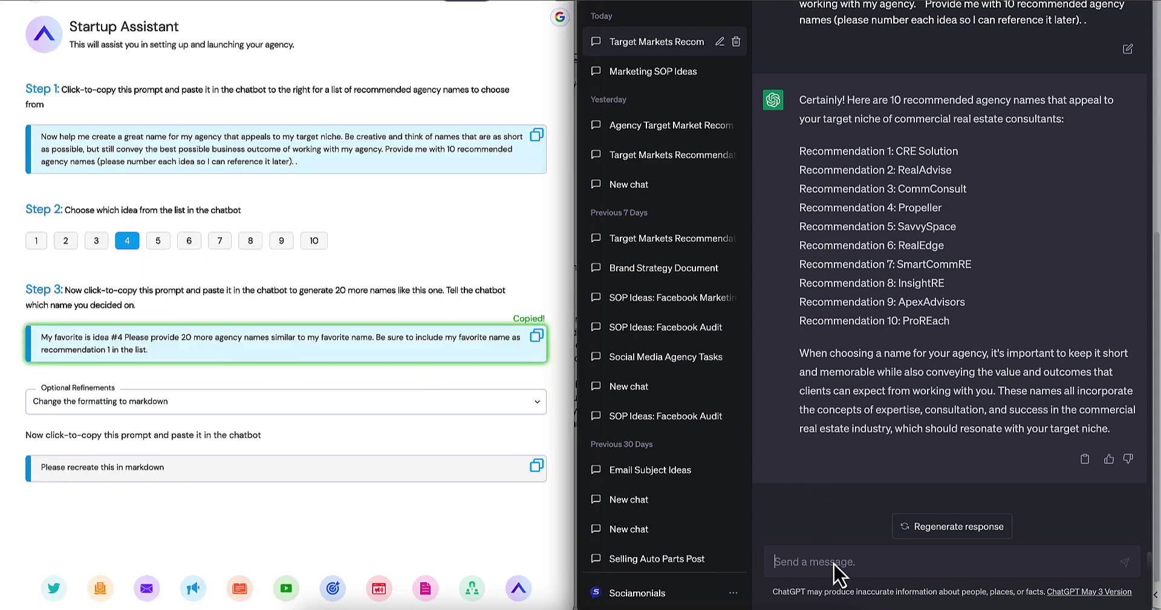
pyautogui.hotkey('ctrl', 'v')
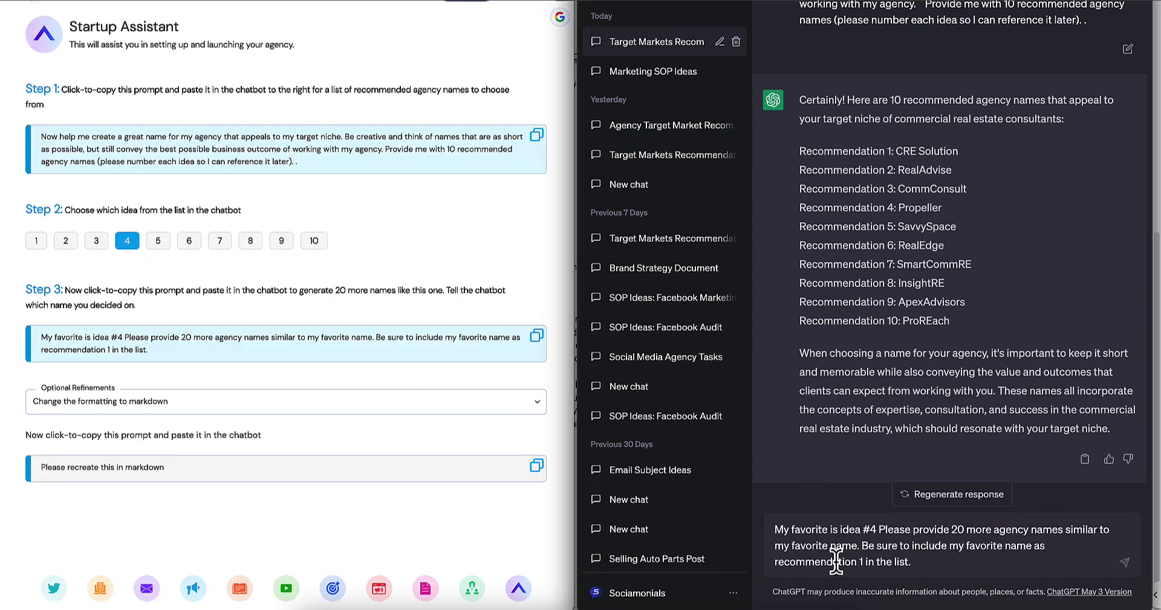
pyautogui.press('Return')
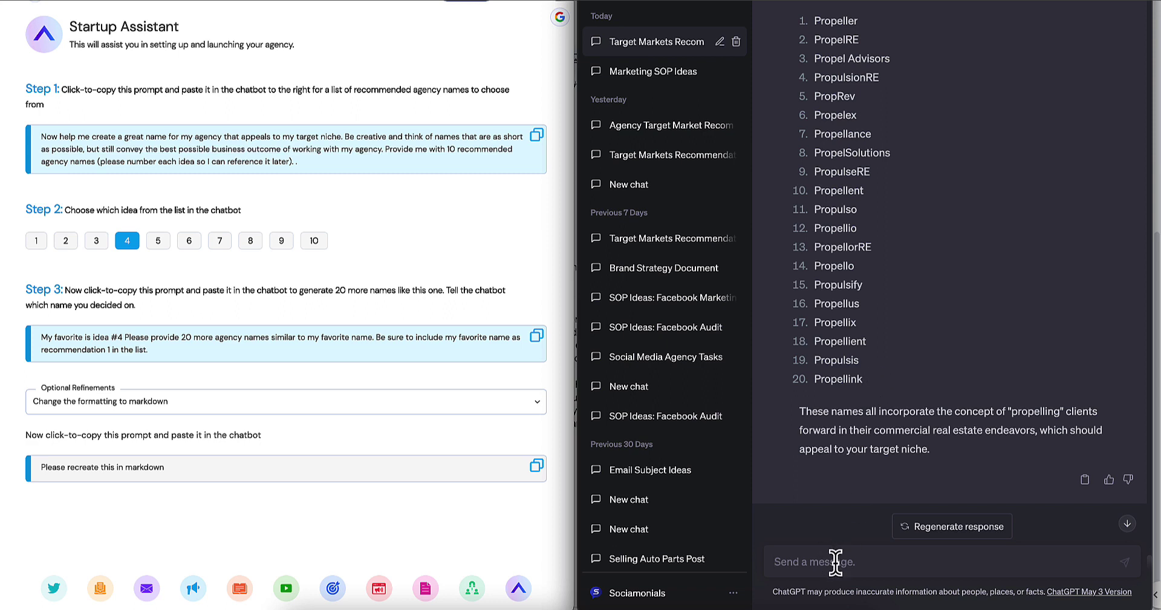
# Step: Send ChatGPT the message "I select Propeller" to settle on the agency name
pyautogui.write('I sele')
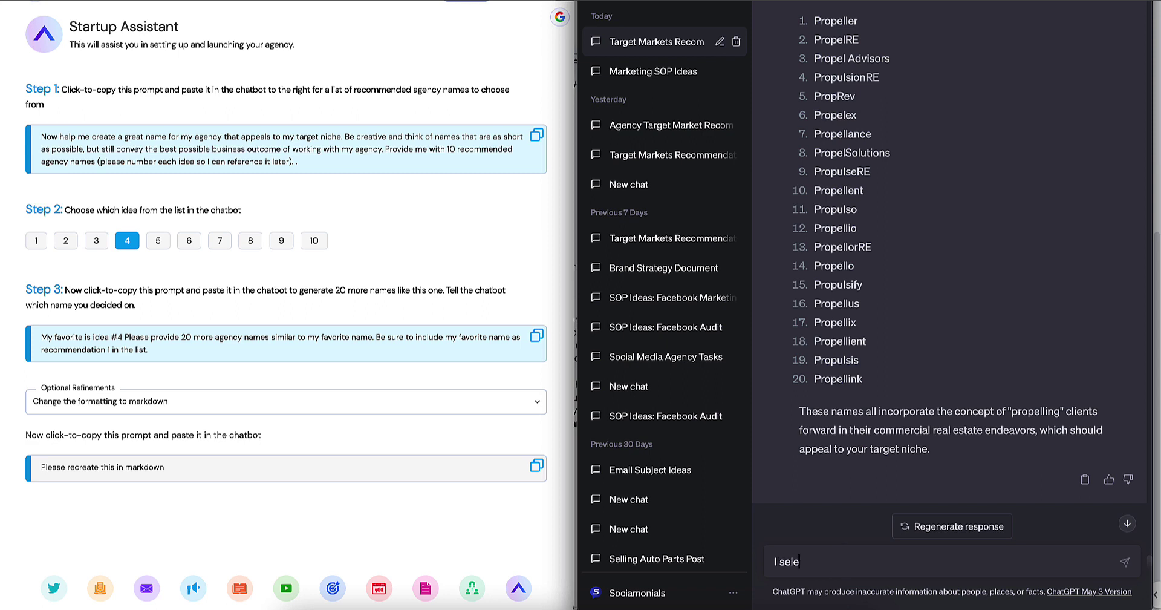
pyautogui.write('ct Propeller')
pyautogui.press('Return')
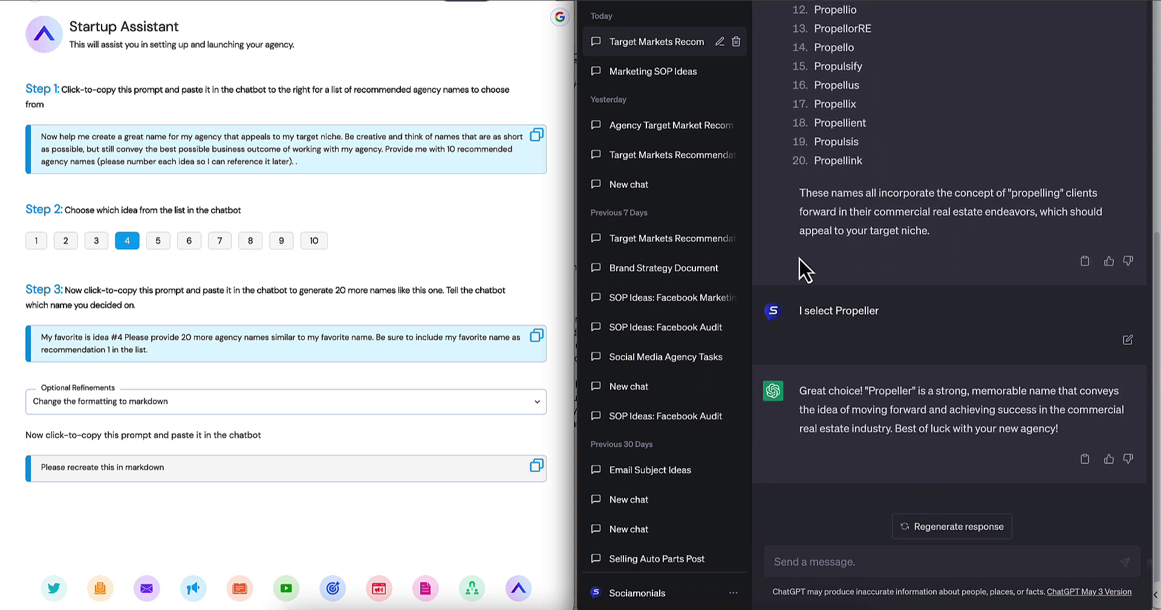
# Step: Start Step 4, Create Your Brand Messaging Document, and generate its chatbot prompt with Propeller as the agency name
pyautogui.click(36, 6)
pyautogui.click(36, 6)
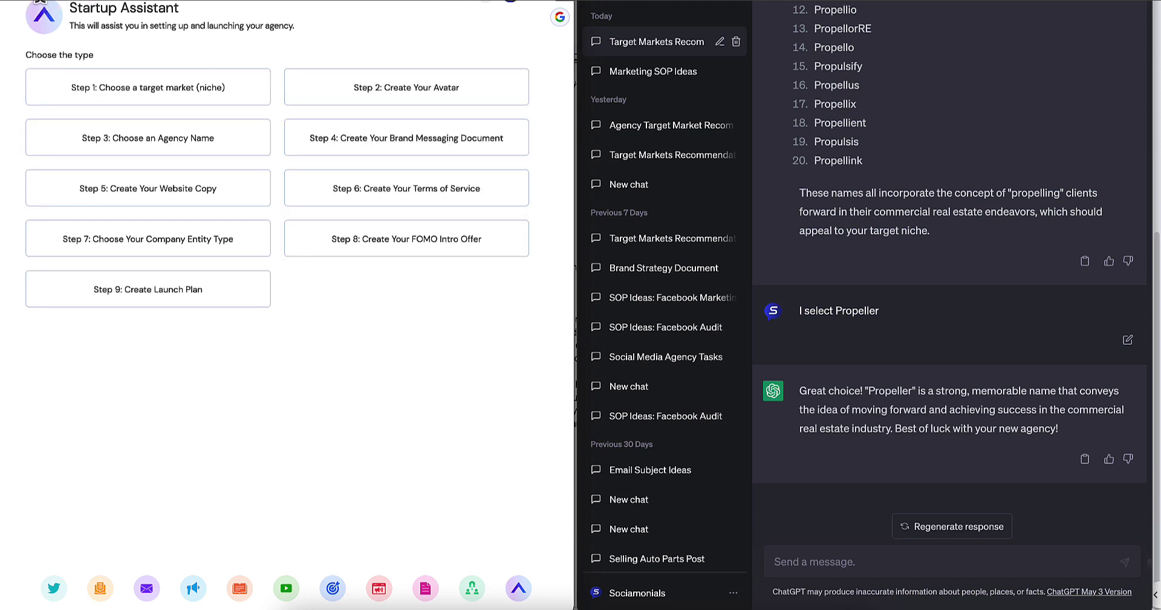
pyautogui.click(427, 141)
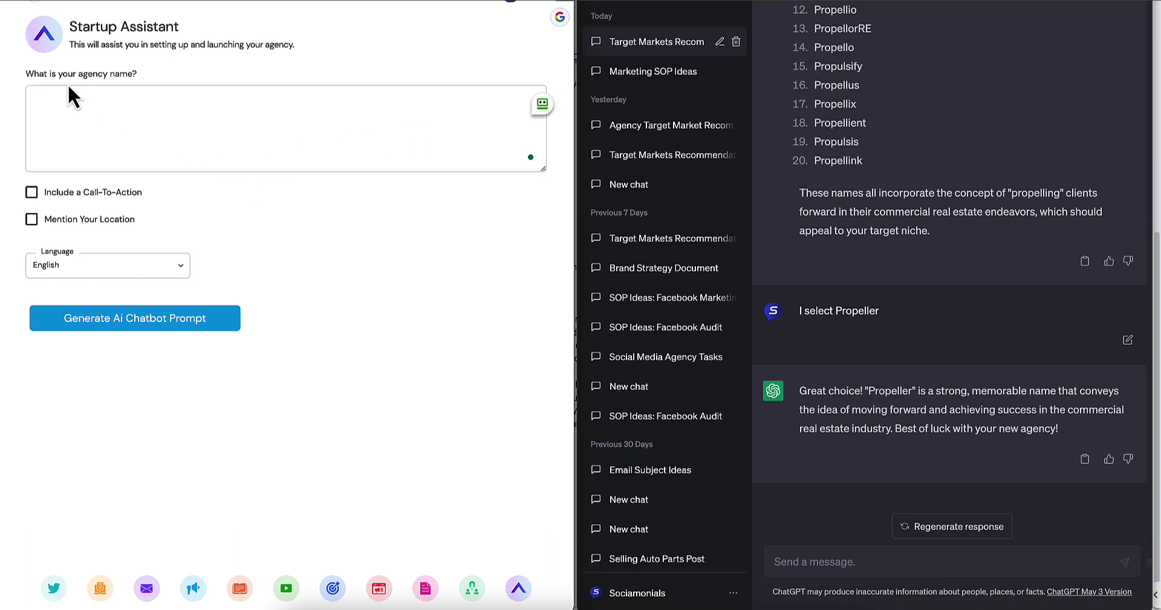
pyautogui.click(143, 116)
pyautogui.write('Prope')
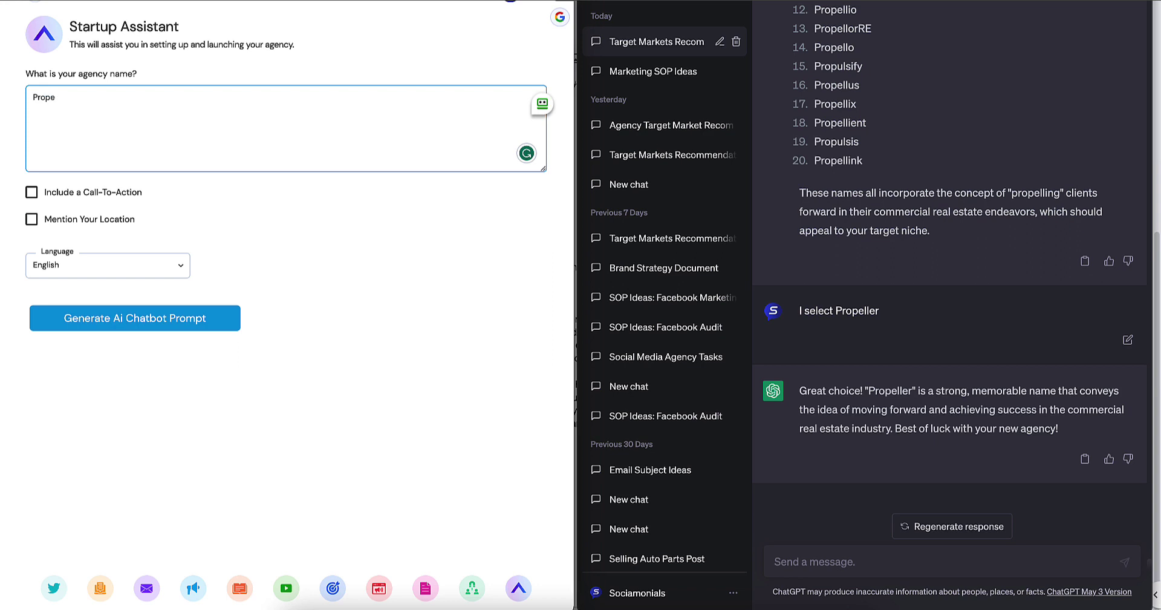
pyautogui.write('ller')
pyautogui.click(102, 317)
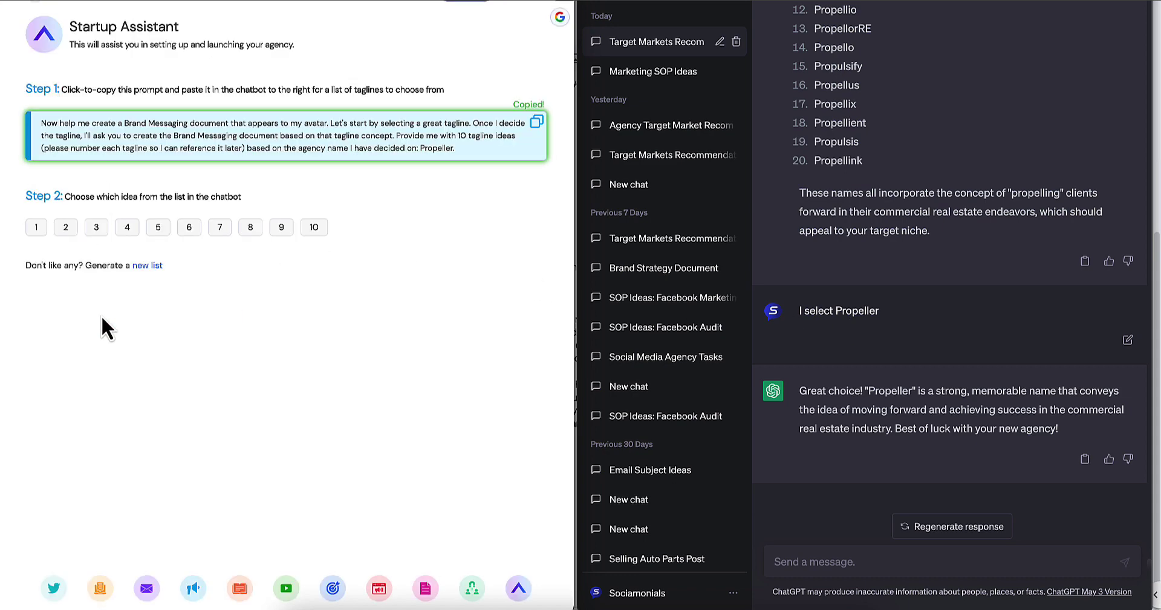
# Step: Send the copied Brand Messaging prompt to ChatGPT to request 10 numbered tagline ideas for Propeller
pyautogui.click(835, 556)
pyautogui.write("Now help me create a Brand Messaging document that appears to my avatar. Let's start by selecting a great tagline. Once I decide the tagline, I'll ask you to create the Brand Messaging document based on that tagline concept.  Provide me with 10 tagline ideas (please number each tagline so I can reference it later) based on the agency name I have decided on: Propeller.")
pyautogui.press('Return')
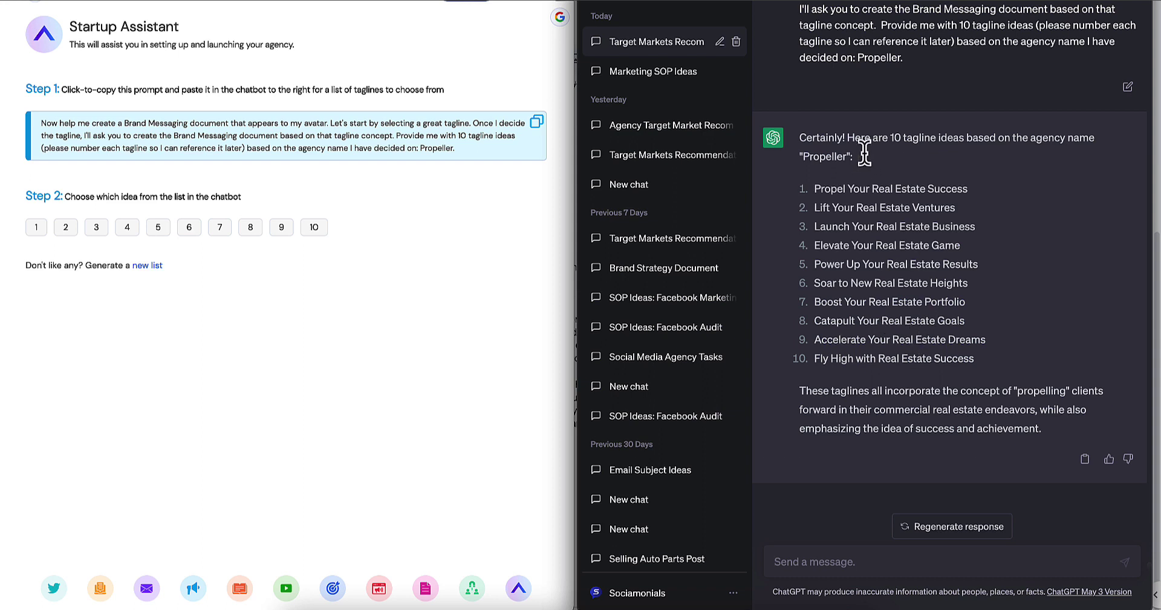
# Step: Generate the "outside the box" prompt for a new tagline list and send it to ChatGPT for 10 wildly creative ideas
pyautogui.click(145, 267)
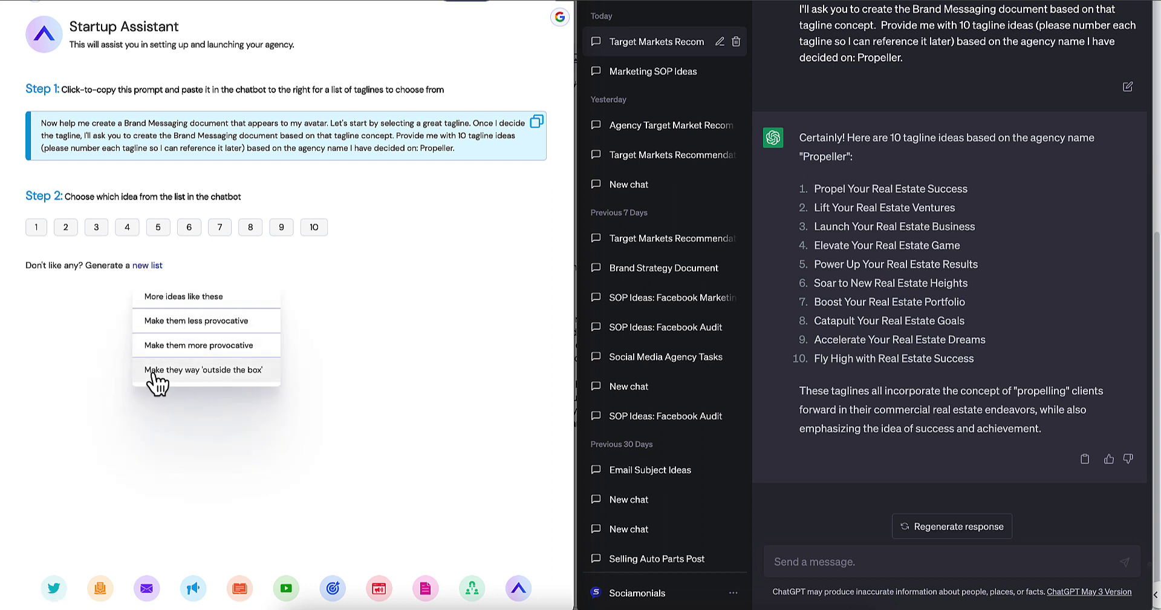
pyautogui.click(186, 370)
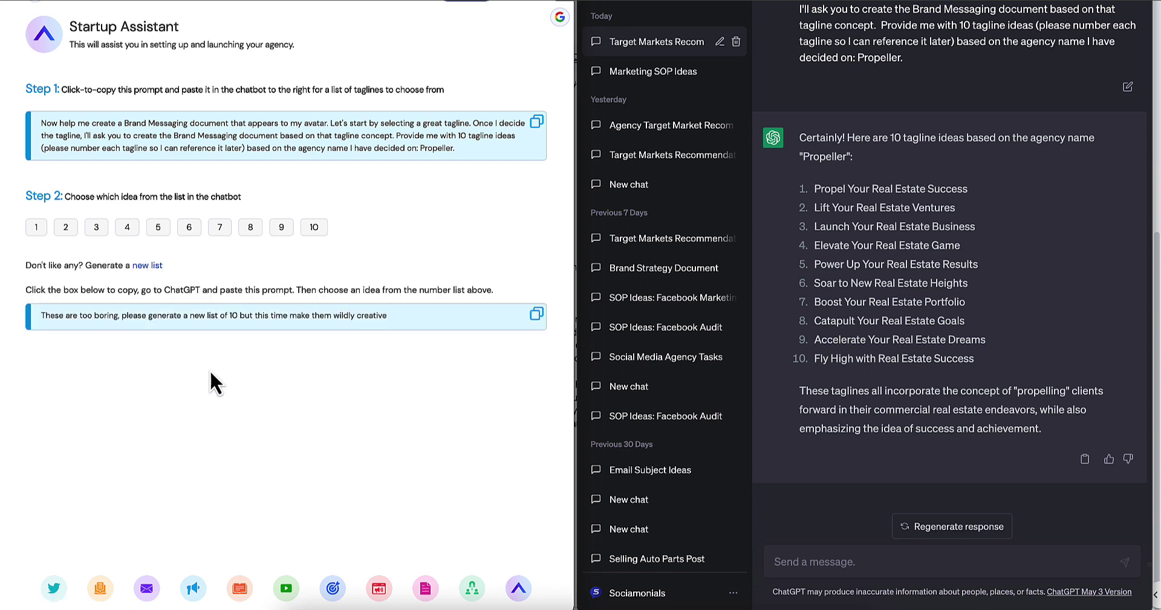
pyautogui.click(354, 328)
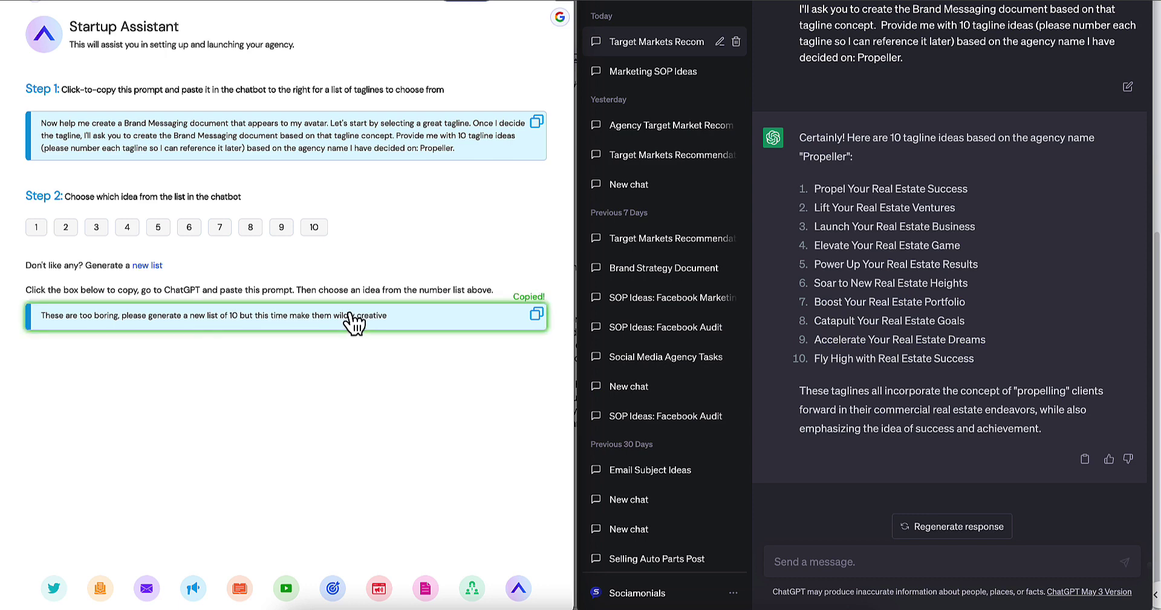
pyautogui.click(842, 561)
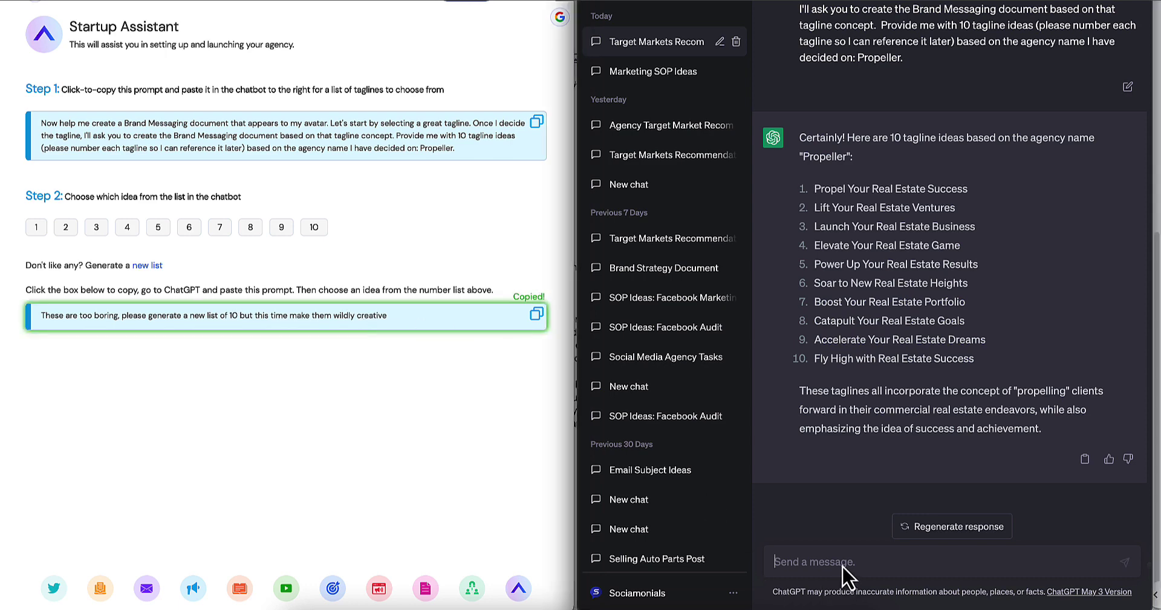
pyautogui.hotkey('ctrl', 'v')
pyautogui.press('Return')
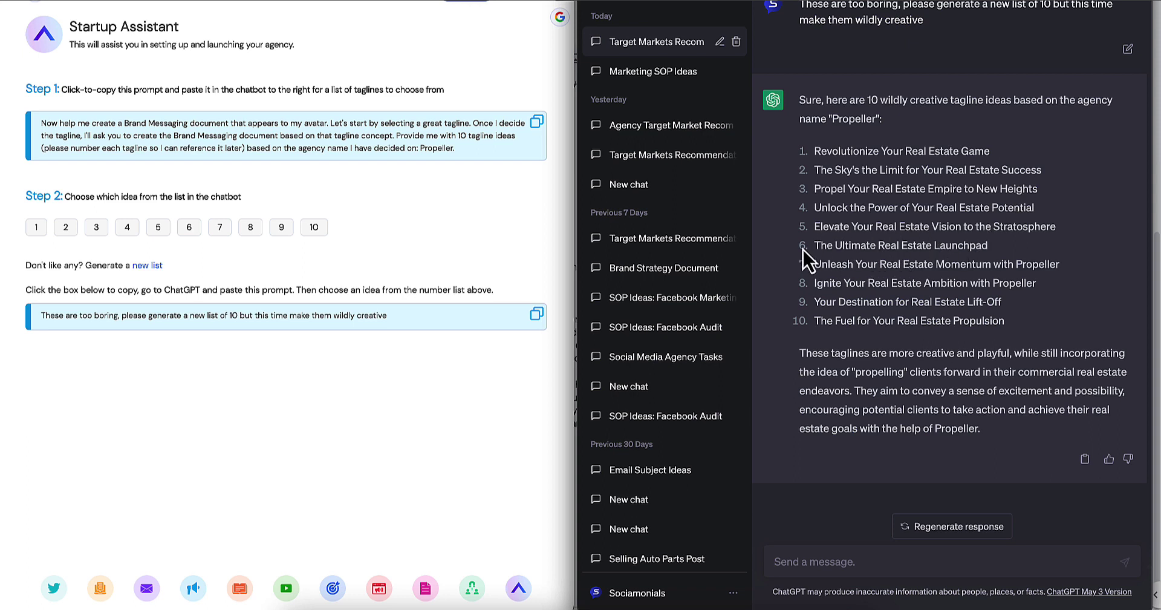
# Step: Choose tagline 6, send the resulting Brand Messaging document prompt to ChatGPT and read through the document it writes
pyautogui.click(189, 228)
pyautogui.click(896, 554)
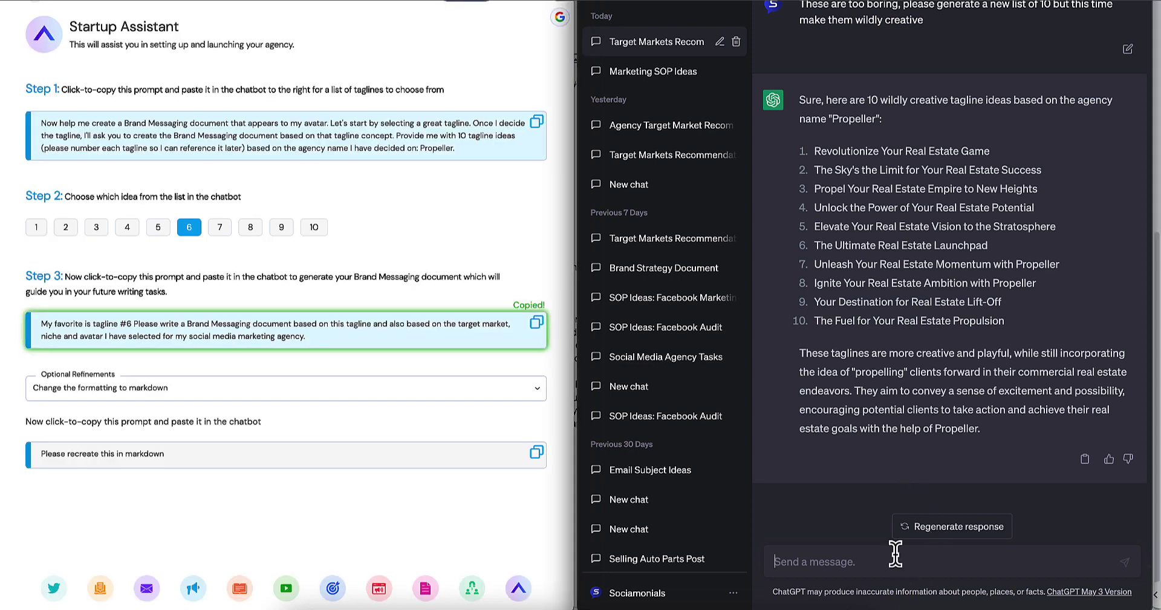
pyautogui.hotkey('ctrl', 'v')
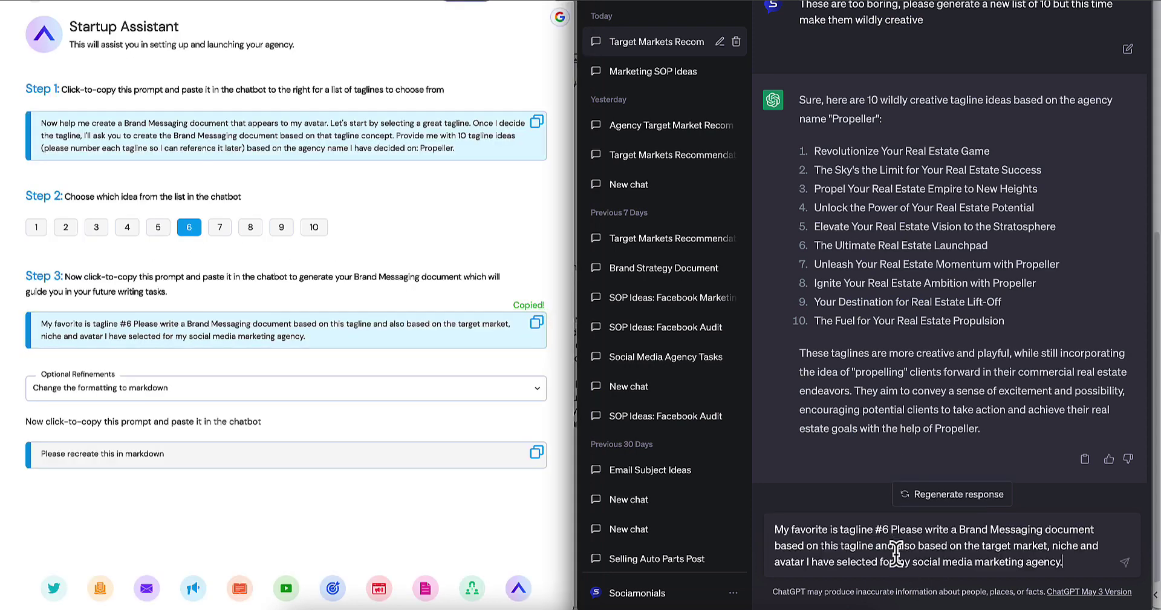
pyautogui.press('Return')
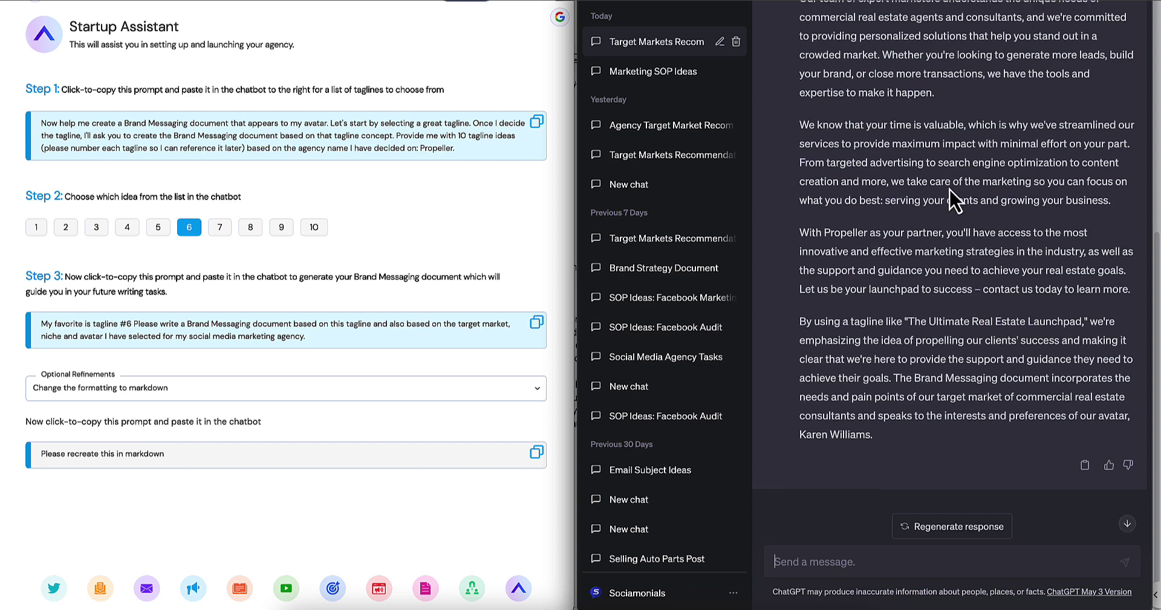
pyautogui.scroll(5, 949, 187)
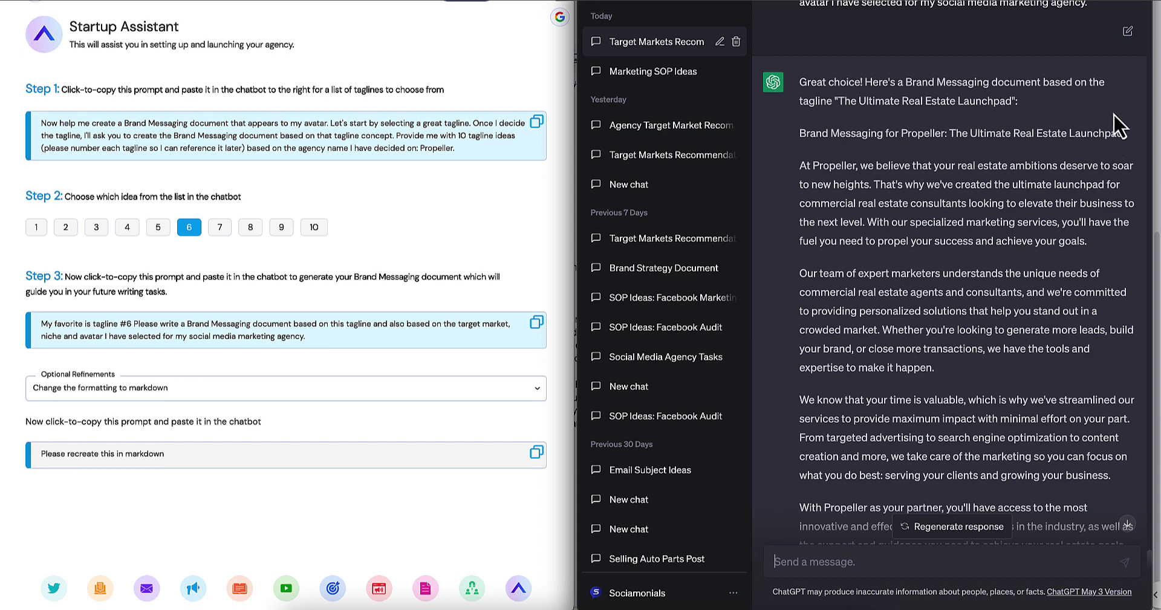
pyautogui.scroll(-1, 1107, 118)
pyautogui.scroll(-3, 1053, 182)
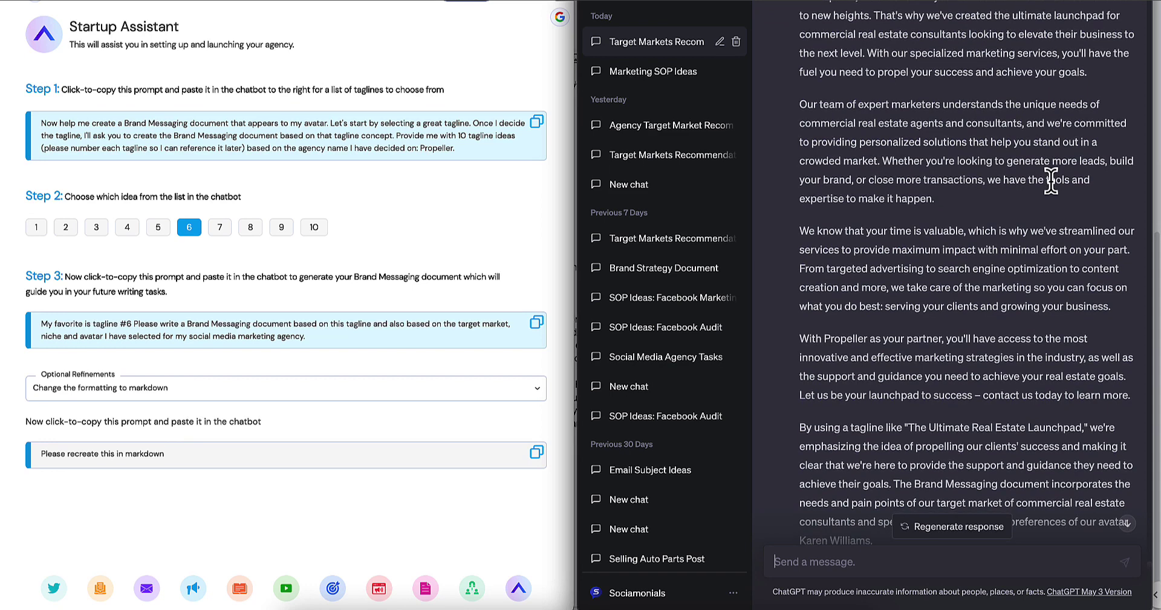
pyautogui.scroll(-2, 1051, 183)
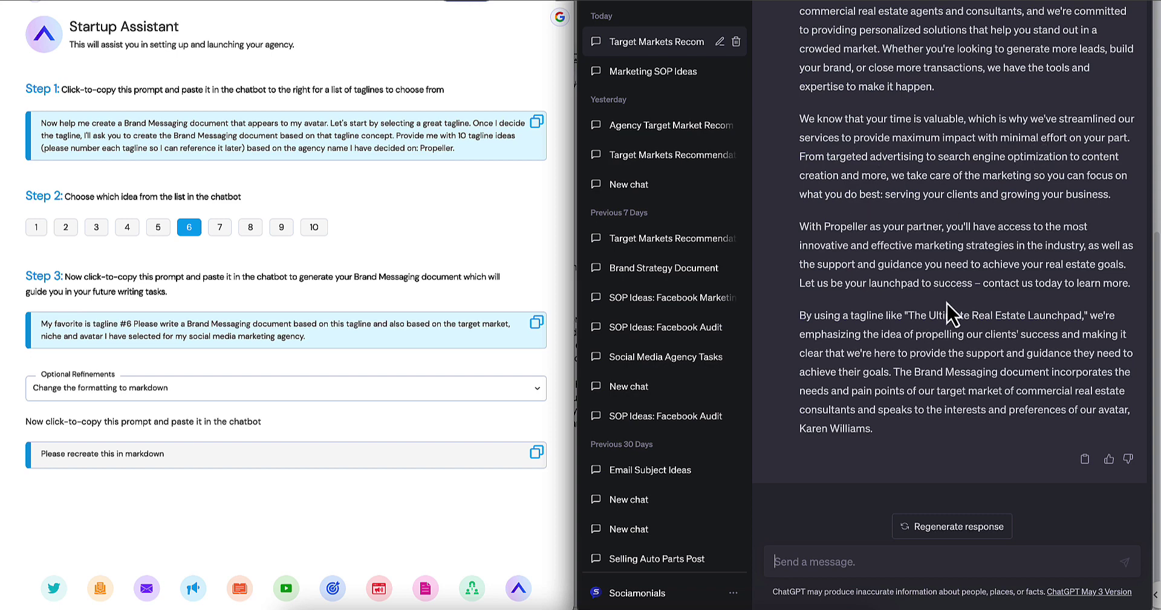
# Step: Start Step 5, Create Your Website Copy, generate its prompt with the text field left empty and send it to ChatGPT
pyautogui.click(40, 6)
pyautogui.click(40, 6)
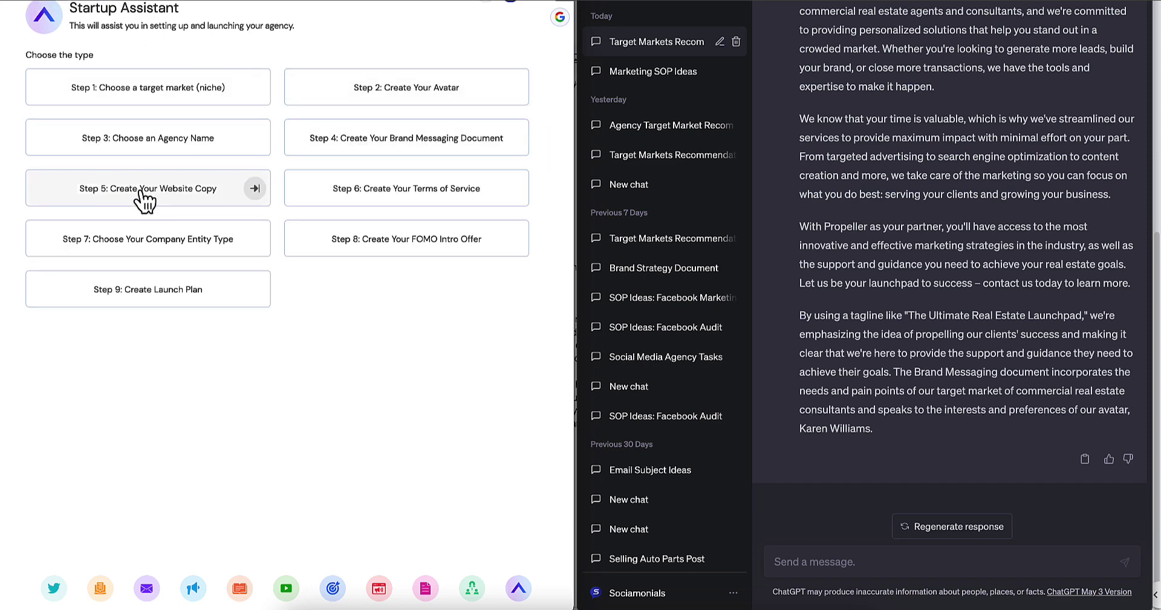
pyautogui.click(177, 191)
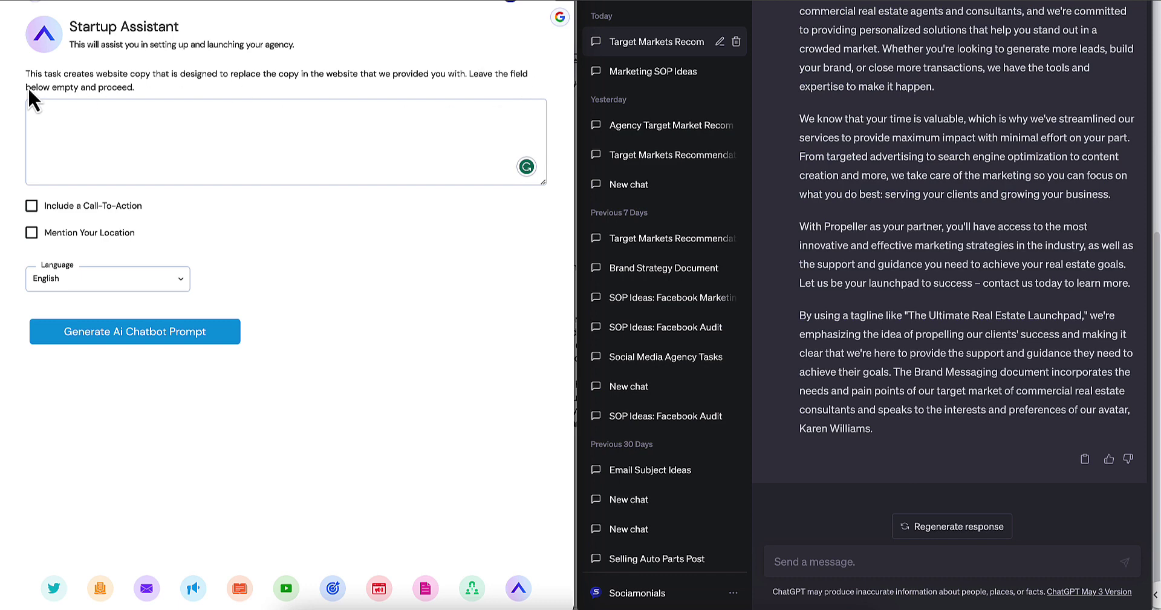
pyautogui.click(140, 145)
pyautogui.click(126, 336)
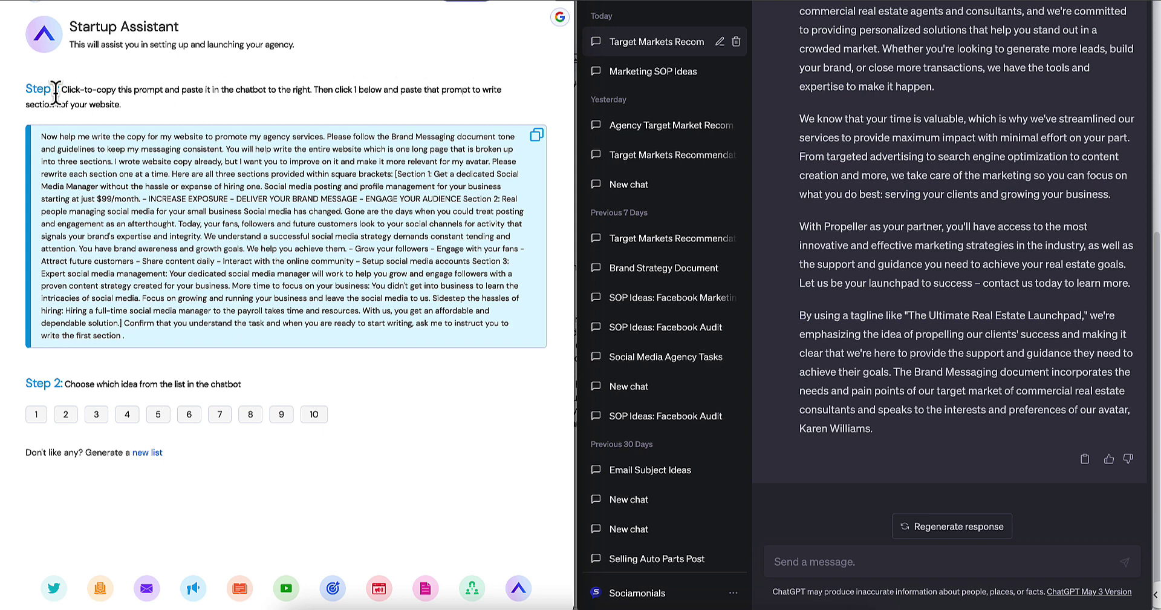
pyautogui.click(835, 568)
pyautogui.hotkey('ctrl', 'v')
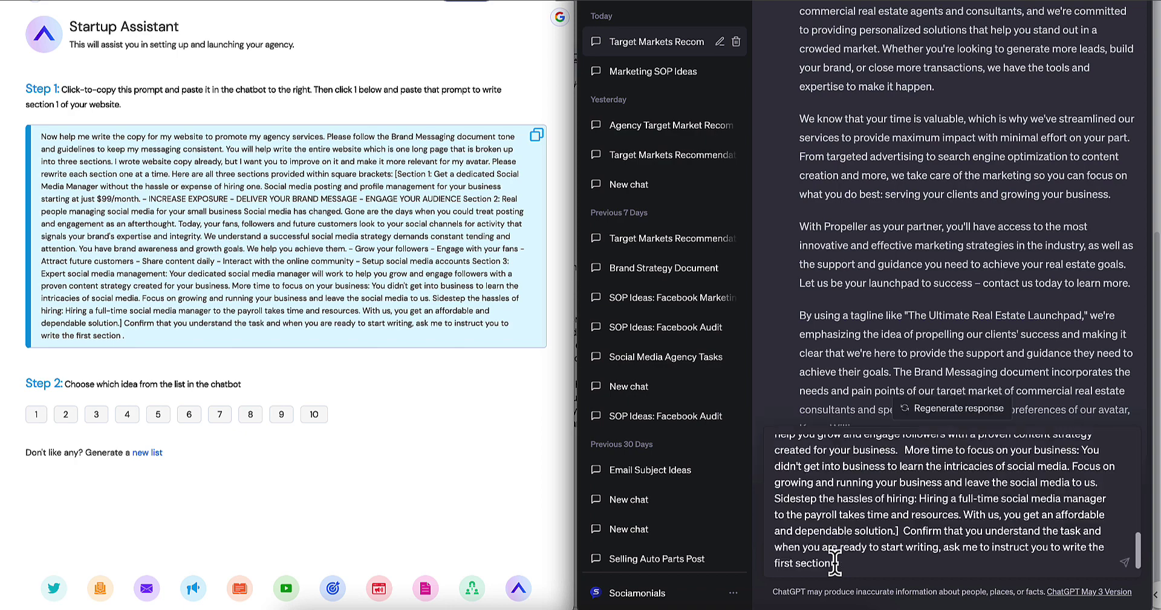
pyautogui.press('Return')
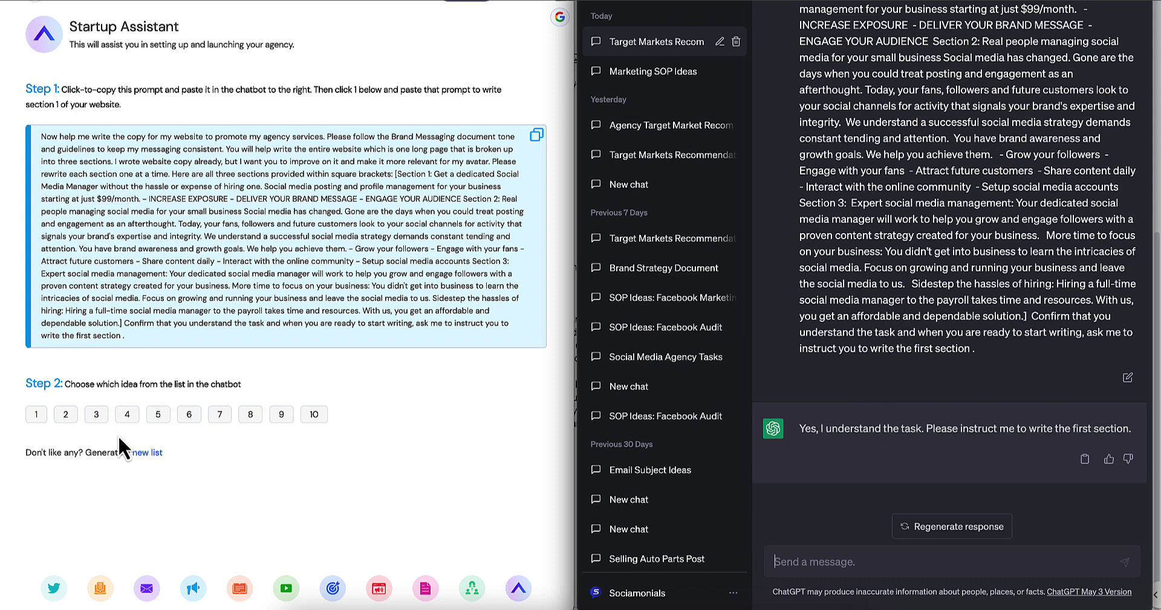
# Step: Choose number 1 for the website copy and send ChatGPT the prompt "Please write section #1"
pyautogui.click(36, 414)
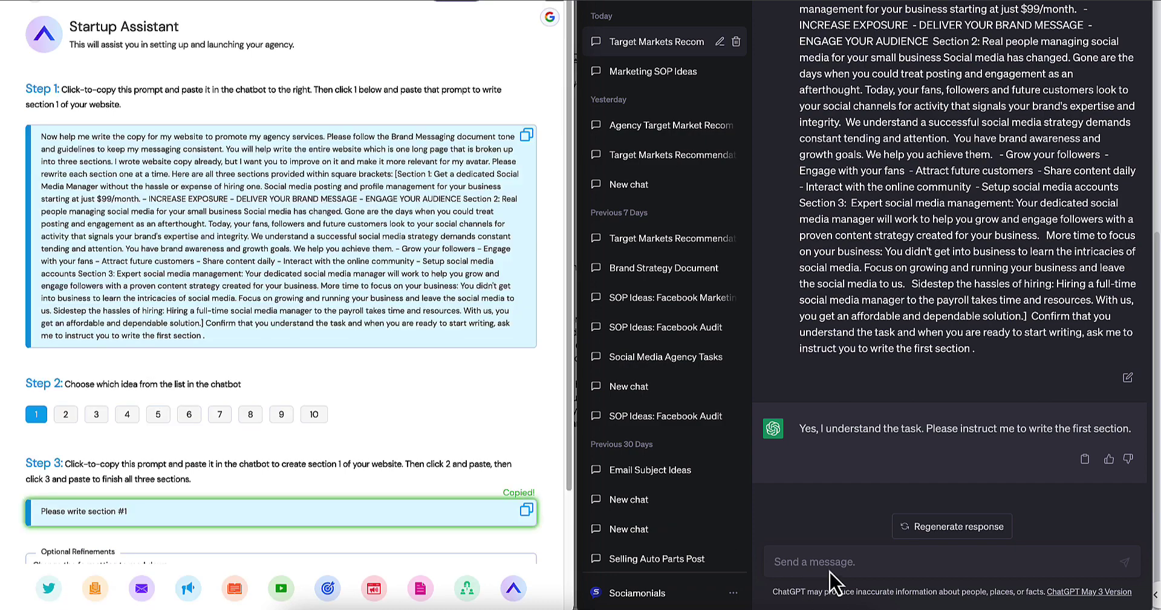
pyautogui.click(828, 561)
pyautogui.hotkey('ctrl', 'v')
pyautogui.press('Return')
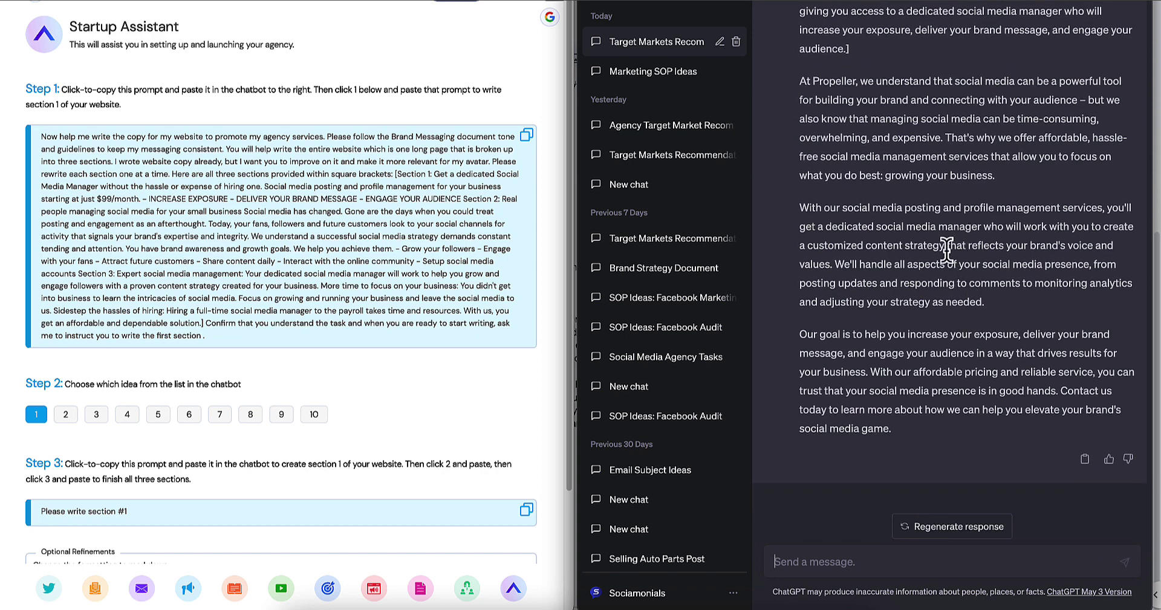
# Step: Choose number 2 for the website copy and send ChatGPT the prompt "Please write section #2"
pyautogui.click(64, 413)
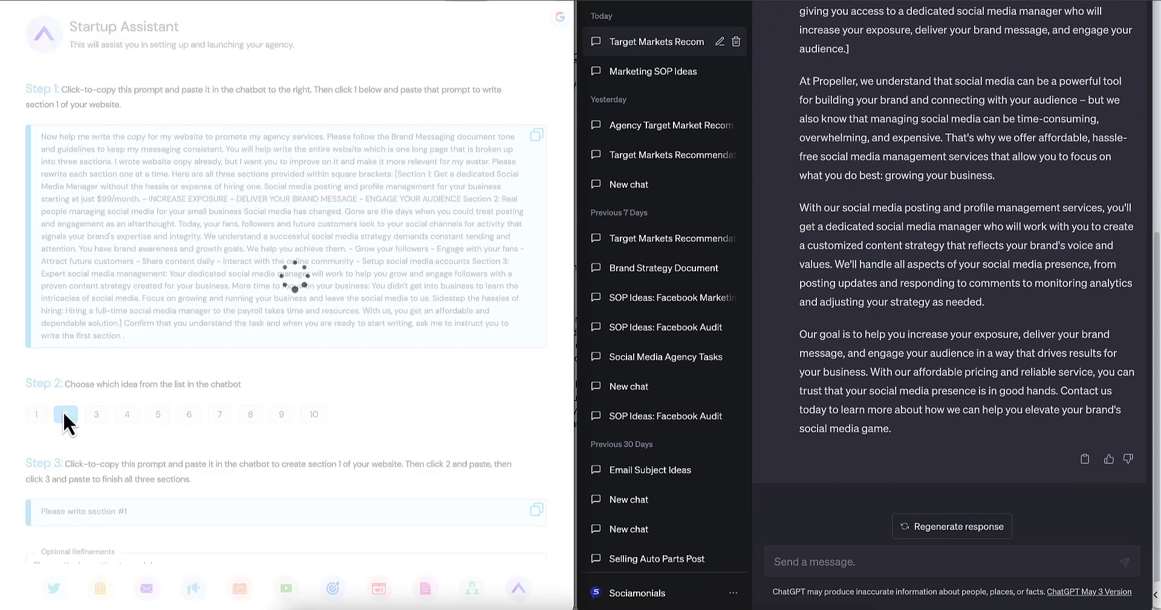
pyautogui.click(897, 561)
pyautogui.hotkey('ctrl', 'v')
pyautogui.press('Return')
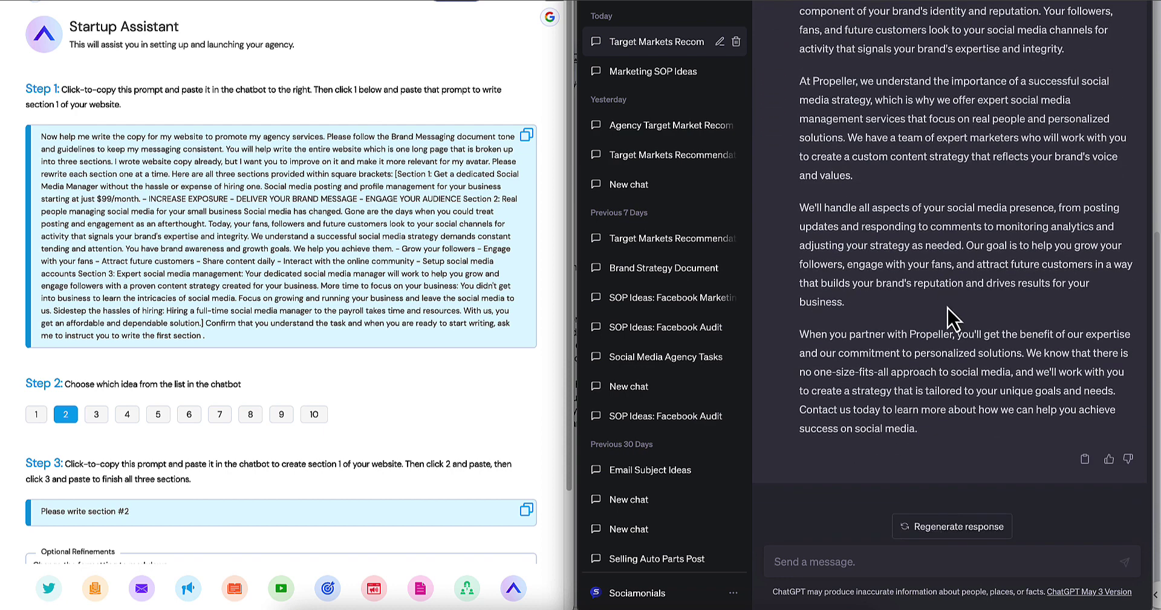
# Step: Choose number 3 for the website copy and send ChatGPT the prompt "Please write section #3"
pyautogui.click(97, 415)
pyautogui.click(839, 565)
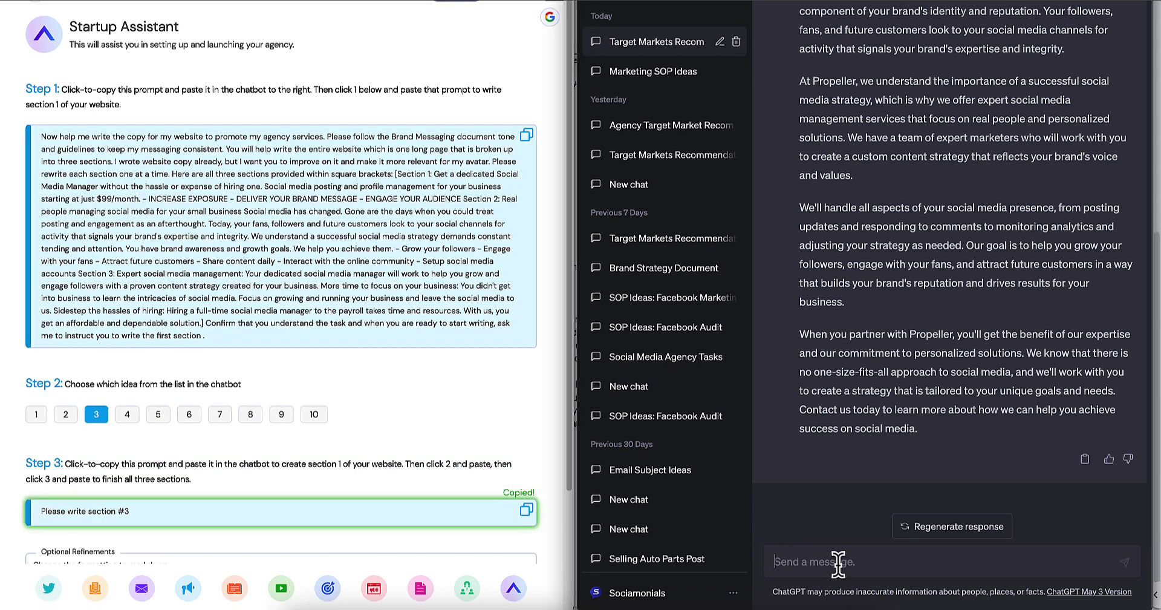
pyautogui.hotkey('ctrl', 'v')
pyautogui.press('Return')
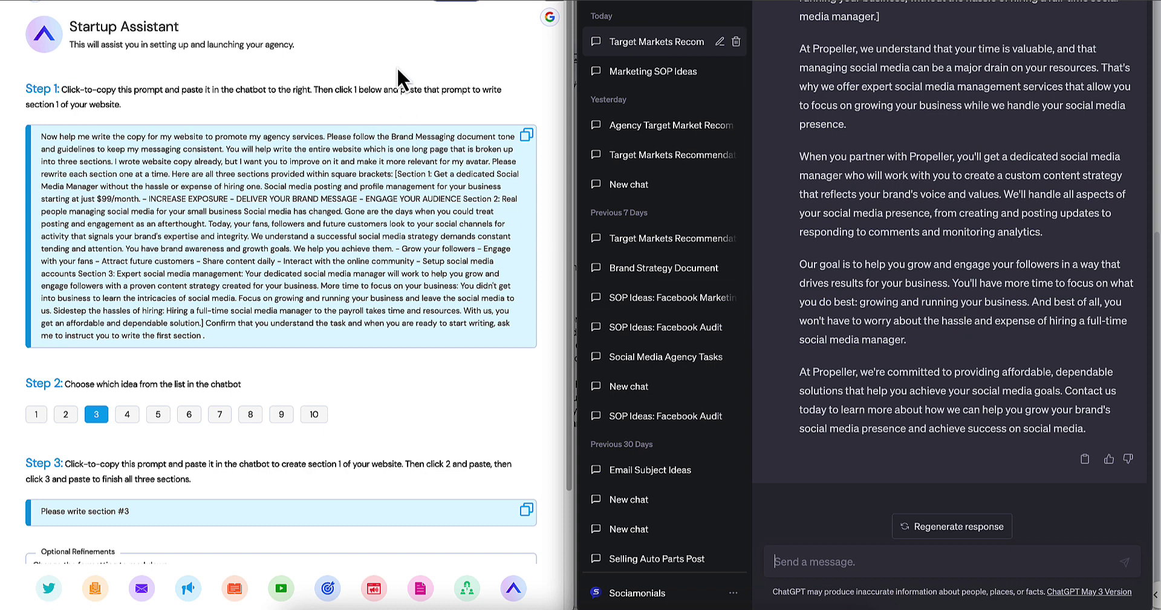
# Step: Start Step 6, Create Your Terms of Service, generate its prompt with the text field left empty and send it to ChatGPT
pyautogui.click(47, 6)
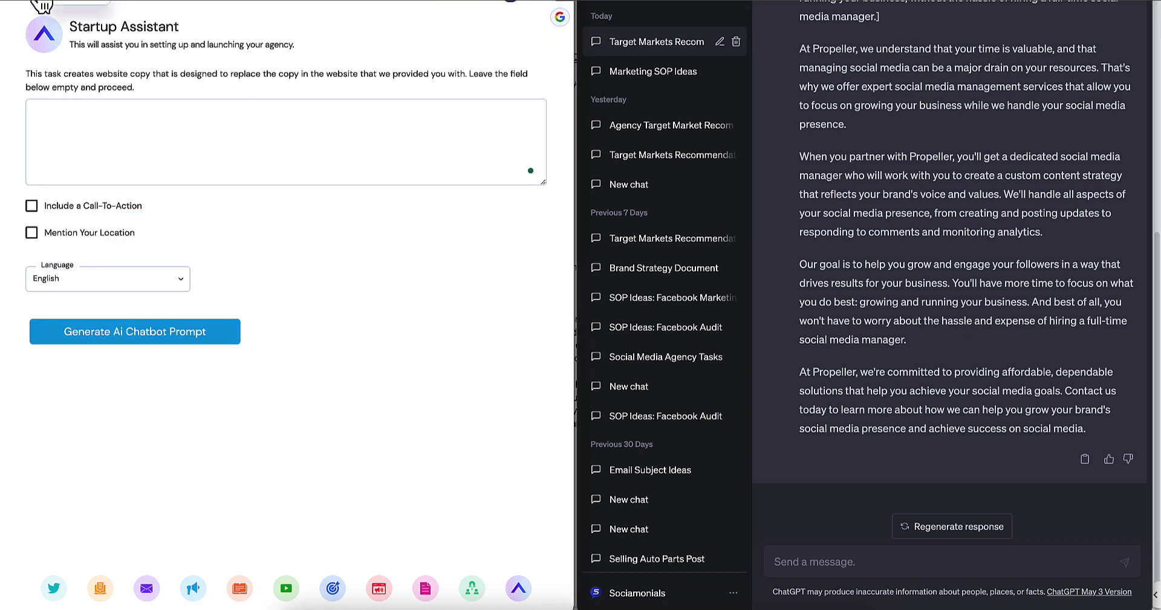
pyautogui.click(41, 6)
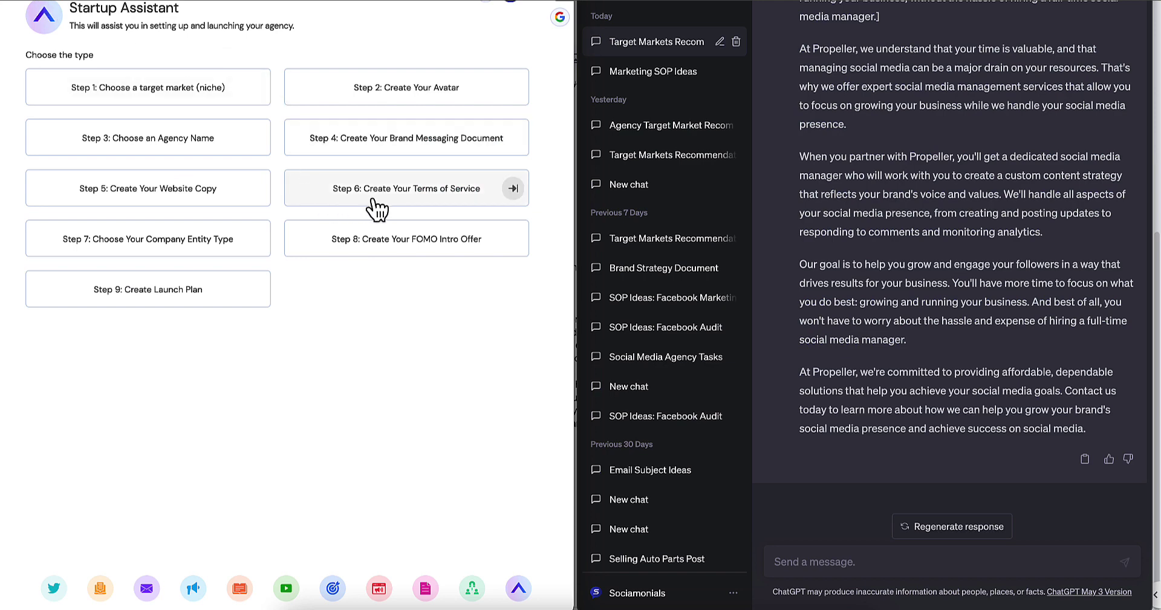
pyautogui.click(394, 203)
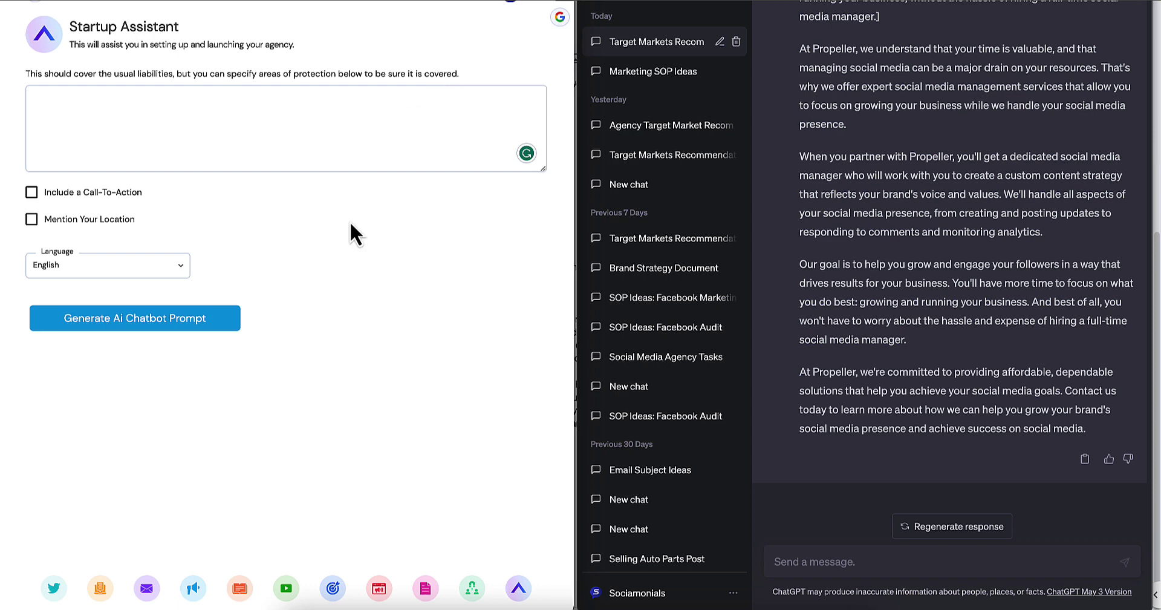
pyautogui.click(148, 318)
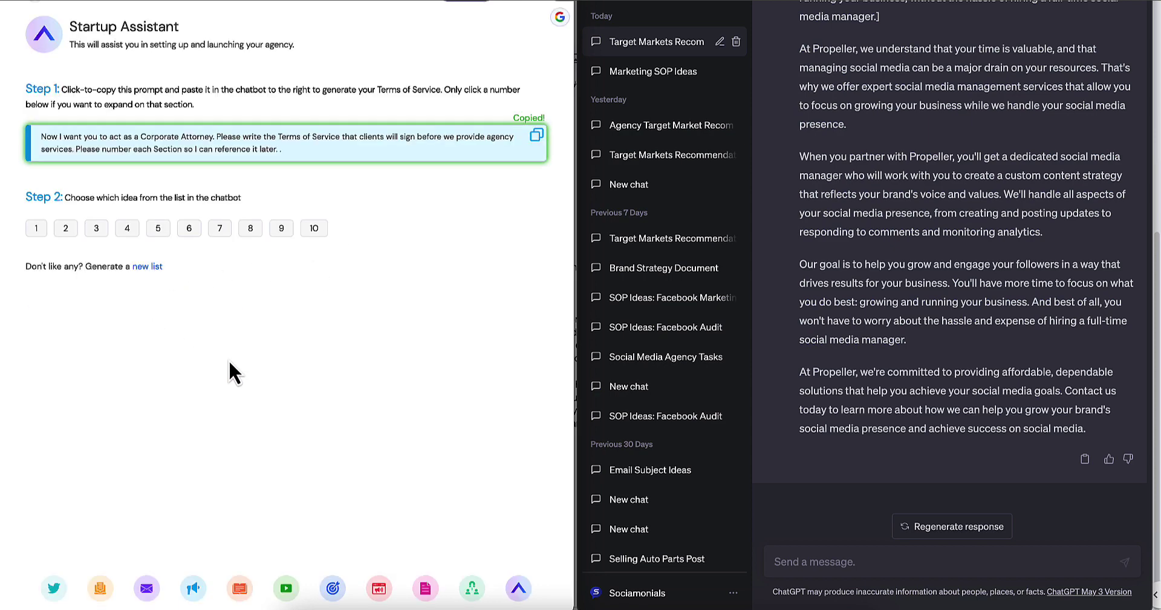
pyautogui.click(859, 562)
pyautogui.hotkey('ctrl', 'v')
pyautogui.press('Return')
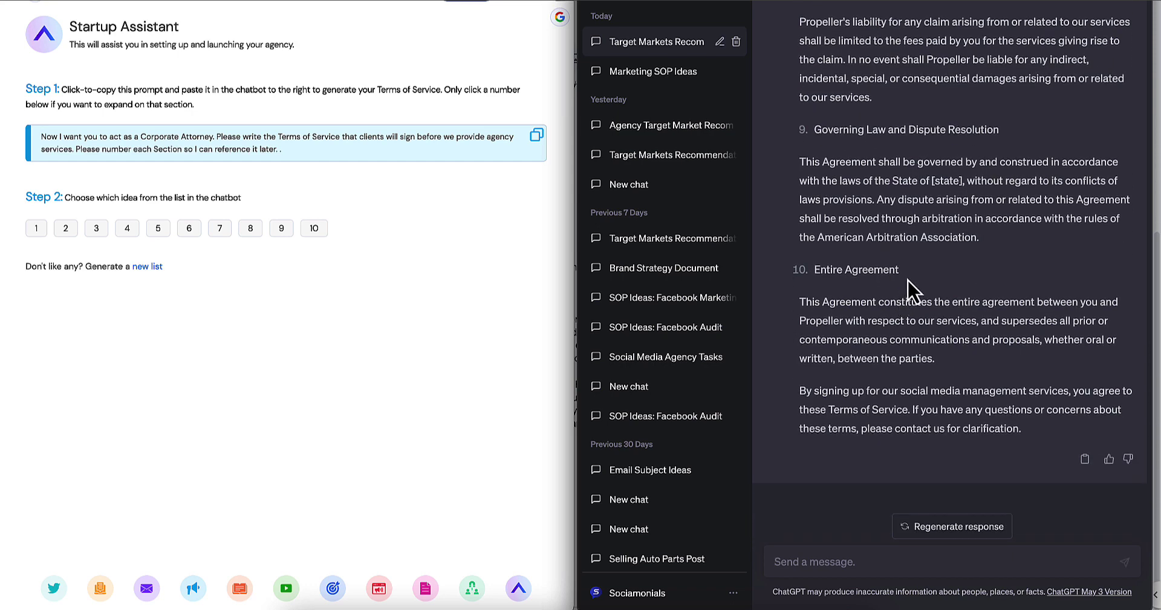
# Step: Choose section 8 of the Terms of Service and send ChatGPT the prompt "Please go into more detail in section #8"
pyautogui.scroll(2, 919, 286)
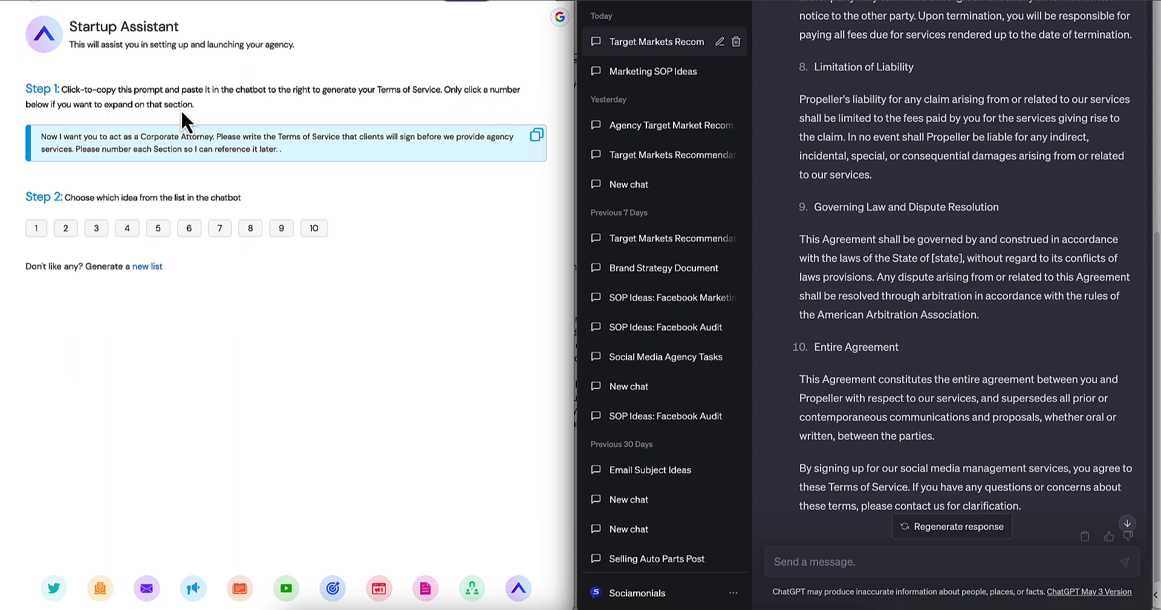
pyautogui.scroll(-1, 951, 200)
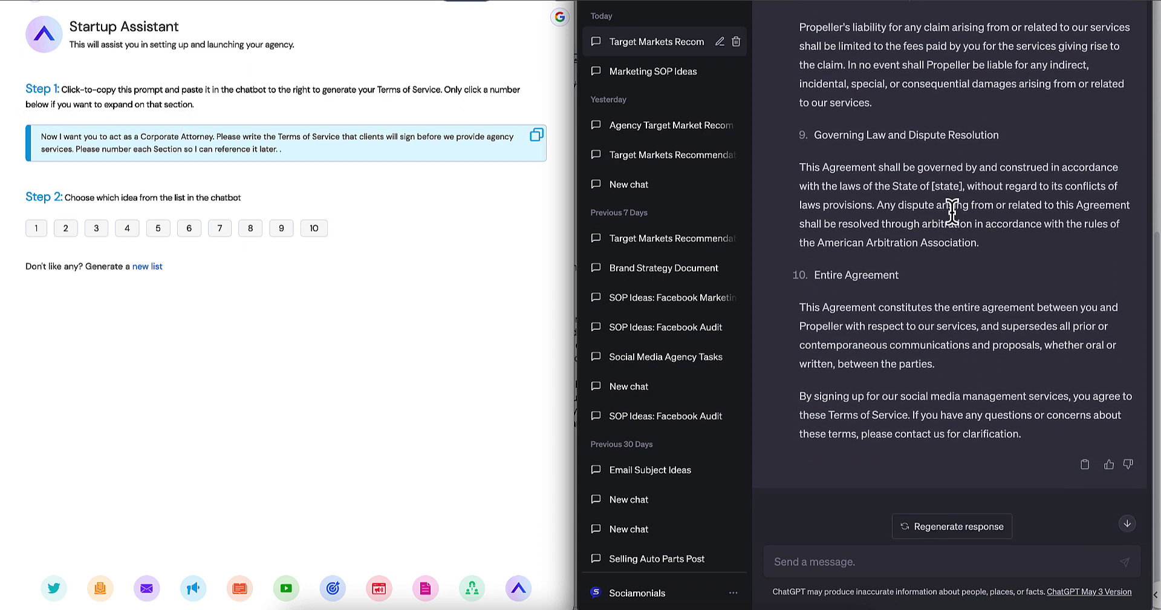
pyautogui.scroll(5, 953, 212)
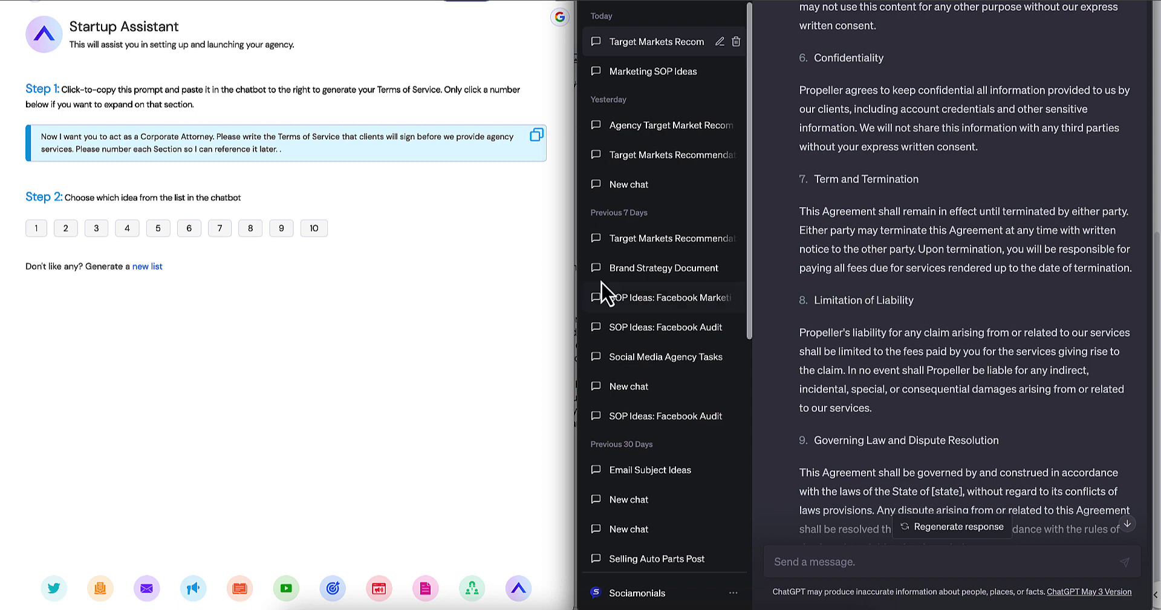
pyautogui.click(250, 227)
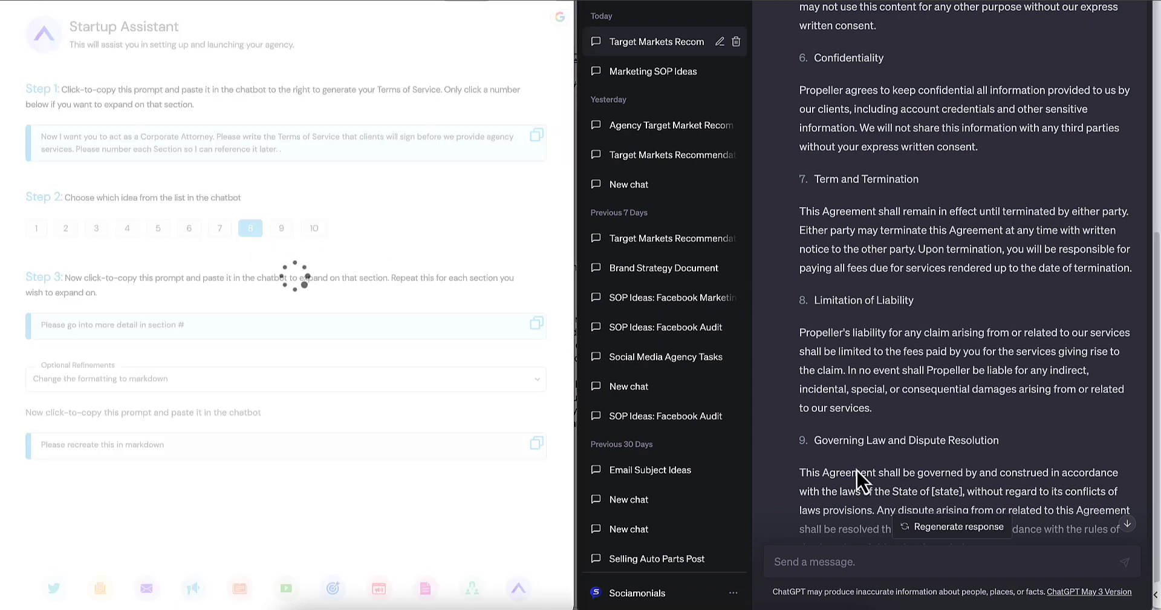
pyautogui.click(866, 561)
pyautogui.write('Please go into more detail in section #8')
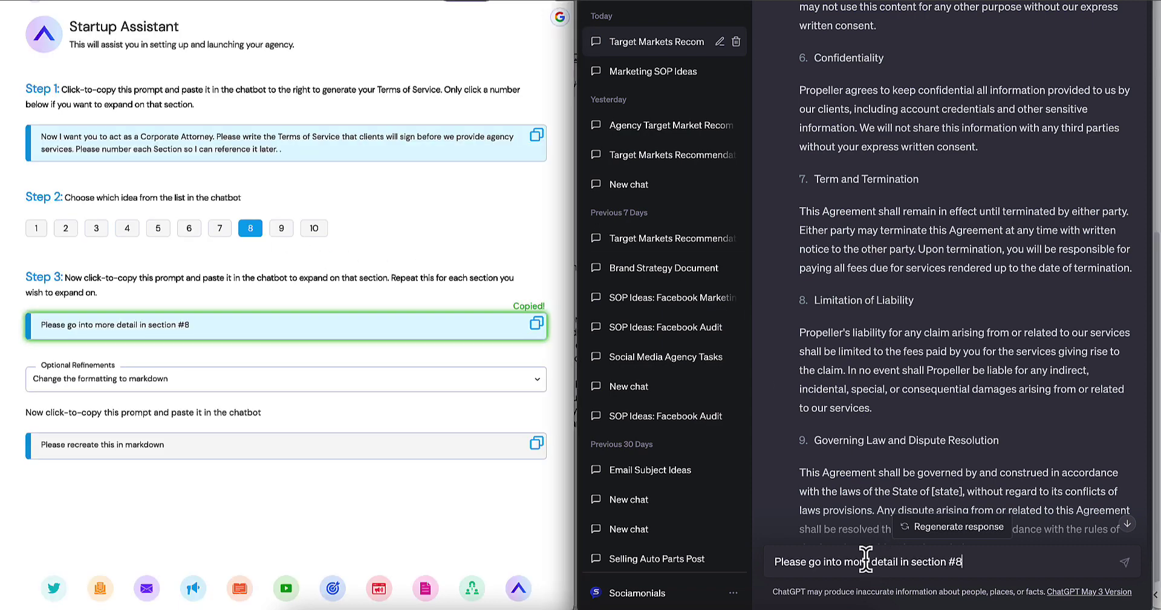
pyautogui.press('Return')
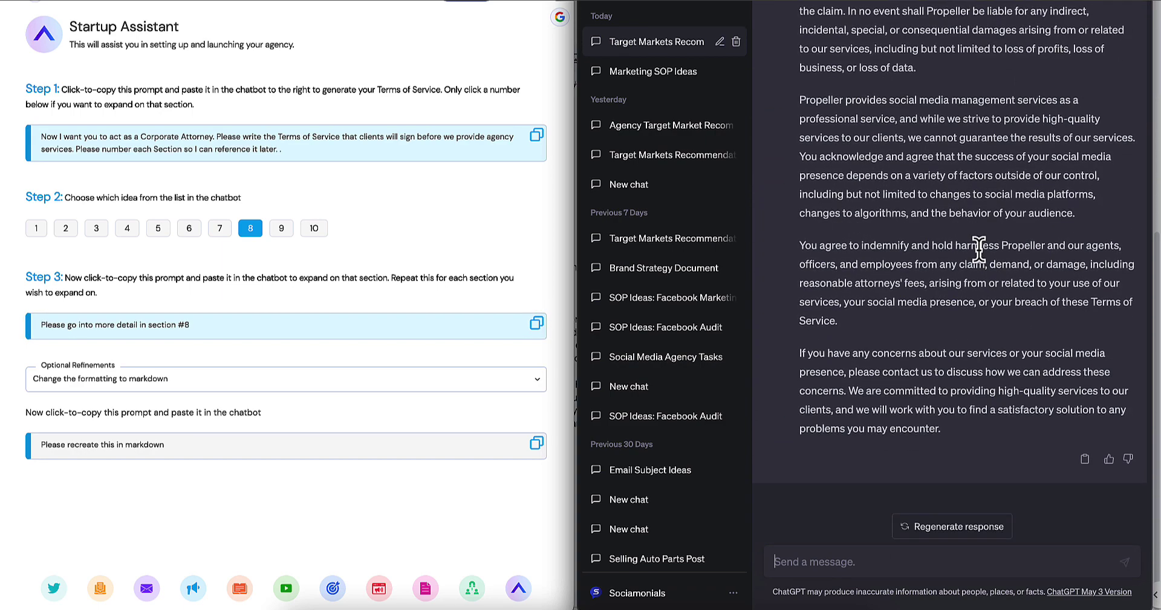
# Step: Compare the expanded Limitation of Liability section with the original Terms of Service in the chat
pyautogui.scroll(3, 980, 249)
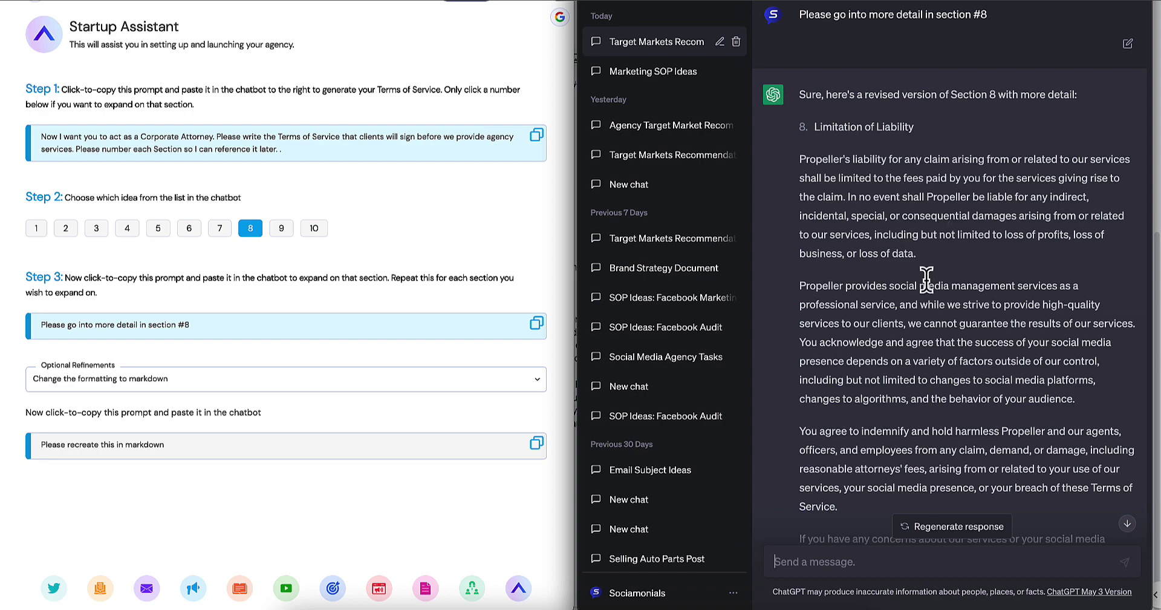
pyautogui.scroll(3, 942, 294)
pyautogui.scroll(10, 936, 397)
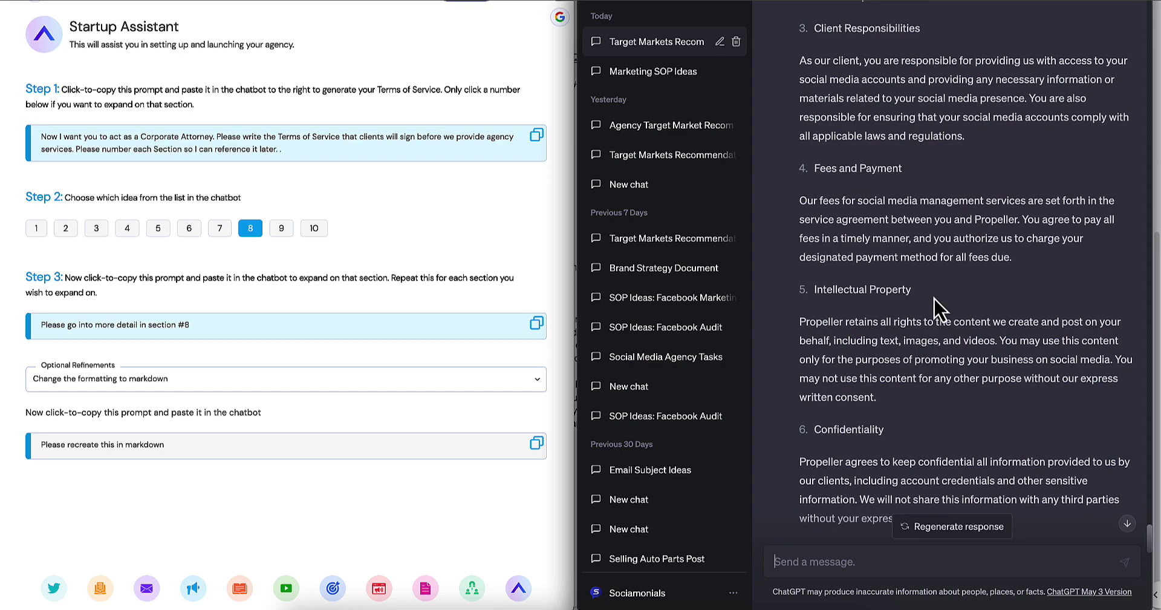
pyautogui.scroll(-5, 931, 301)
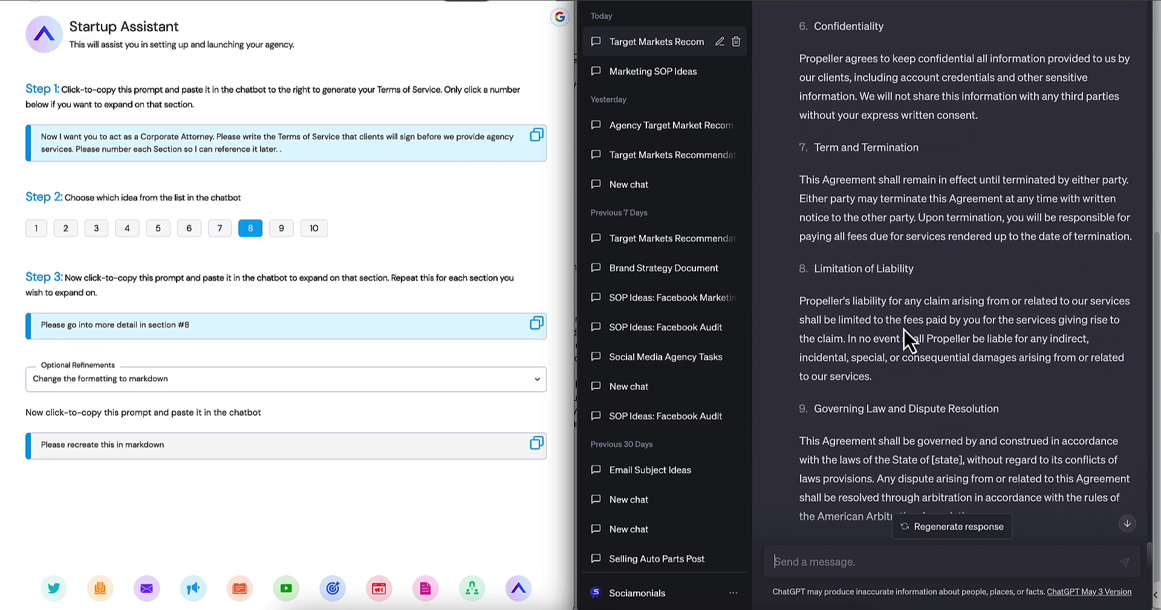
pyautogui.scroll(-5, 889, 327)
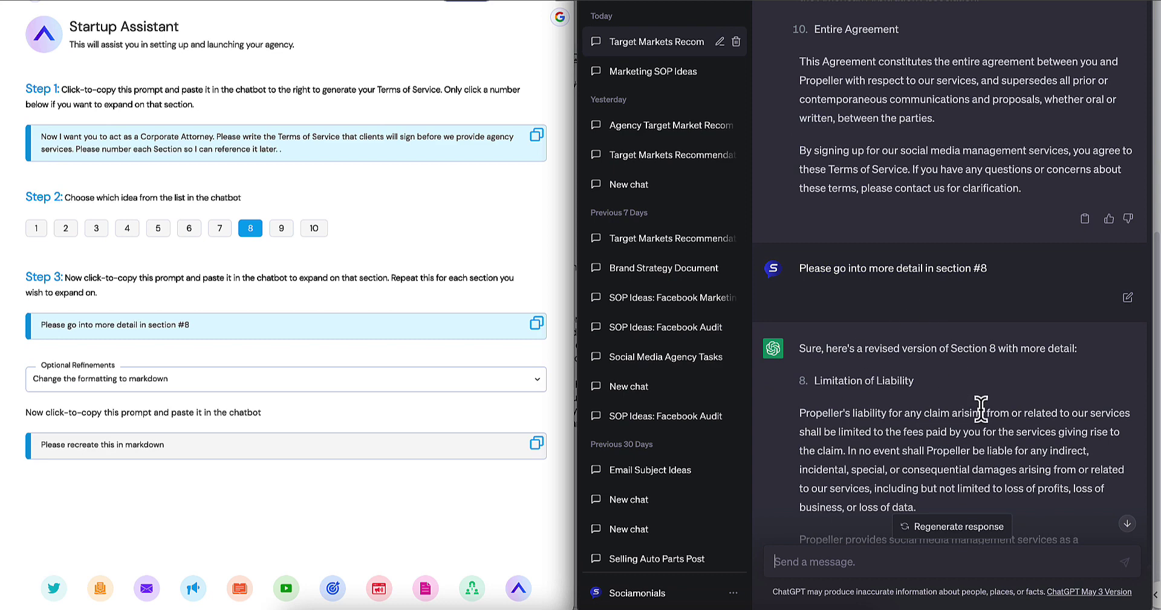
pyautogui.scroll(-6, 980, 405)
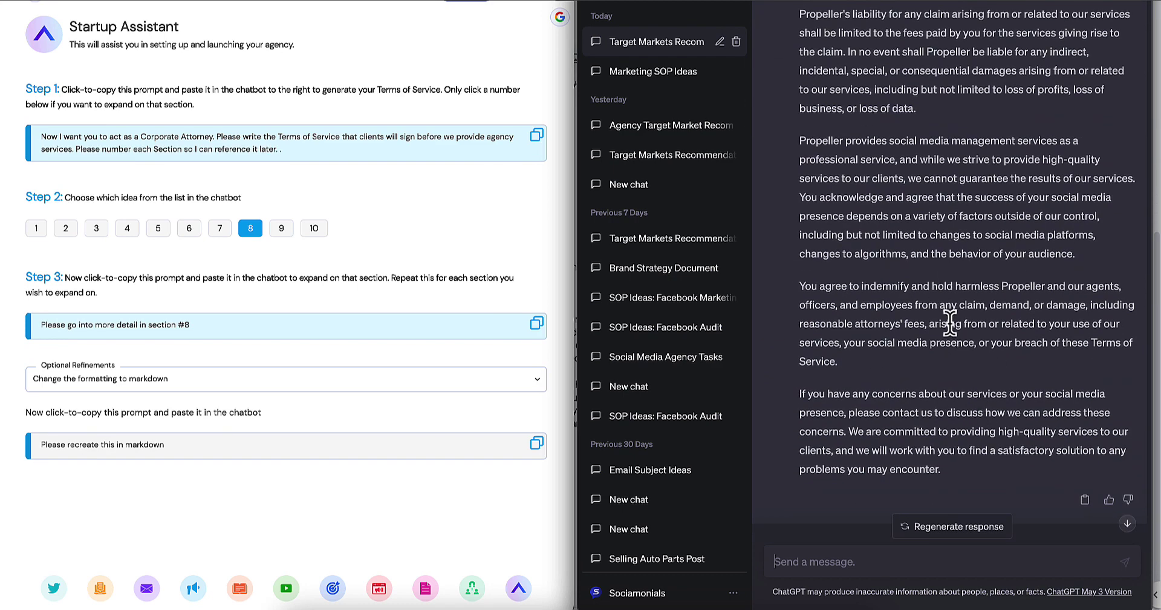
# Step: Start Step 7, Choose Your Company Entity Type, and enter the requirement "I will be withdrawing all of the profits from this company each fiscal year."
pyautogui.click(41, 6)
pyautogui.click(41, 6)
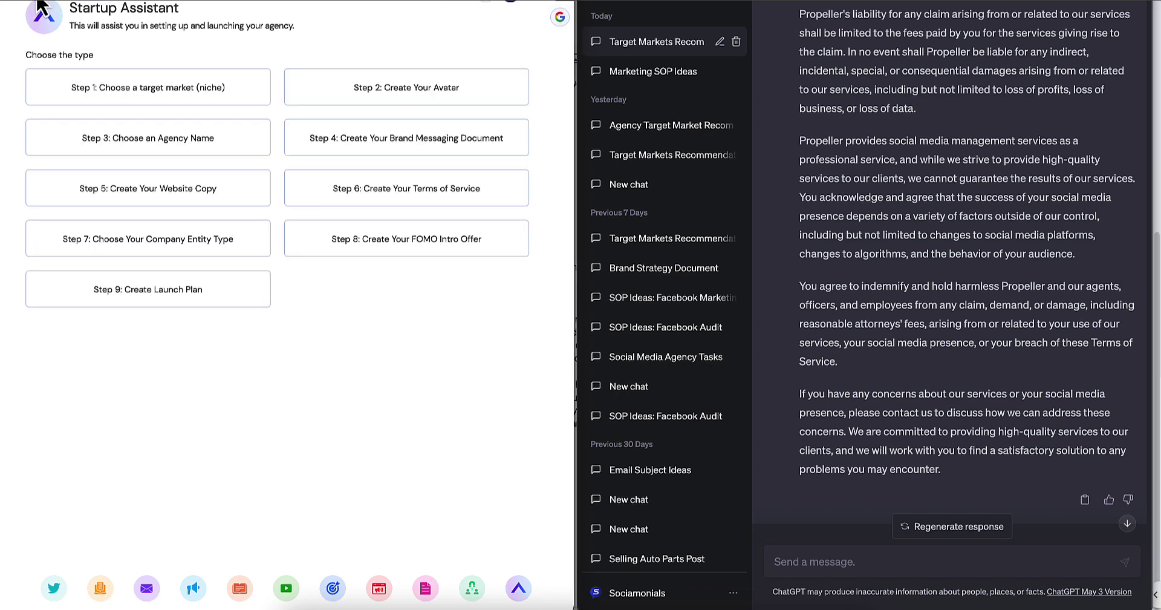
pyautogui.click(143, 253)
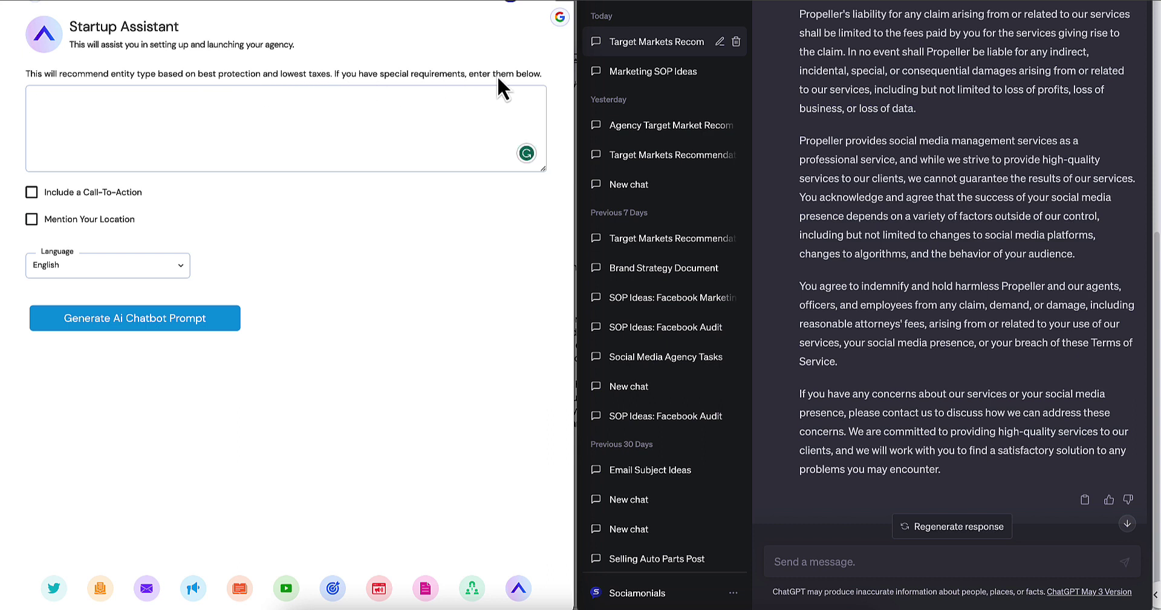
pyautogui.click(285, 117)
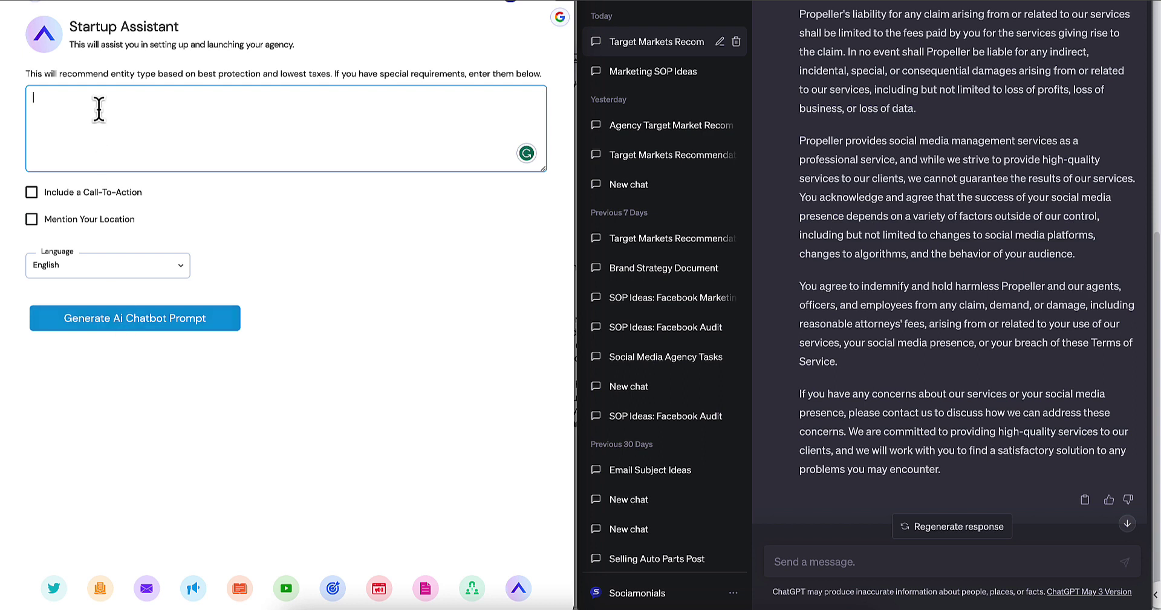
pyautogui.write('I will be withdrawing all of the profits from this compan')
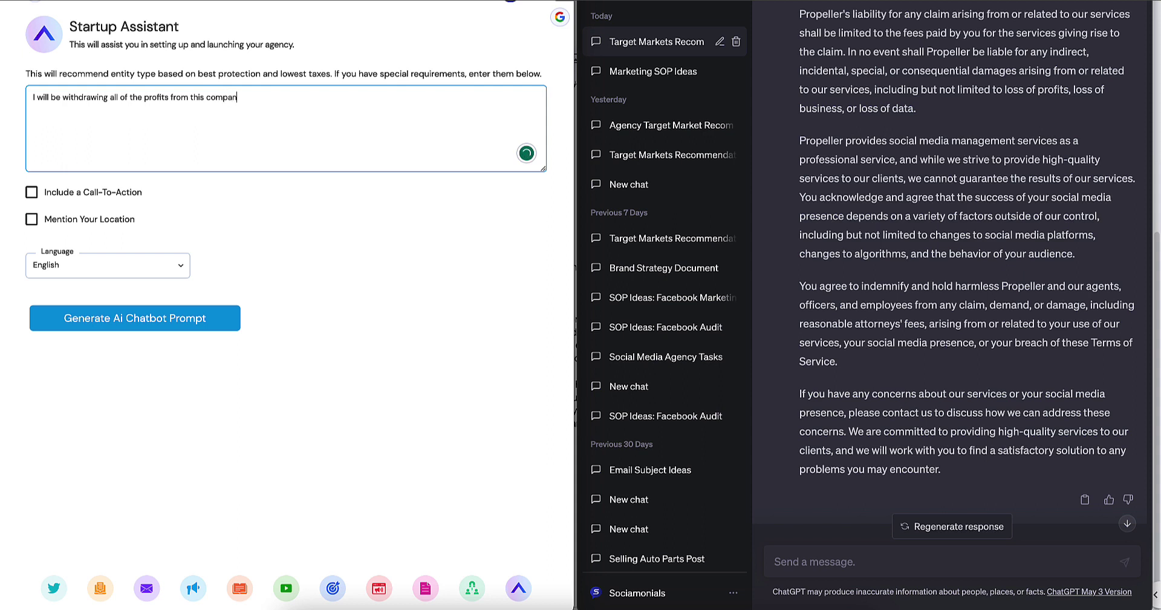
pyautogui.write('y each fiscal year.')
# Step: Generate the entity type prompt and send it to ChatGPT as the request for recommendations
pyautogui.click(147, 323)
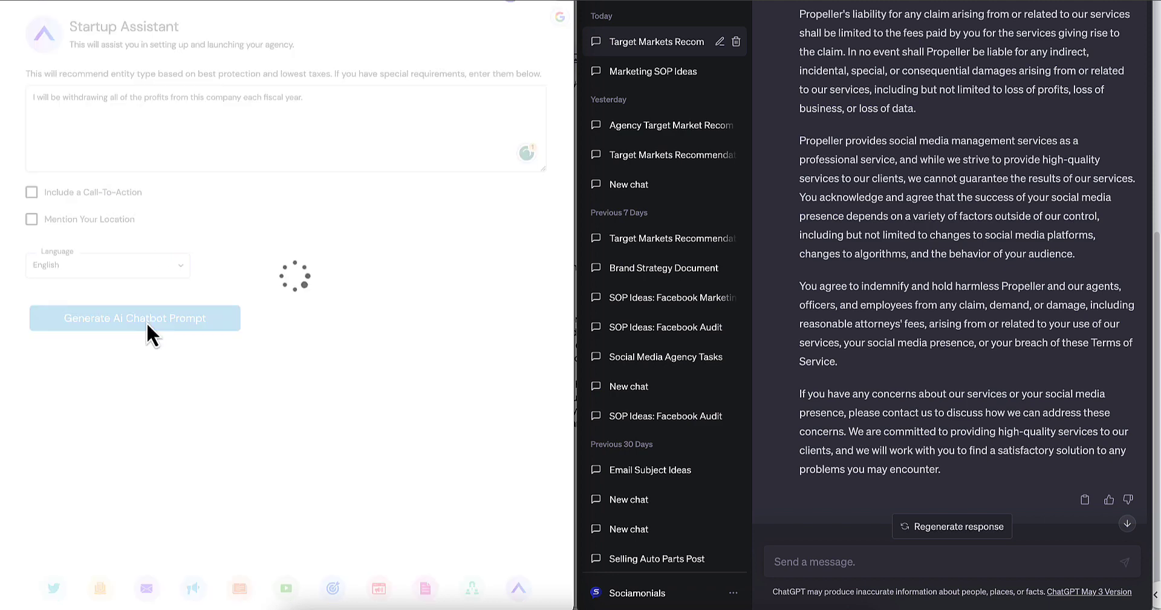
pyautogui.click(852, 553)
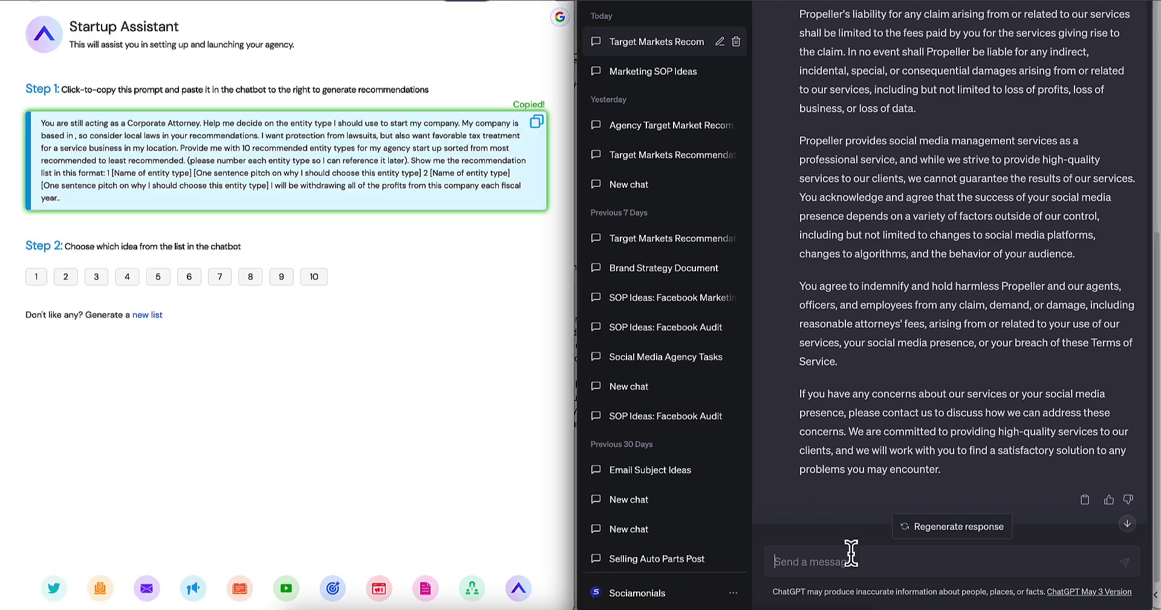
pyautogui.write('You are still acting as a Corporate Attorney. Help me decide on the entity type I should use to start my company. My company is based in , so consider local laws in your recommendations. I want protection from lawsuits, but also want favorable tax treatment for a service business in my location. Provide me with 10 recommended entity types for my agency start up sorted from most recommended to least recommended. (please number each entity type so I can reference it later). Show me the recommendation list in this format: 1 [Name of entity type] [One sentence pitch on why I should choose this entity type] 2 [Name of entity type] [One sentence pitch on why I should choose this entity type] I will be withdrawing all of the profits from this company each fiscal year..')
pyautogui.press('Return')
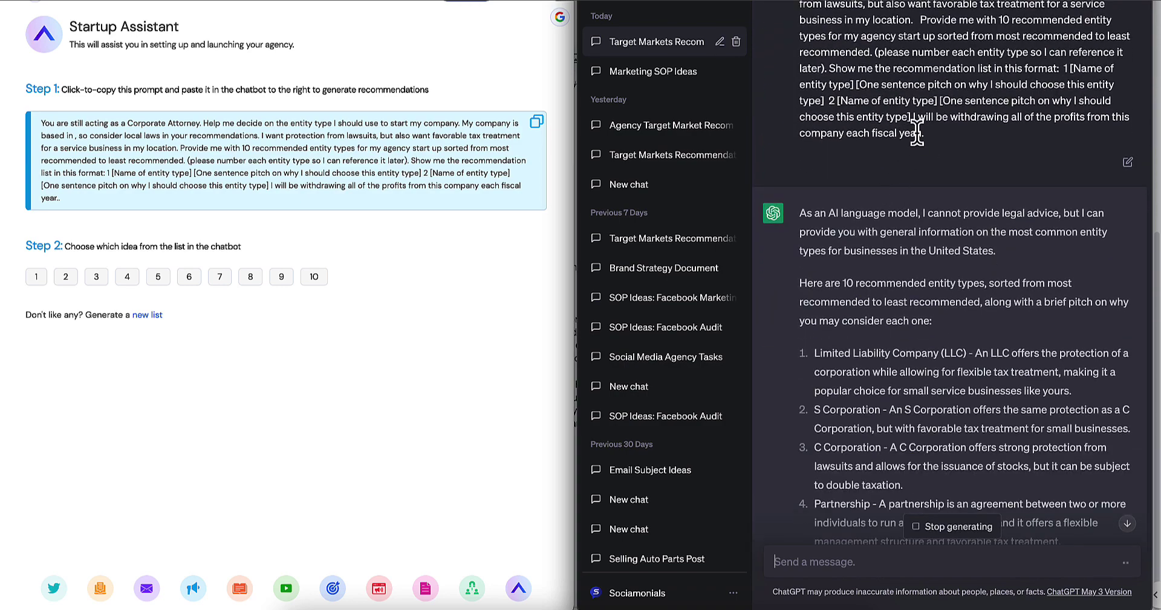
# Step: Read through the list of recommended company entity types in ChatGPT's reply
pyautogui.scroll(-5, 907, 121)
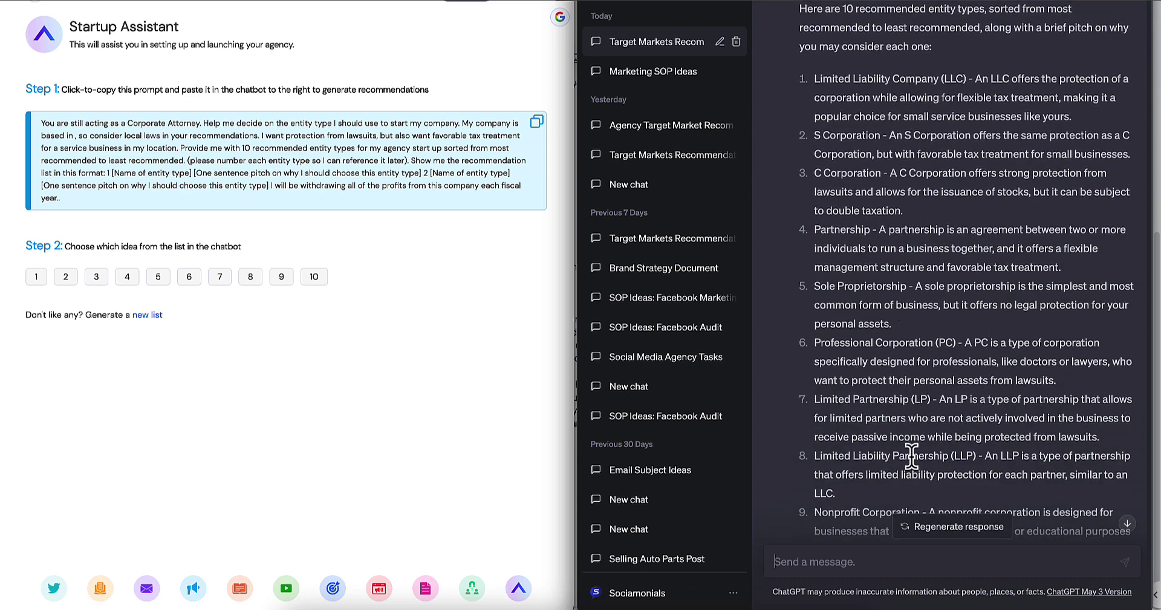
pyautogui.scroll(-2, 919, 404)
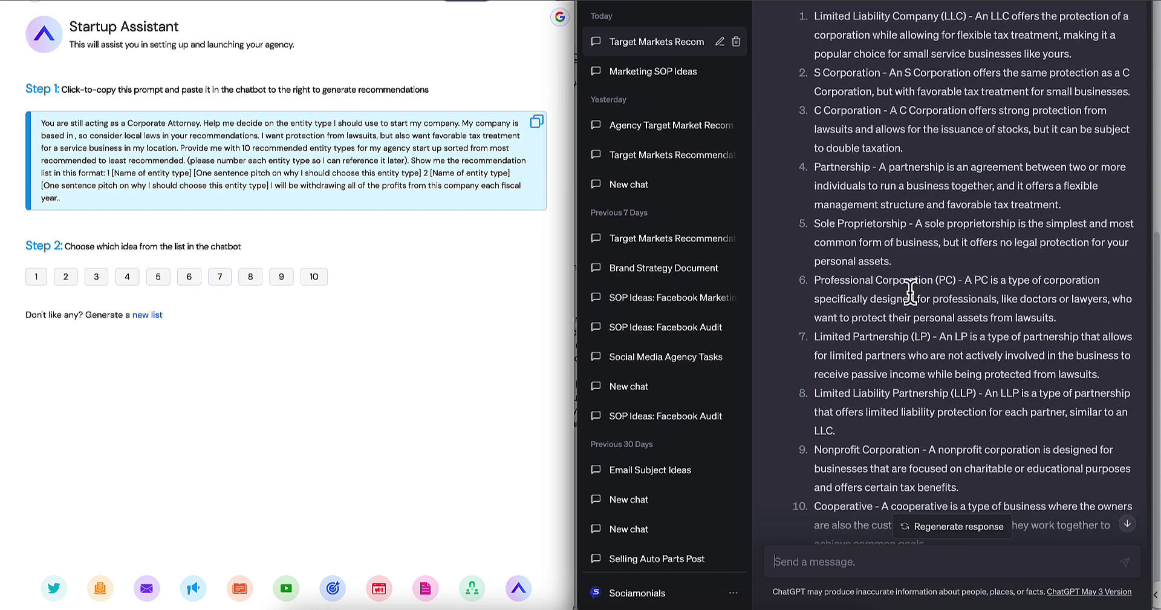
pyautogui.scroll(-1, 914, 306)
pyautogui.scroll(5, 914, 300)
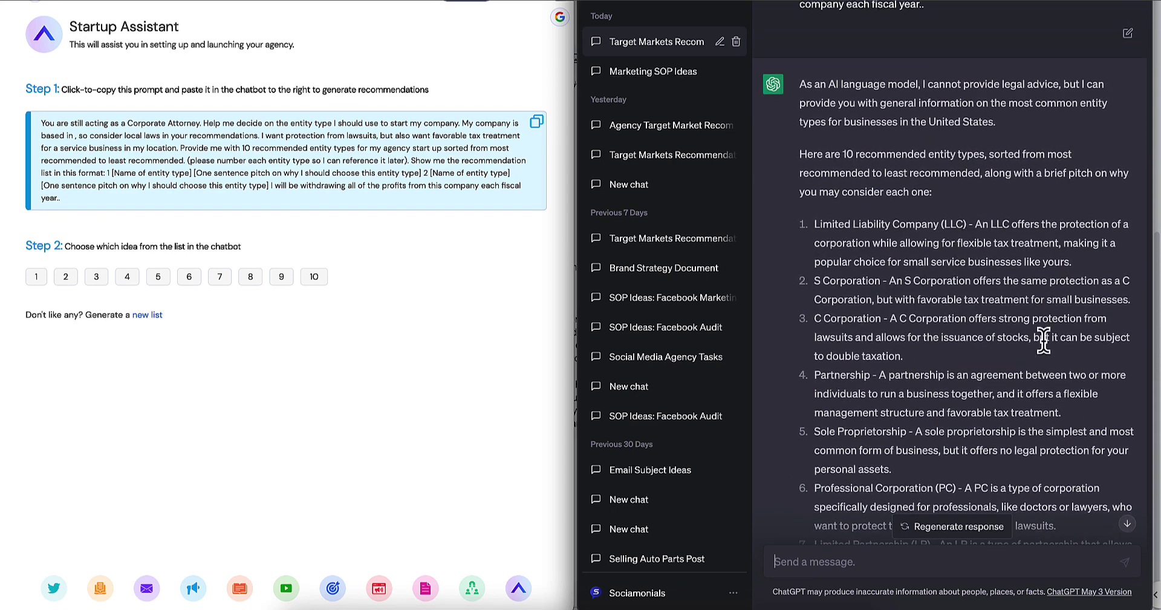
pyautogui.scroll(-4, 932, 366)
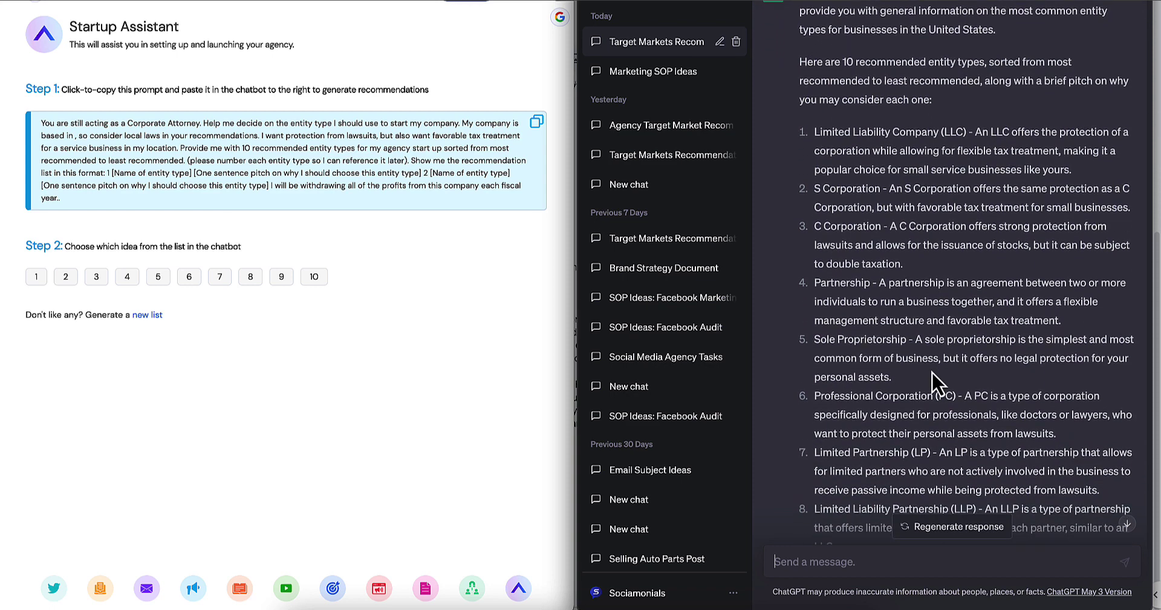
pyautogui.scroll(-1, 932, 371)
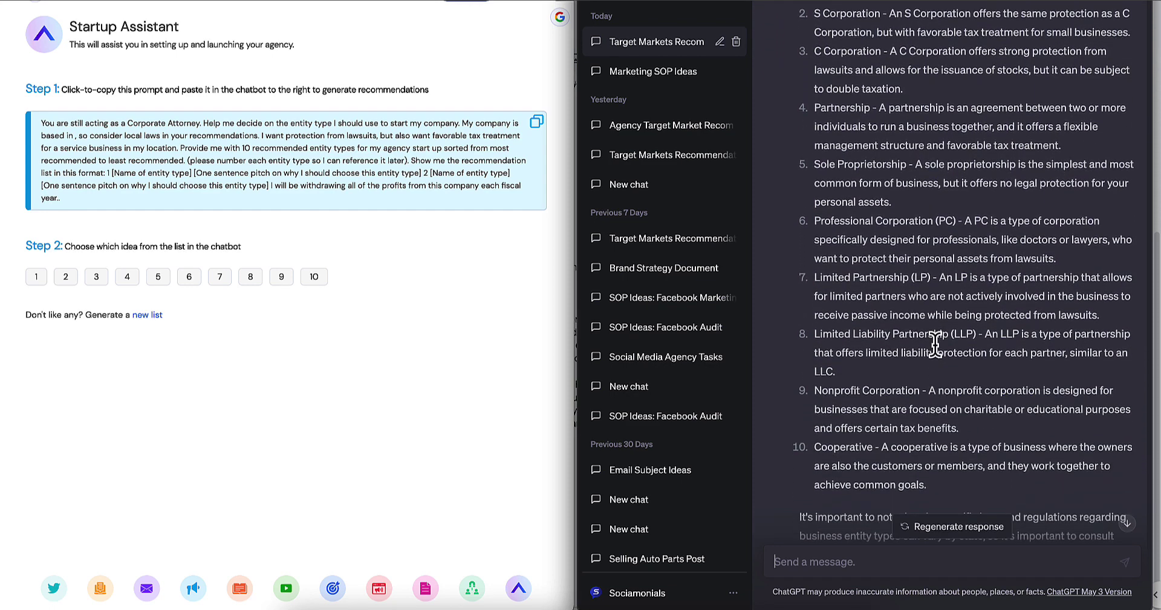
pyautogui.scroll(1, 929, 314)
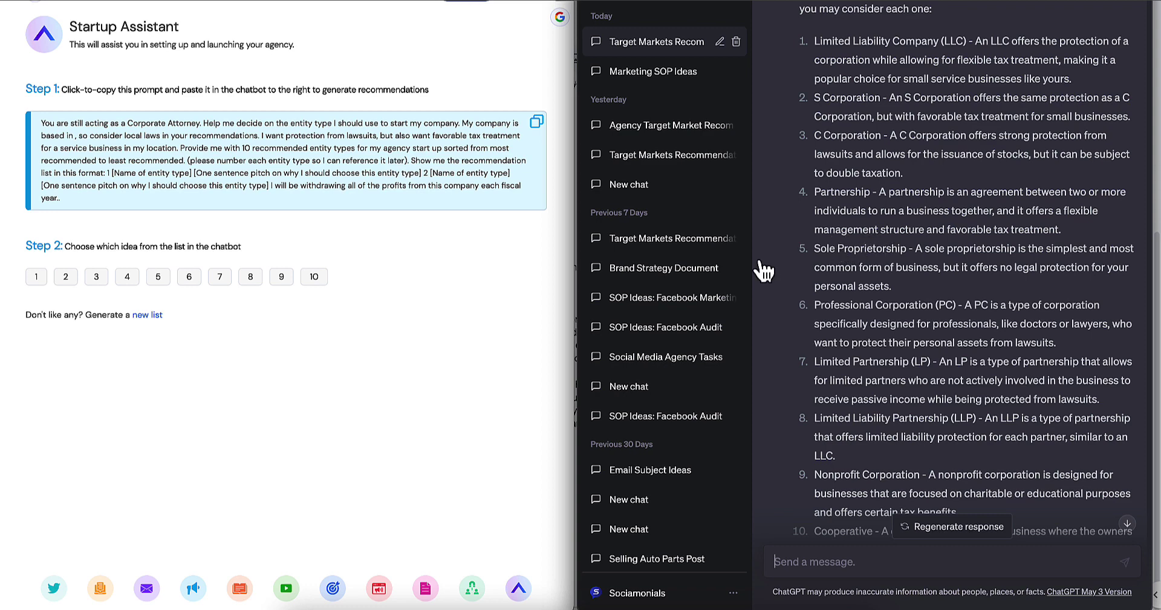
# Step: Choose entity type 5, send ChatGPT the resulting prompt for complete formation instructions and view its reply
pyautogui.click(159, 277)
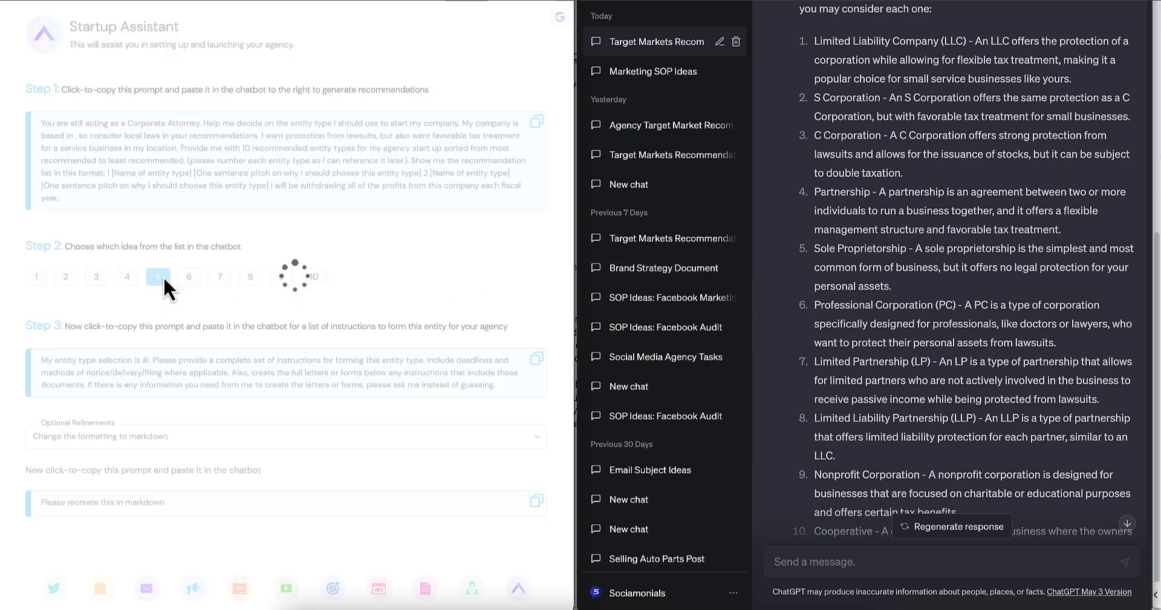
pyautogui.click(812, 562)
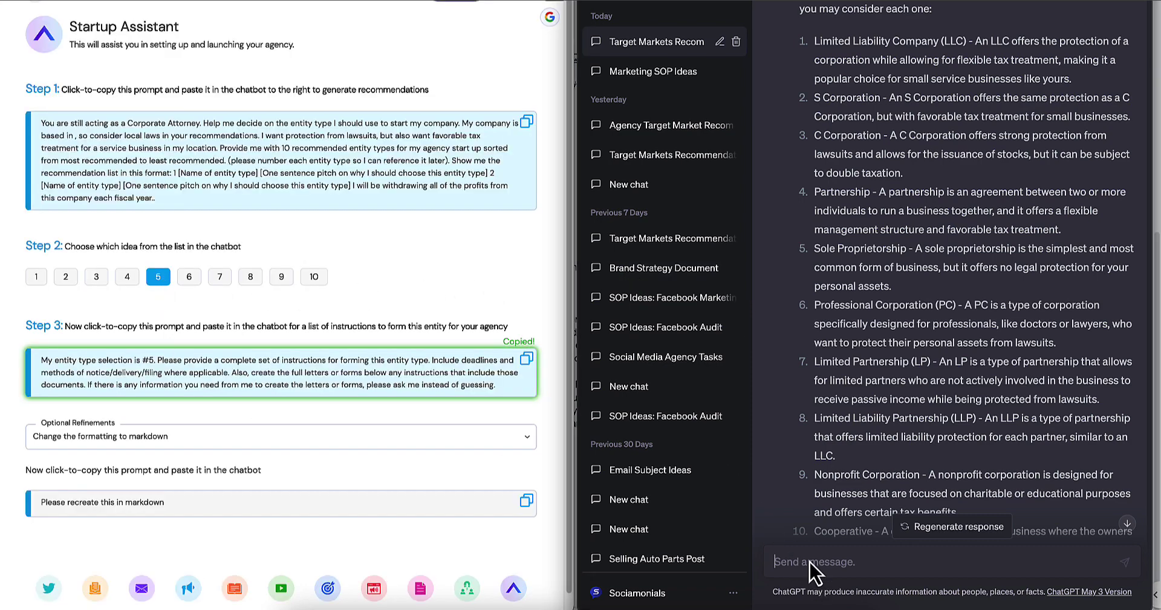
pyautogui.write('My entity type selection is #5. Please provide a complete set of instructions for forming this entity type. Include deadlines and methods of notice/delivery/filing where applicable. Also, create the full letters or forms below any instructions that include those documents. If there is any information you need from me to create the letters or forms, please ask me instead of guessing.')
pyautogui.press('Return')
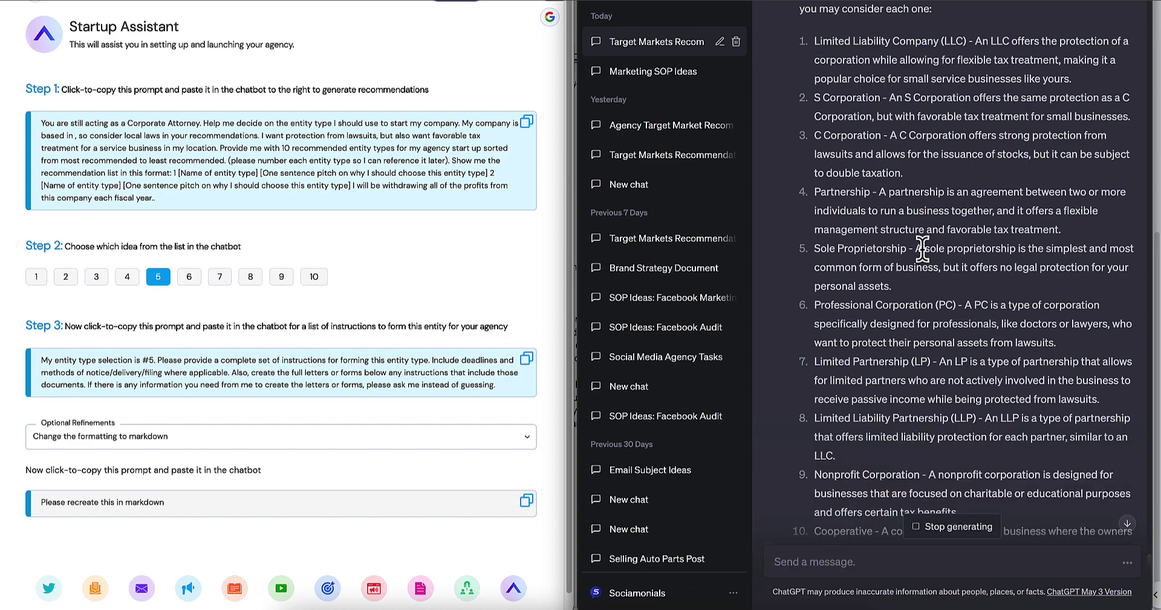
pyautogui.scroll(-10, 922, 253)
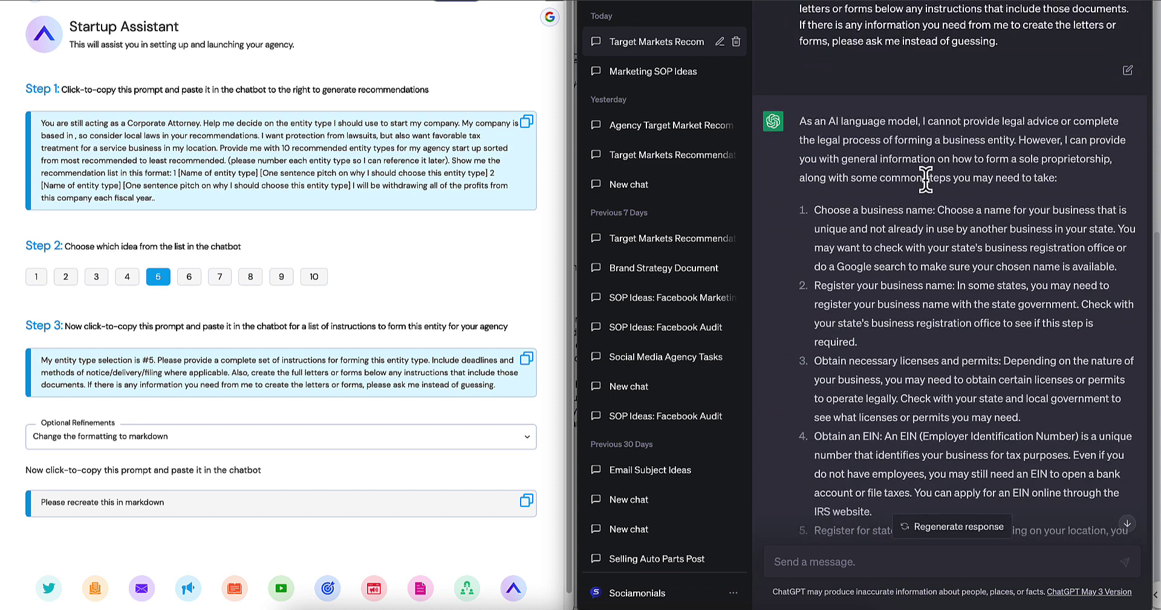
# Step: Read through ChatGPT's instructions for forming a sole proprietorship down to the end of the reply
pyautogui.scroll(-1, 927, 179)
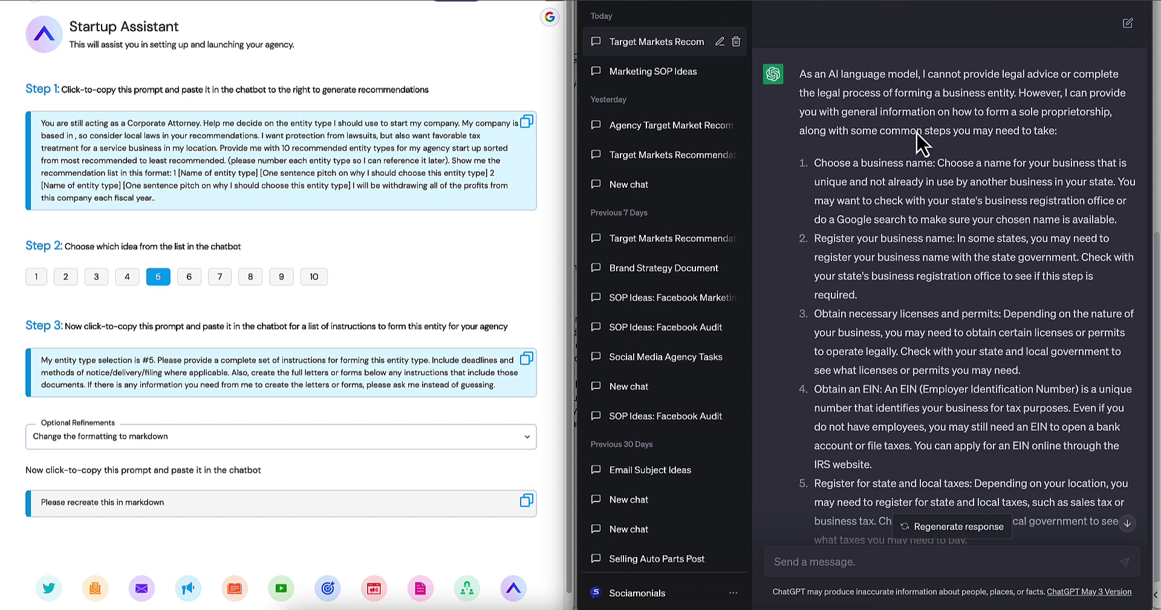
pyautogui.scroll(-1, 849, 269)
pyautogui.scroll(-3, 848, 272)
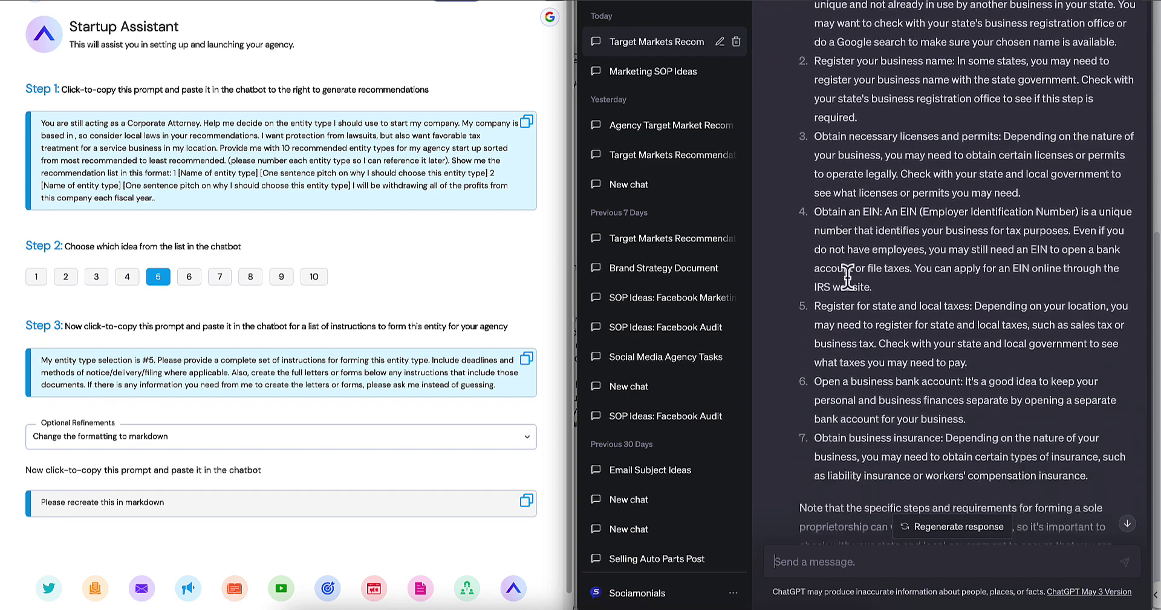
pyautogui.scroll(-2, 972, 371)
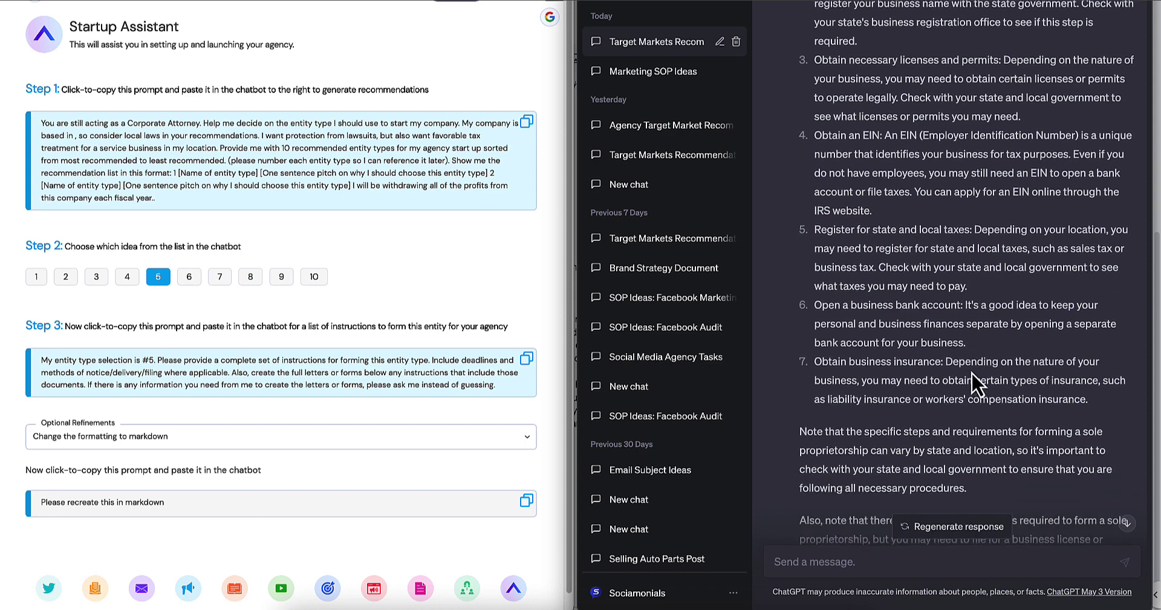
pyautogui.scroll(-2, 970, 374)
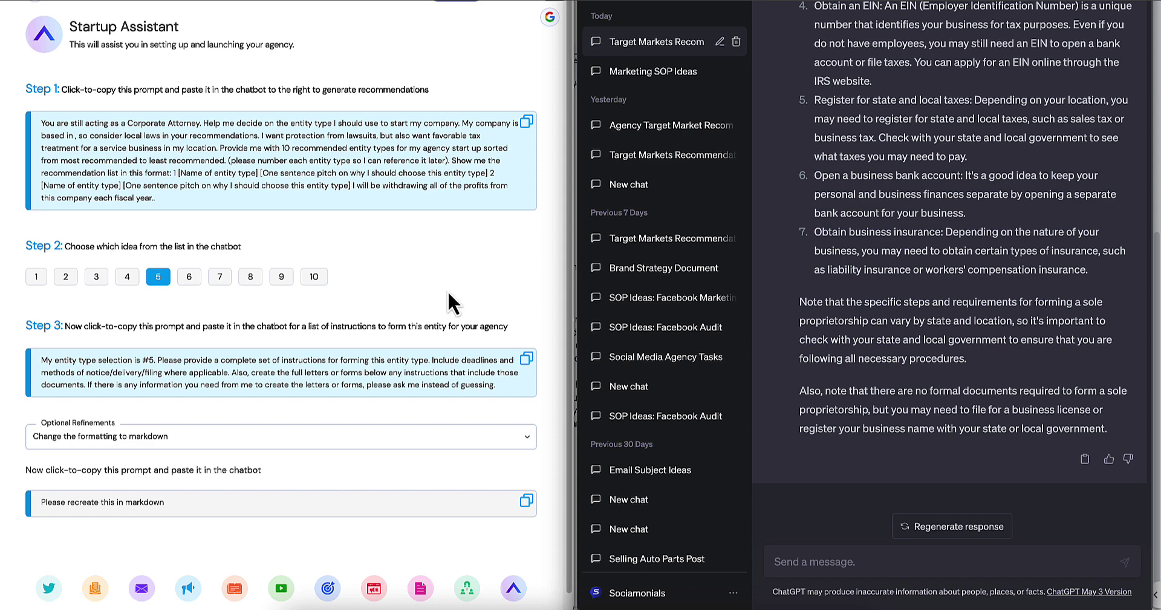
# Step: Start Step 8, Create Your FOMO Intro Offer, generate its prompt without special requirements and send it to ChatGPT
pyautogui.click(28, 6)
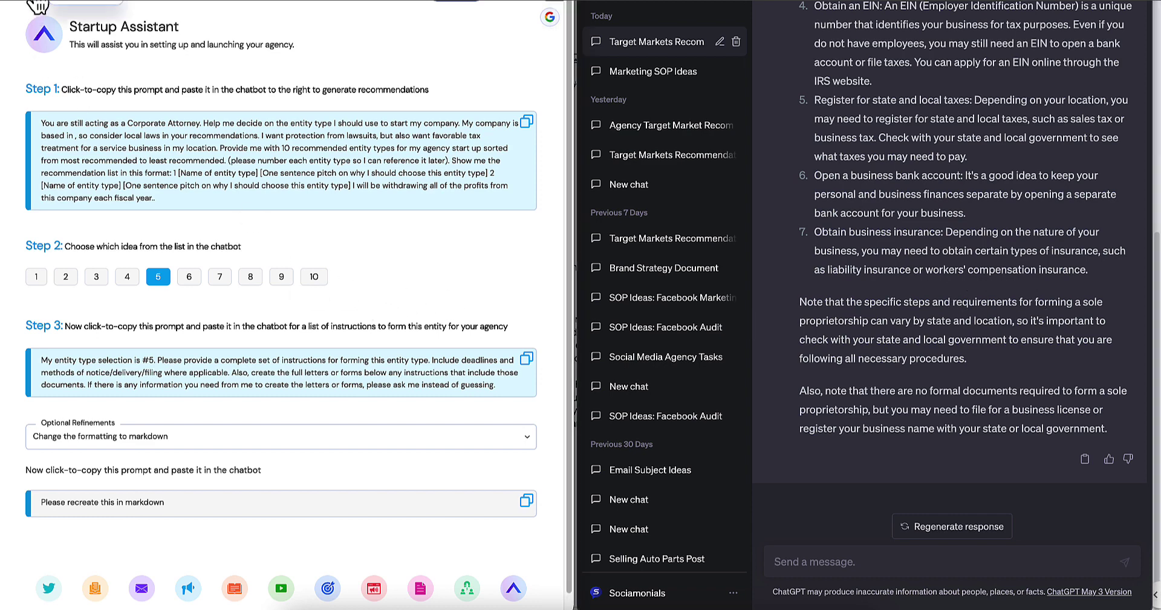
pyautogui.click(29, 6)
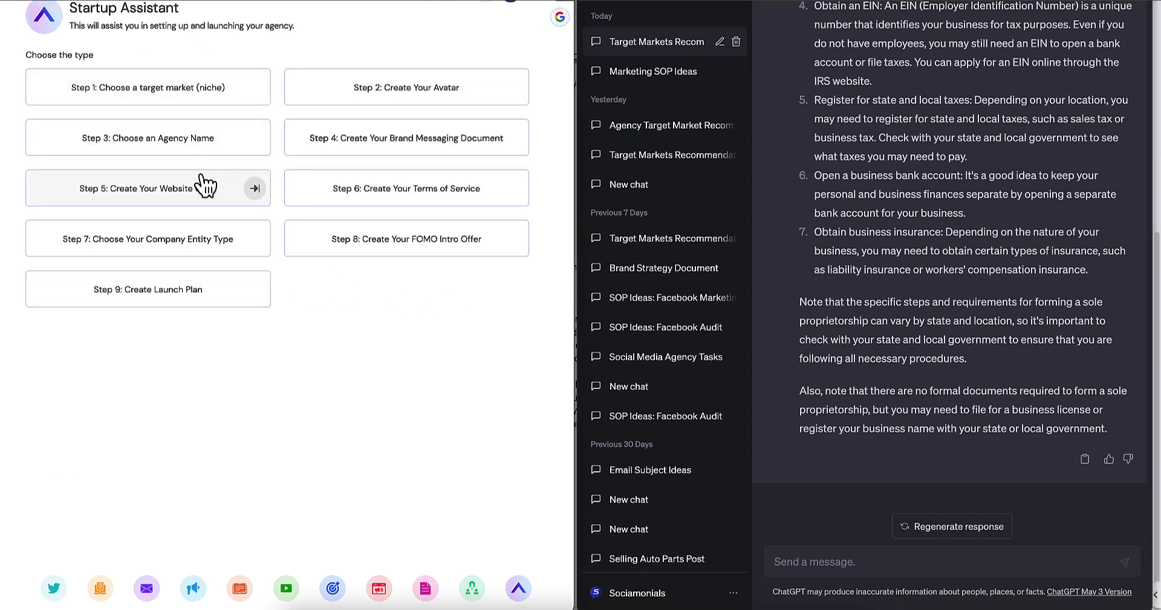
pyautogui.click(390, 242)
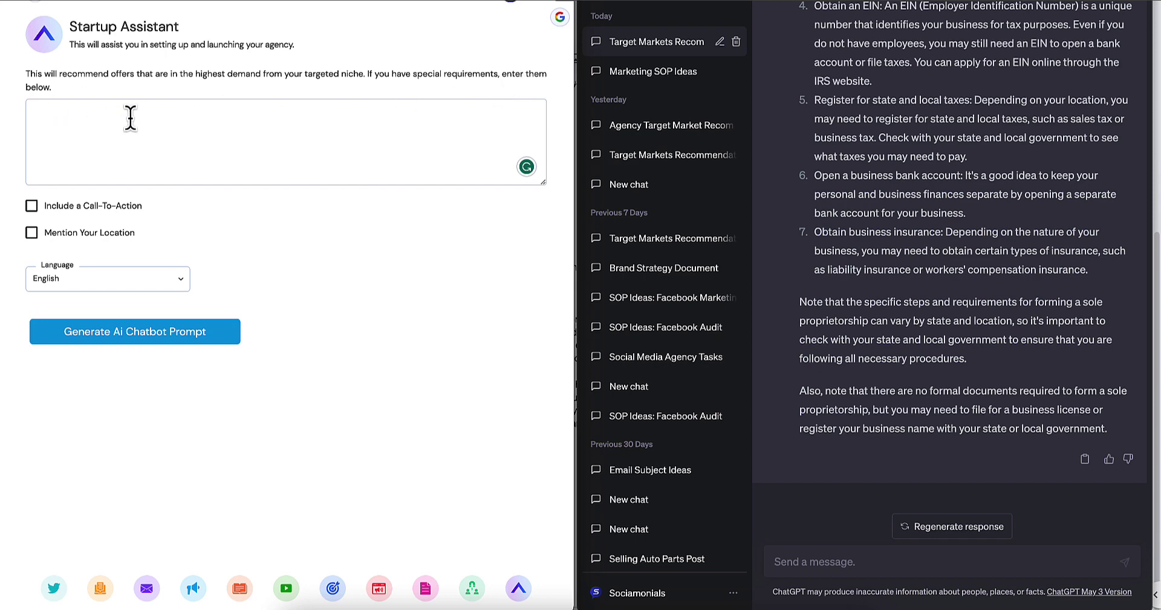
pyautogui.click(141, 328)
pyautogui.click(840, 561)
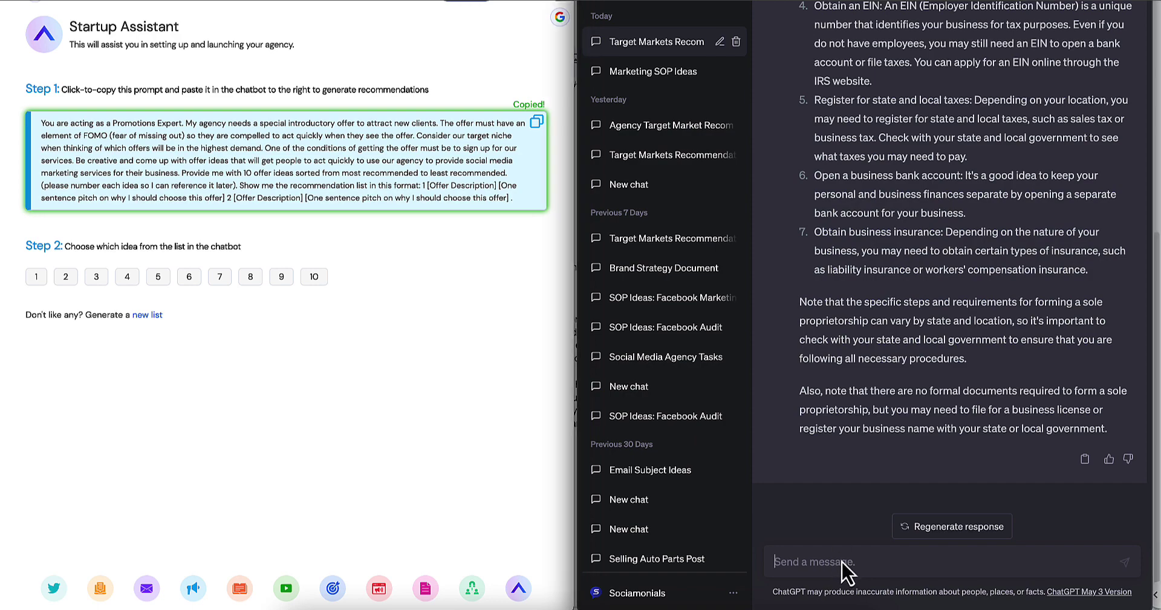
pyautogui.hotkey('ctrl', 'v')
pyautogui.press('Return')
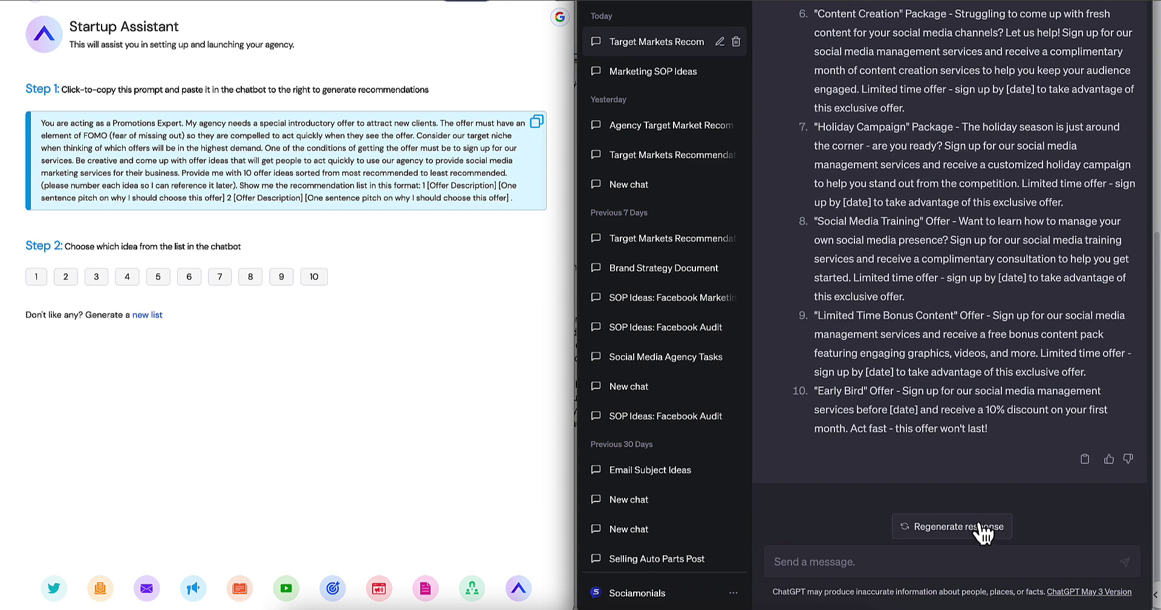
# Step: Review the suggested offers, choose offer 5 and send ChatGPT the prompt for a social media post, blog post, email, popup and Facebook Ad
pyautogui.scroll(15, 996, 257)
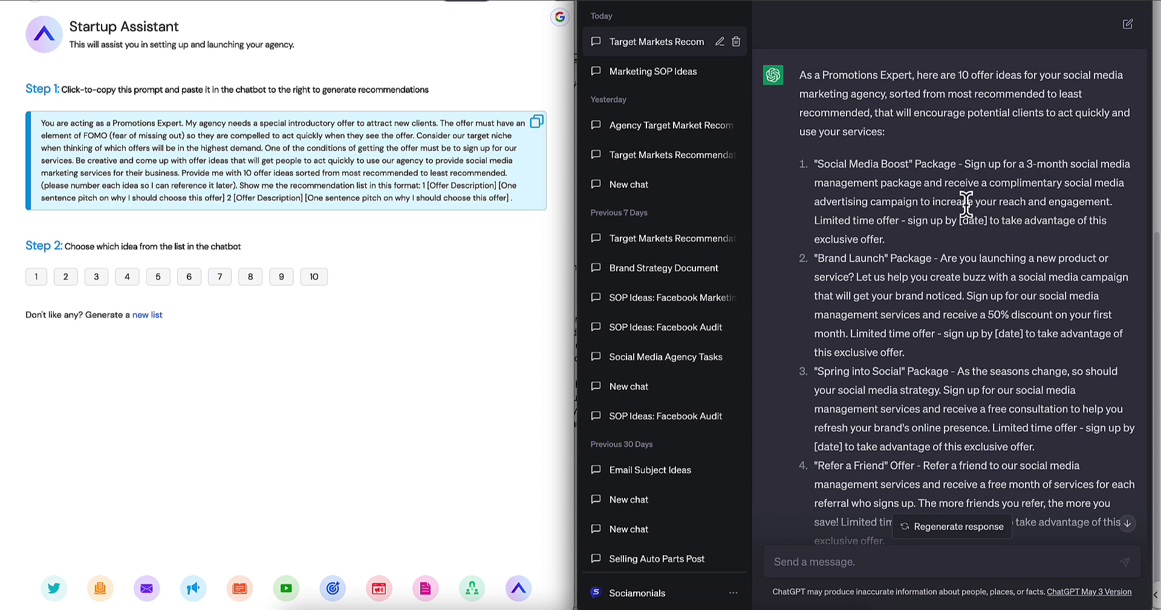
pyautogui.scroll(-1, 998, 208)
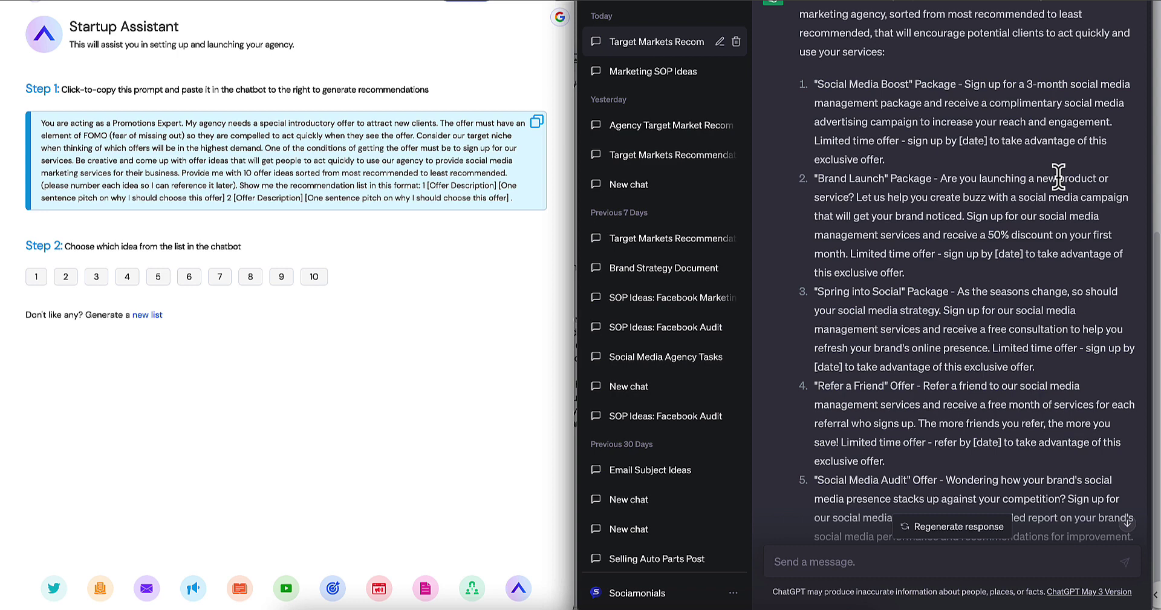
pyautogui.scroll(-2, 1059, 175)
pyautogui.scroll(-3, 1057, 178)
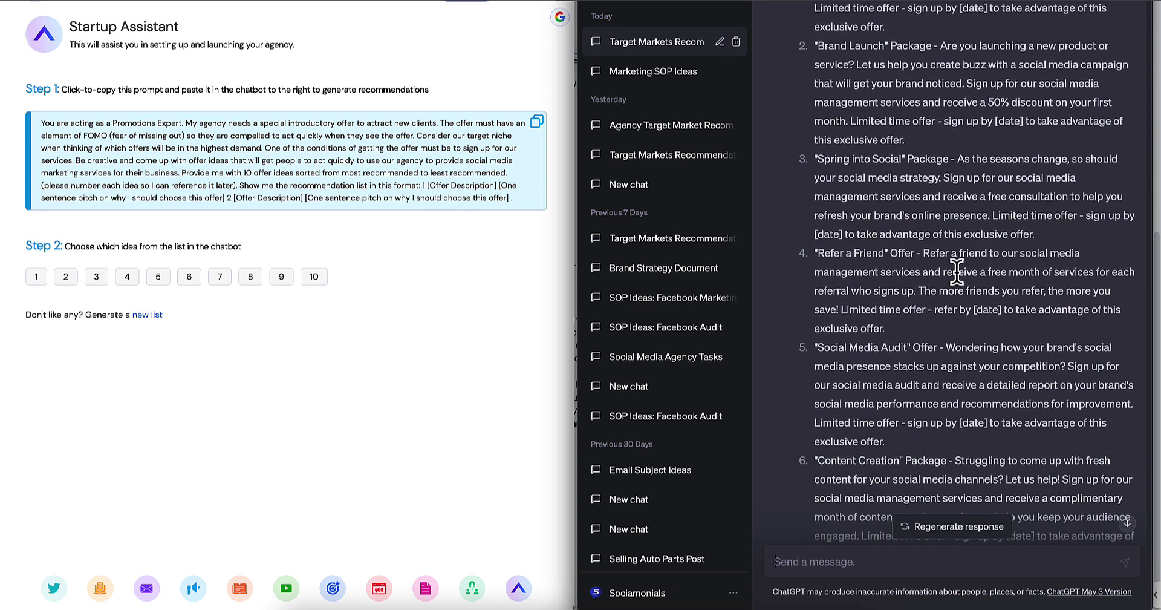
pyautogui.scroll(-4, 875, 239)
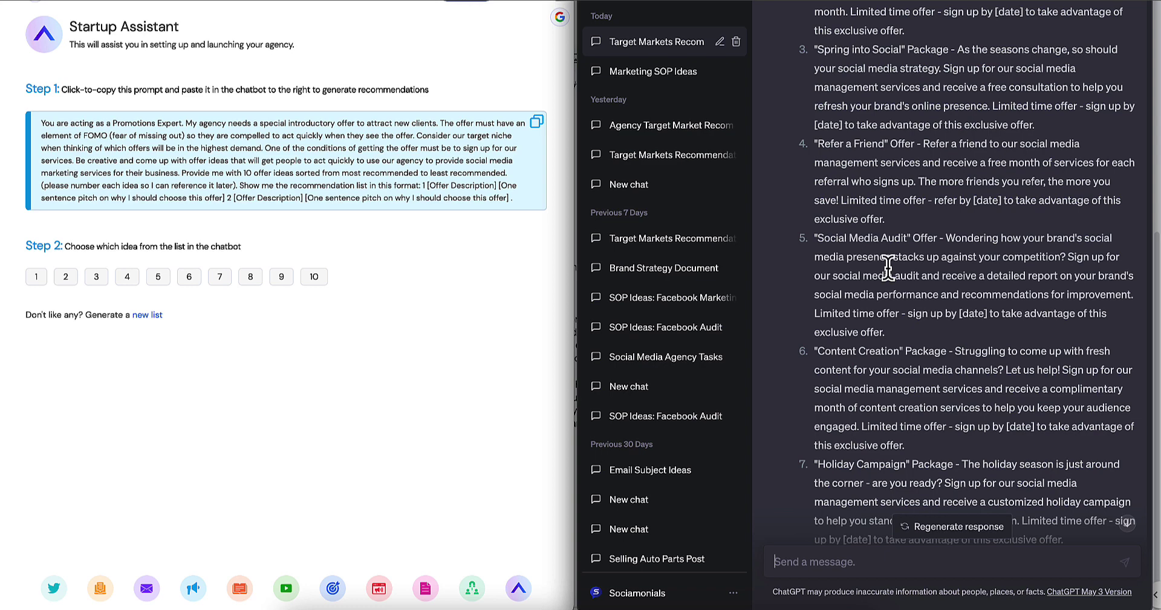
pyautogui.click(163, 280)
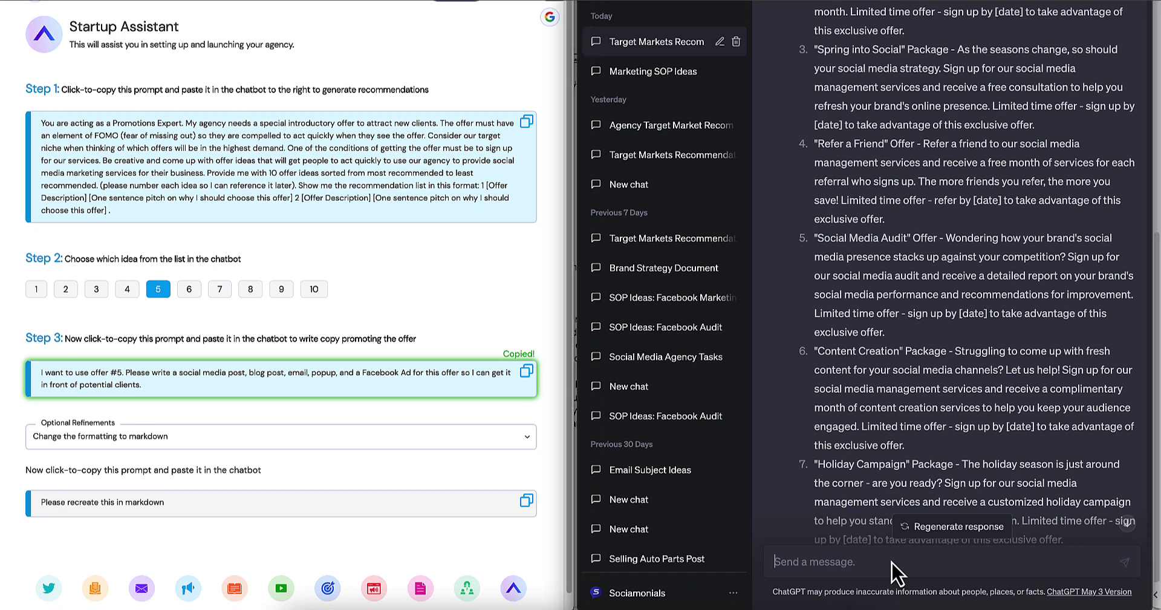
pyautogui.write('I want to use offer #5. Please write a social media post, blog post, email, popup, and a Facebook Ad for this offer so I can get it in front of potential clients.')
pyautogui.press('Return')
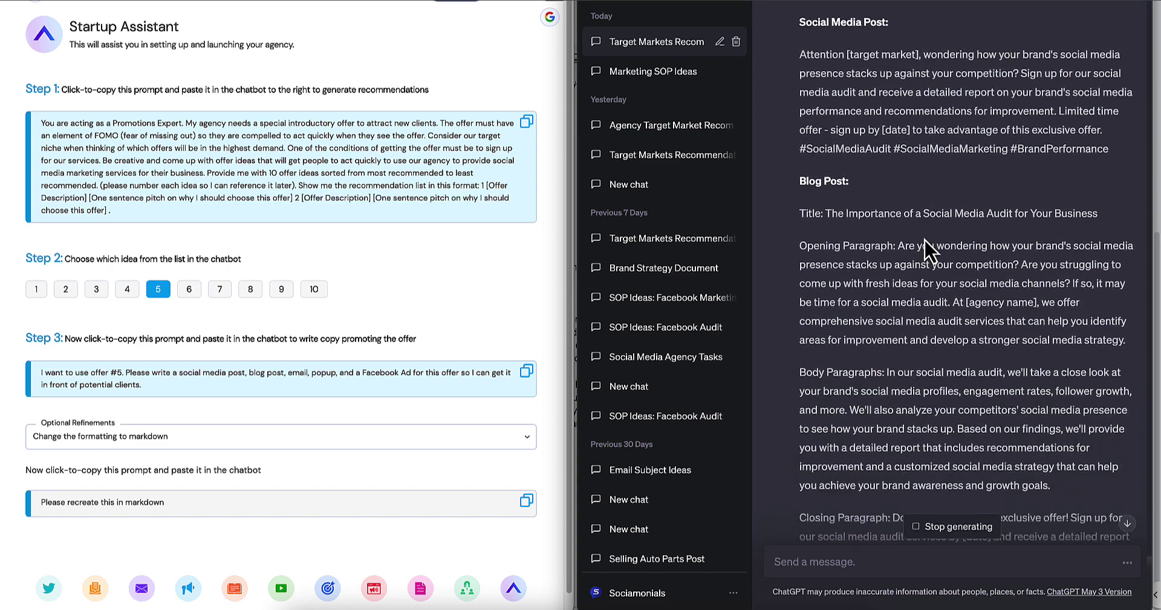
# Step: Read through the blog post, email, popup and Facebook Ad copy in ChatGPT's reply
pyautogui.scroll(-5, 892, 354)
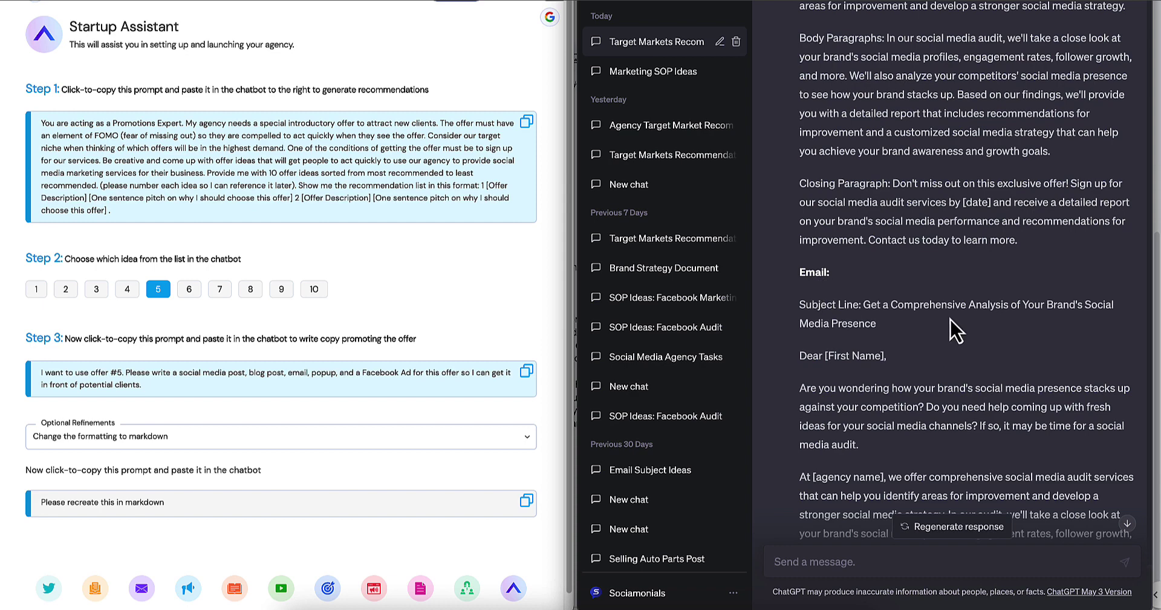
pyautogui.scroll(-3, 947, 321)
pyautogui.scroll(-7, 945, 287)
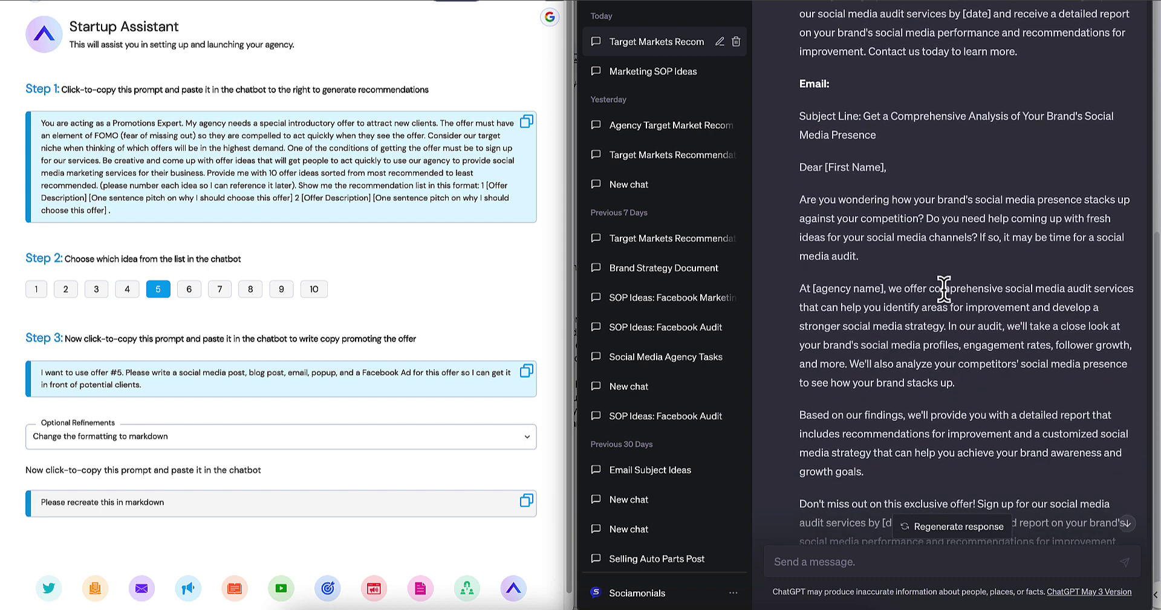
pyautogui.scroll(-2, 943, 294)
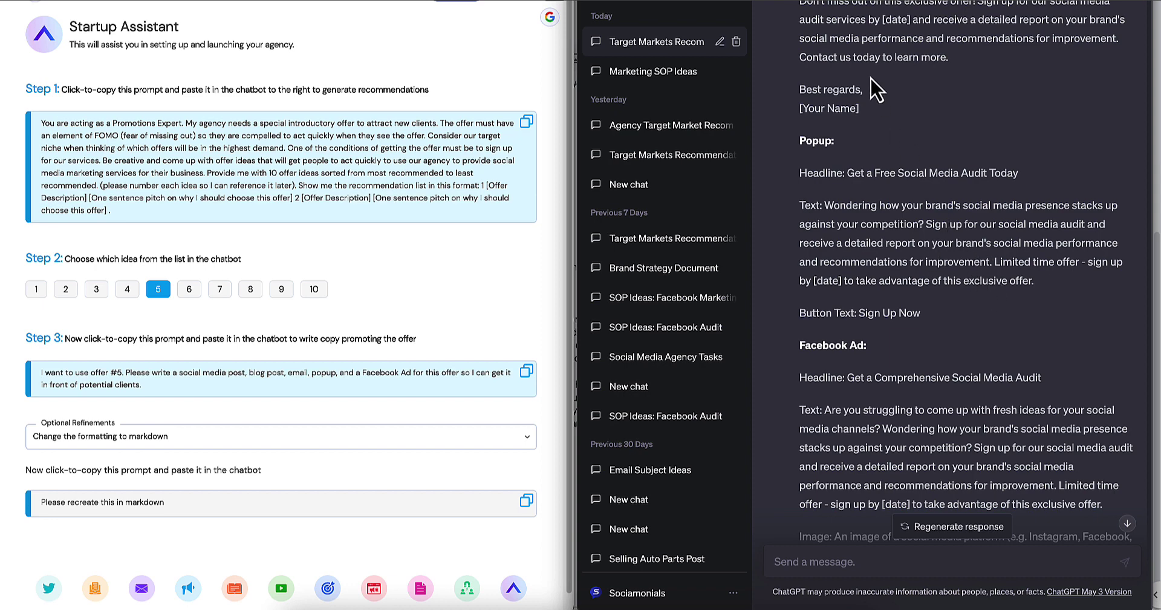
pyautogui.scroll(-2, 871, 84)
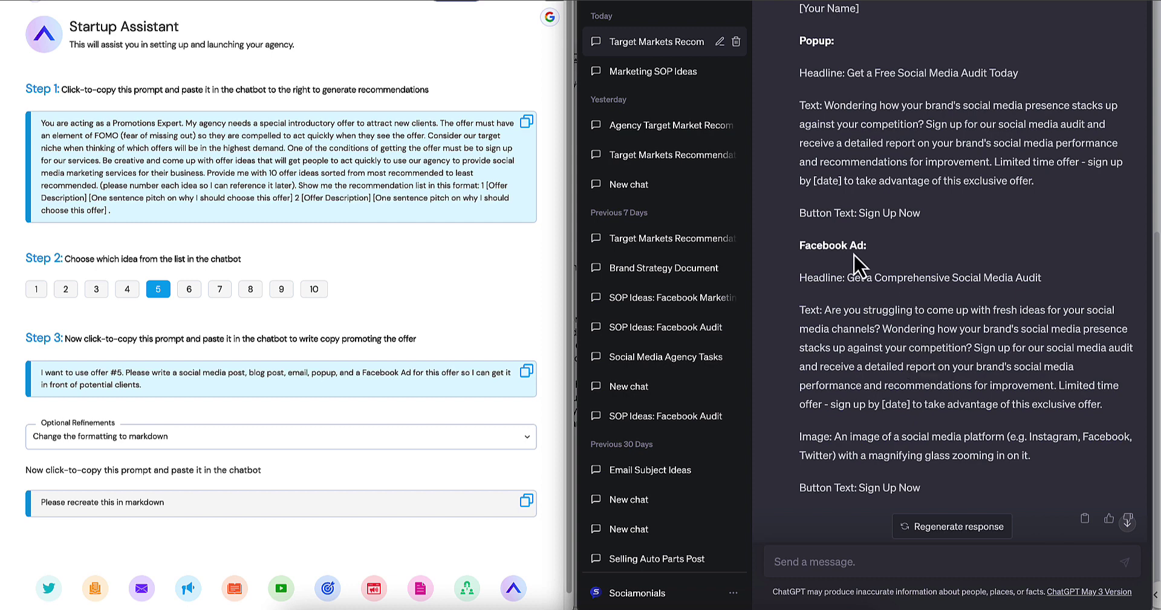
pyautogui.scroll(3, 883, 363)
pyautogui.scroll(-1, 920, 291)
pyautogui.scroll(-3, 918, 381)
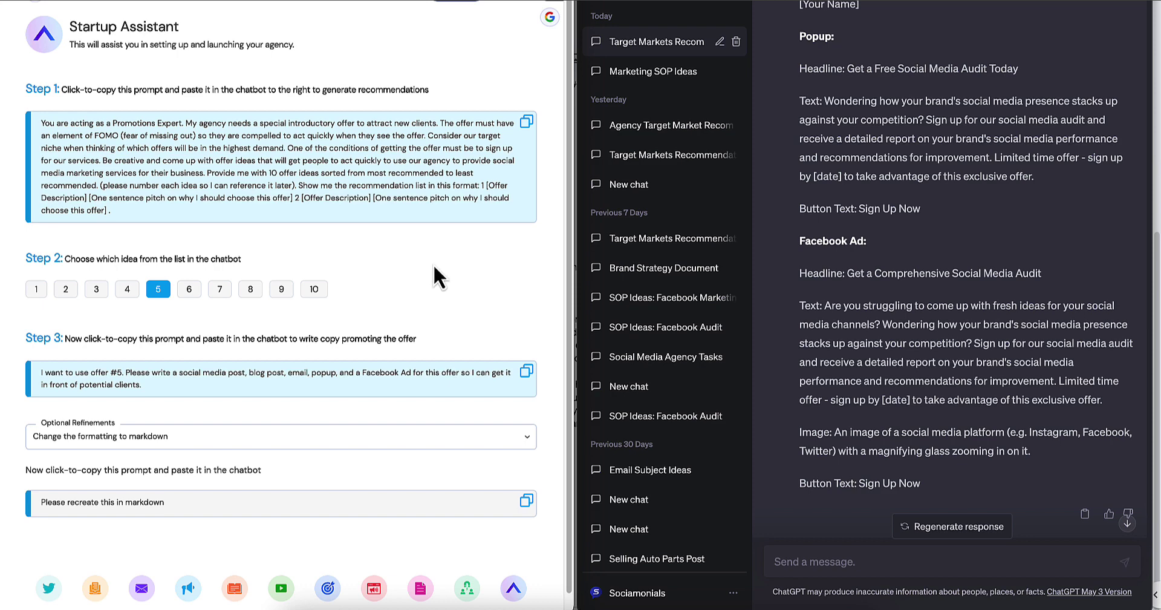
# Step: Start Step 9, Create Launch Plan, enter a budget of 2000 and generate the chatbot prompt
pyautogui.click(38, 5)
pyautogui.click(38, 5)
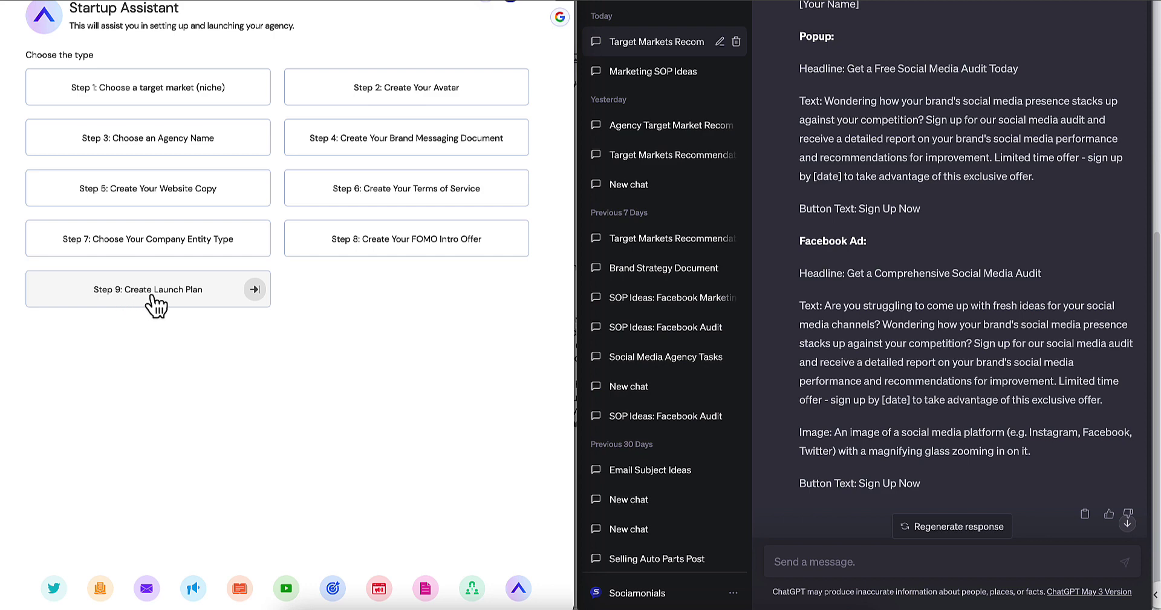
pyautogui.click(175, 297)
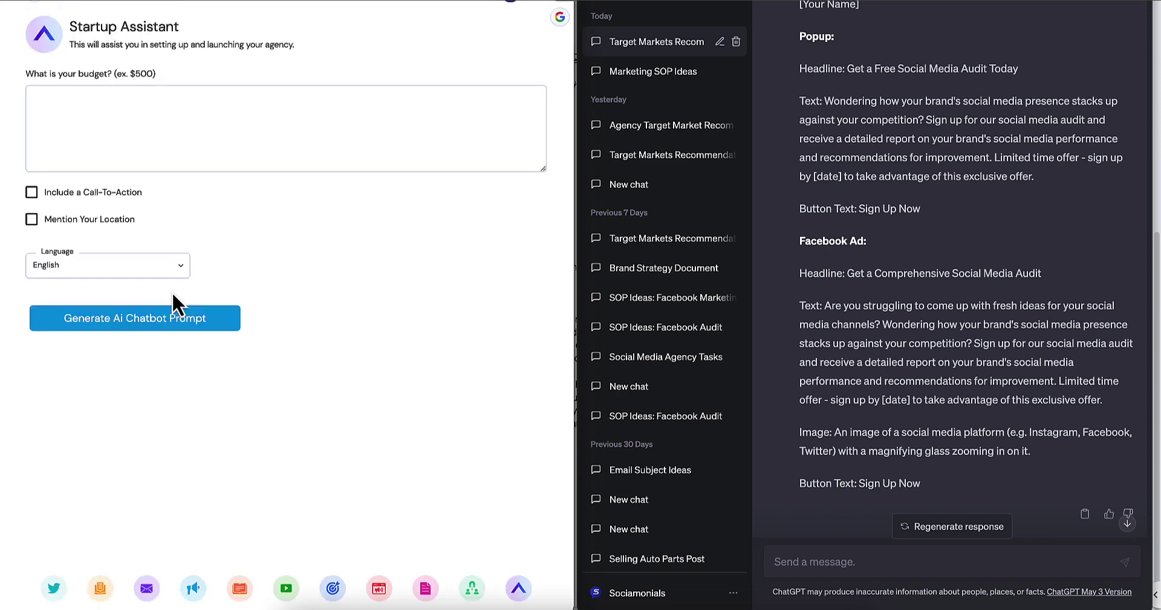
pyautogui.click(111, 118)
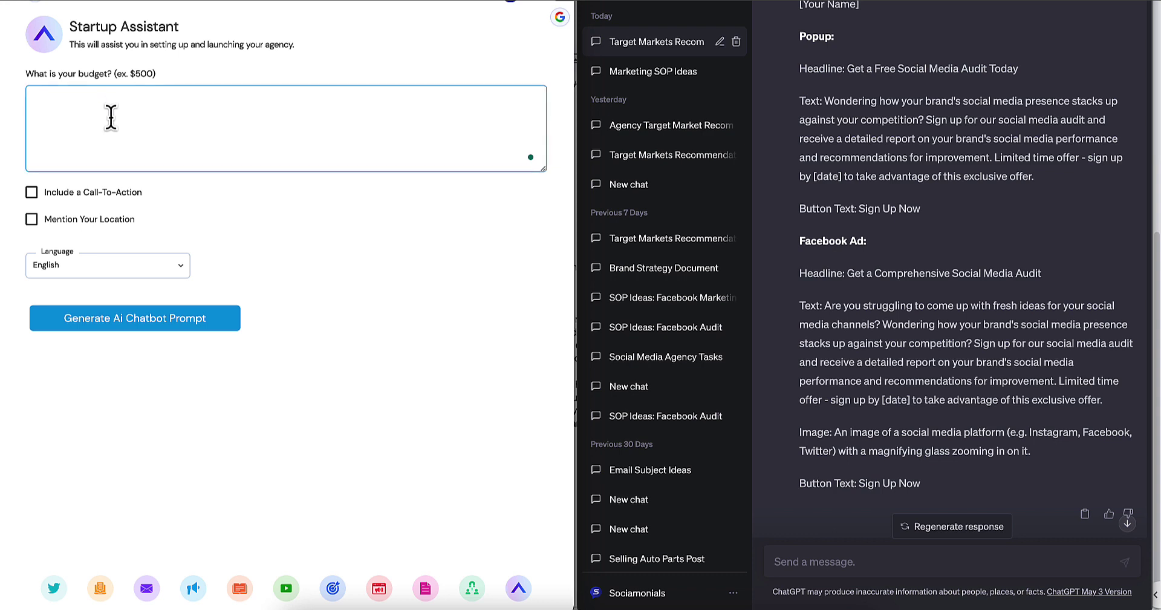
pyautogui.write('2000')
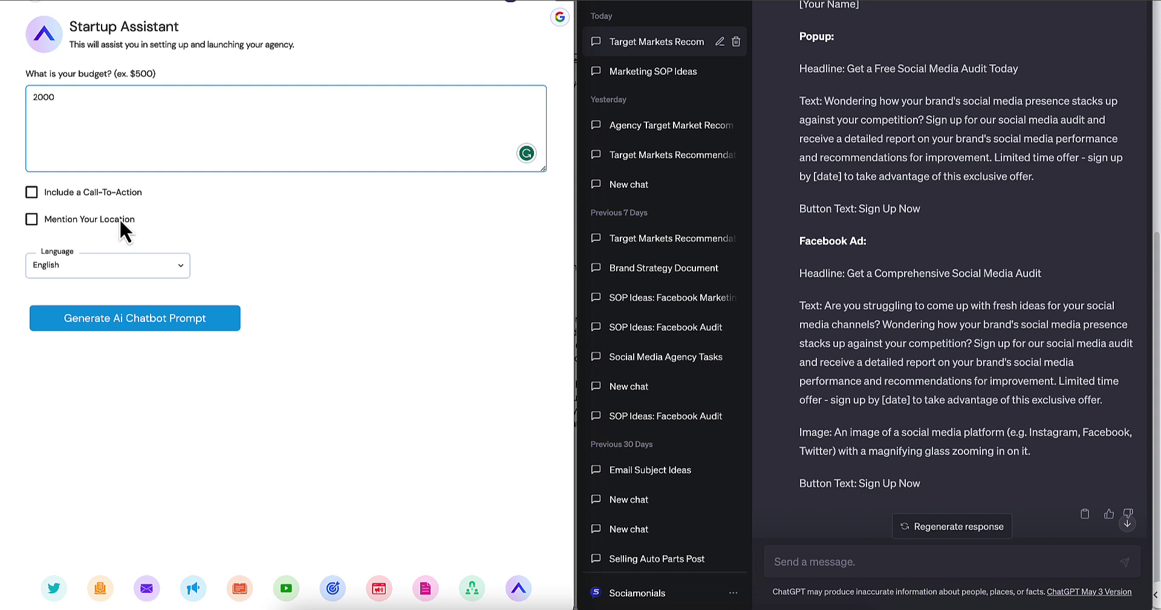
pyautogui.click(127, 320)
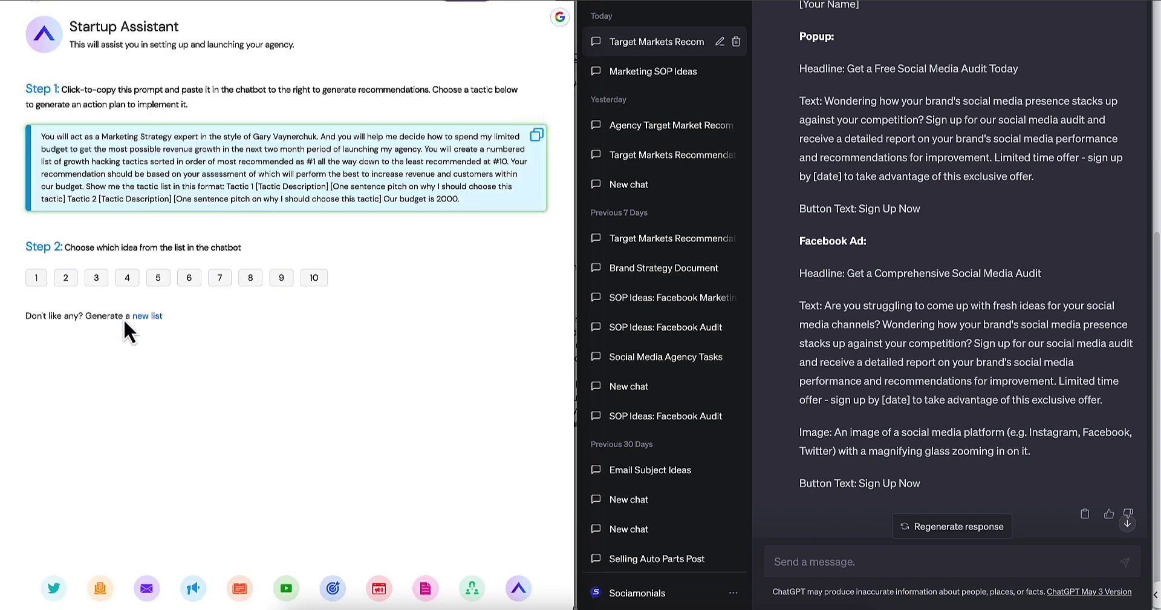
# Step: Try to send the launch plan prompt with the 2000 budget to ChatGPT
pyautogui.click(834, 561)
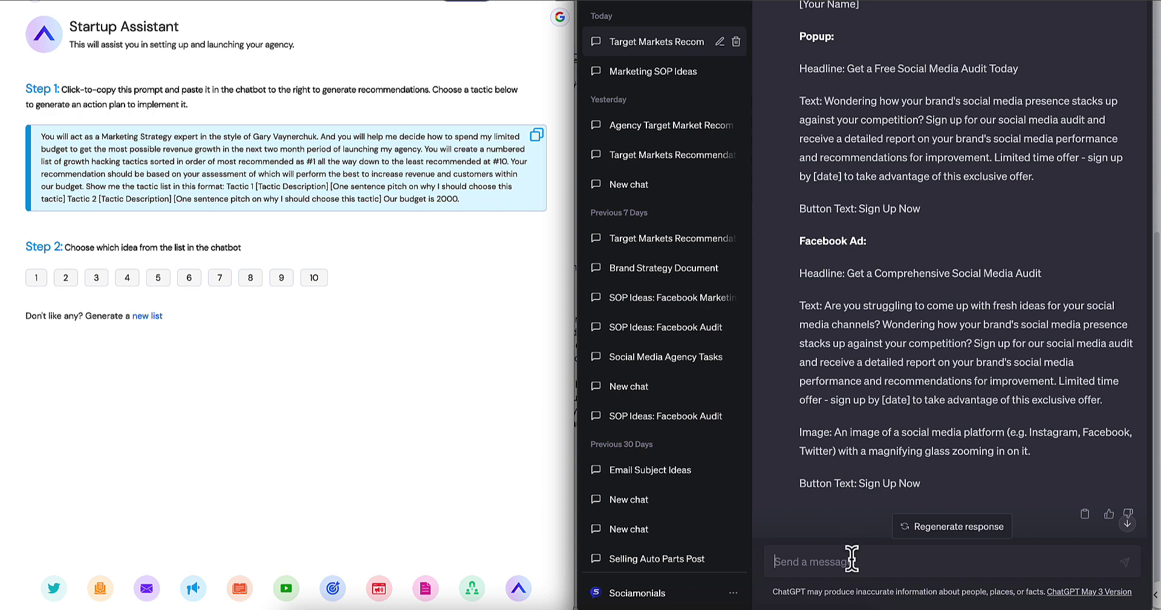
pyautogui.write('You will act as a Marketing Strategy expert in the style of Gary Vaynerchuk. And you will help me decide how to spend my limited budget to get the most possible revenue growth in the next two month period of launching my agency. You will create a numbered list of growth hacking tactics sorted in order of most recommended as #1 all the way down to the least recommended at #10. Your recommendation should be based on your assessment of which will perform the best to increase revenue and customers within our budget. Show me the tactic list in this format:  Tactic 1 [Tactic Description] [One sentence pitch on why I should choose this tactic]  Tactic 2 [Tactic Description] [One sentence pitch on why I should choose this tactic]  Our budget is 2000.')
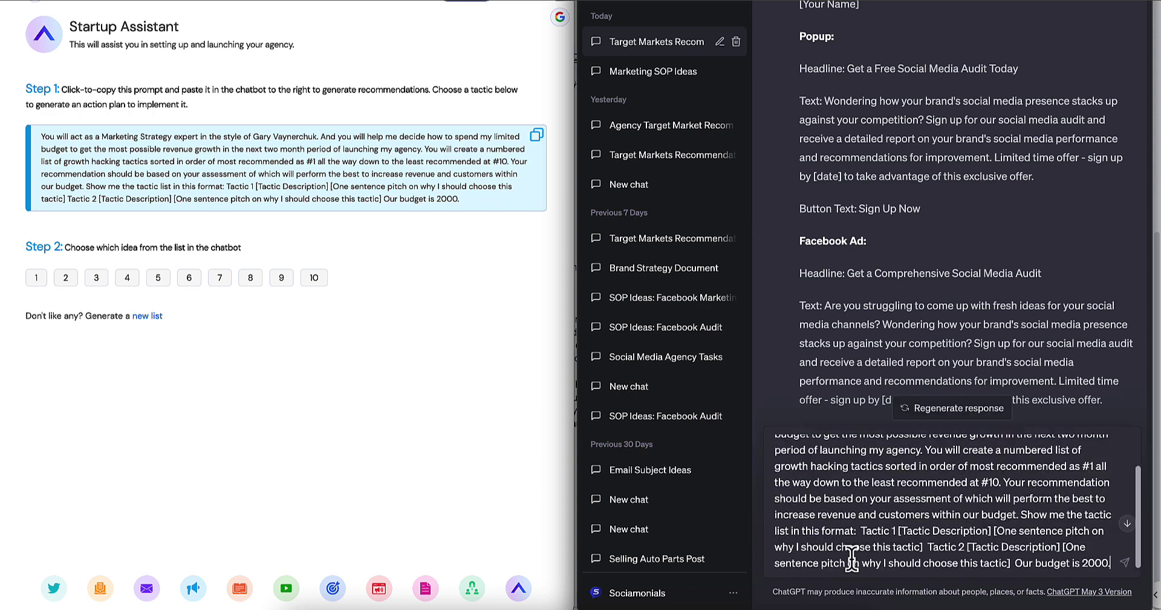
pyautogui.press('Return')
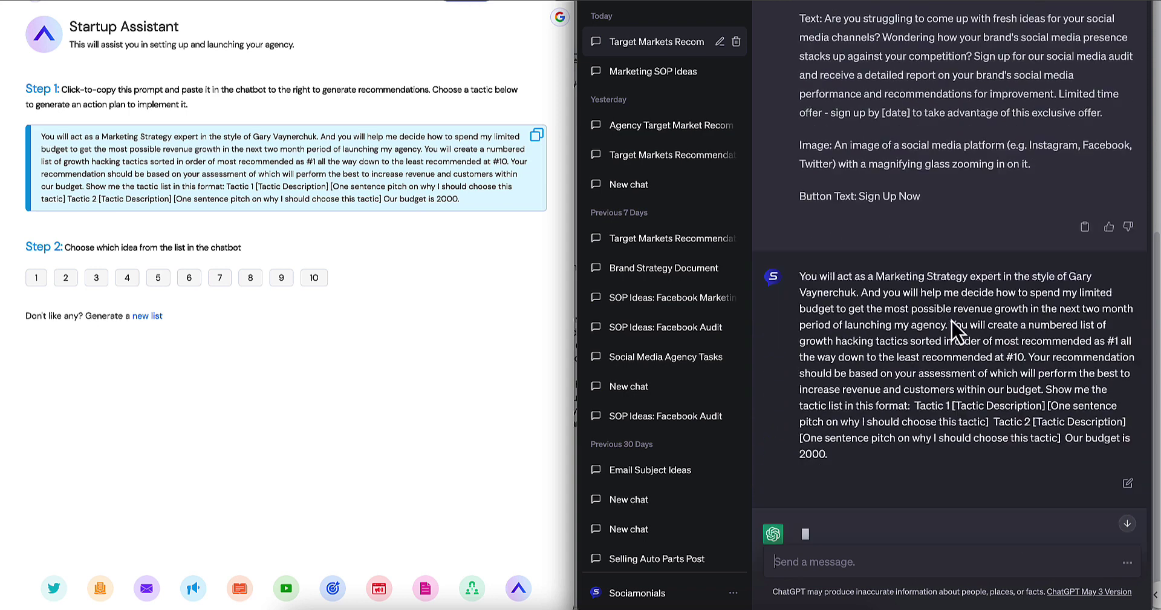
pyautogui.scroll(-2, 956, 251)
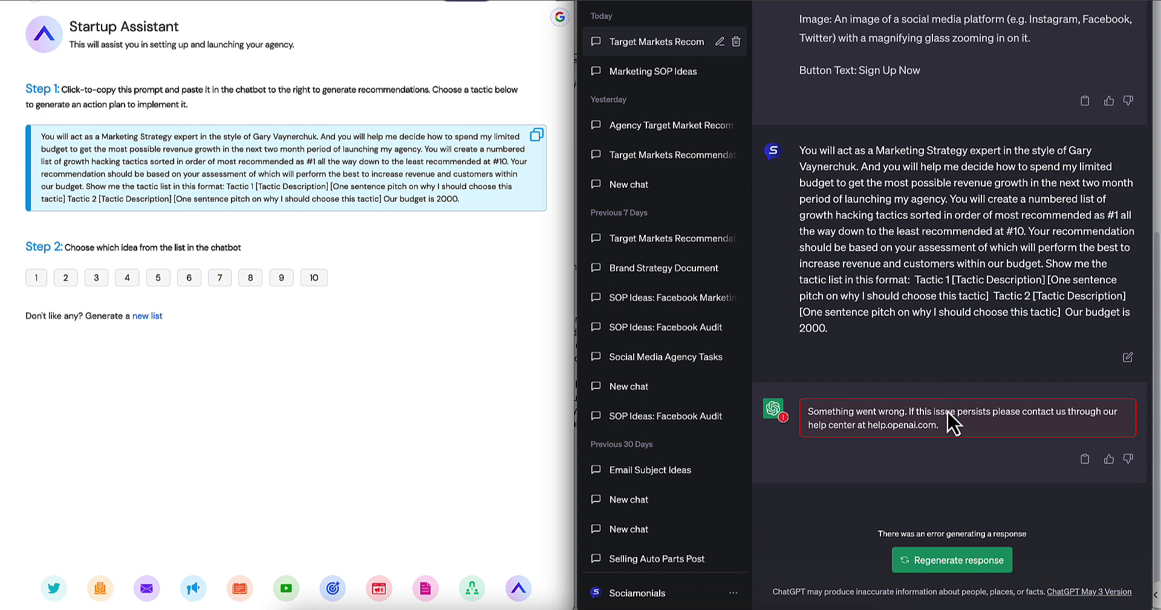
# Step: Reload the ChatGPT page and reopen today's Target Markets Recommendations conversation at its latest reply
pyautogui.rightClick(947, 471)
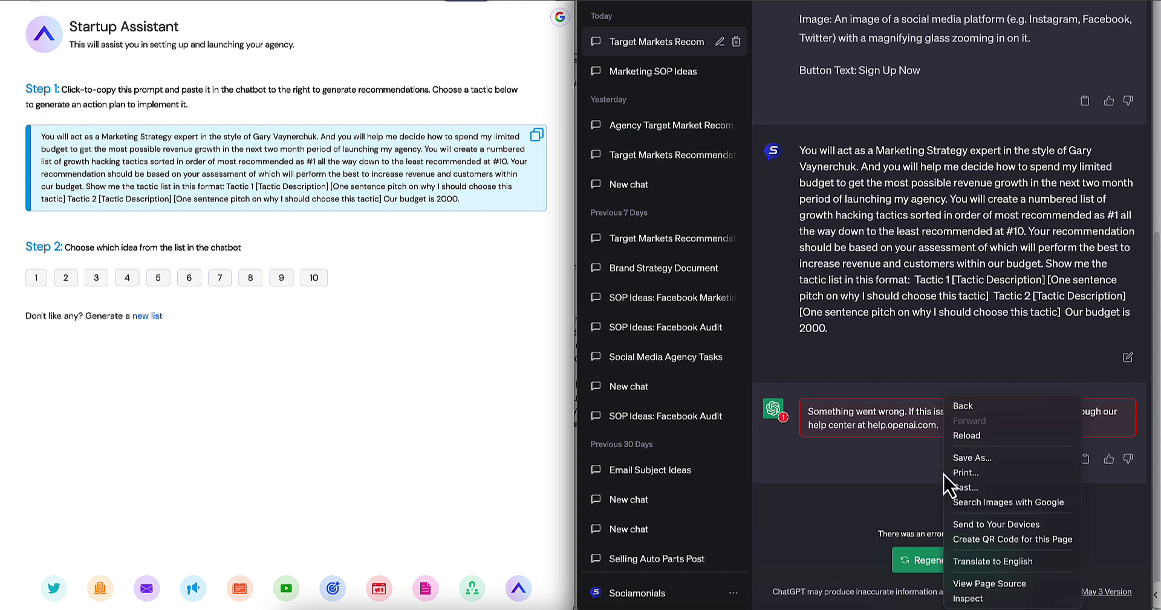
pyautogui.click(971, 437)
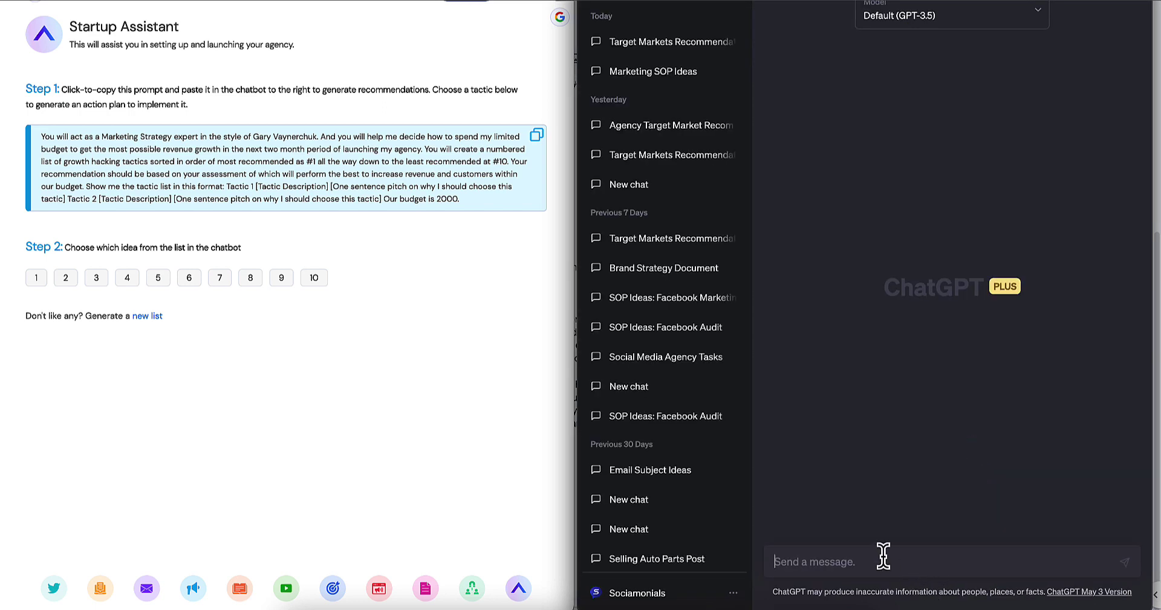
pyautogui.click(677, 53)
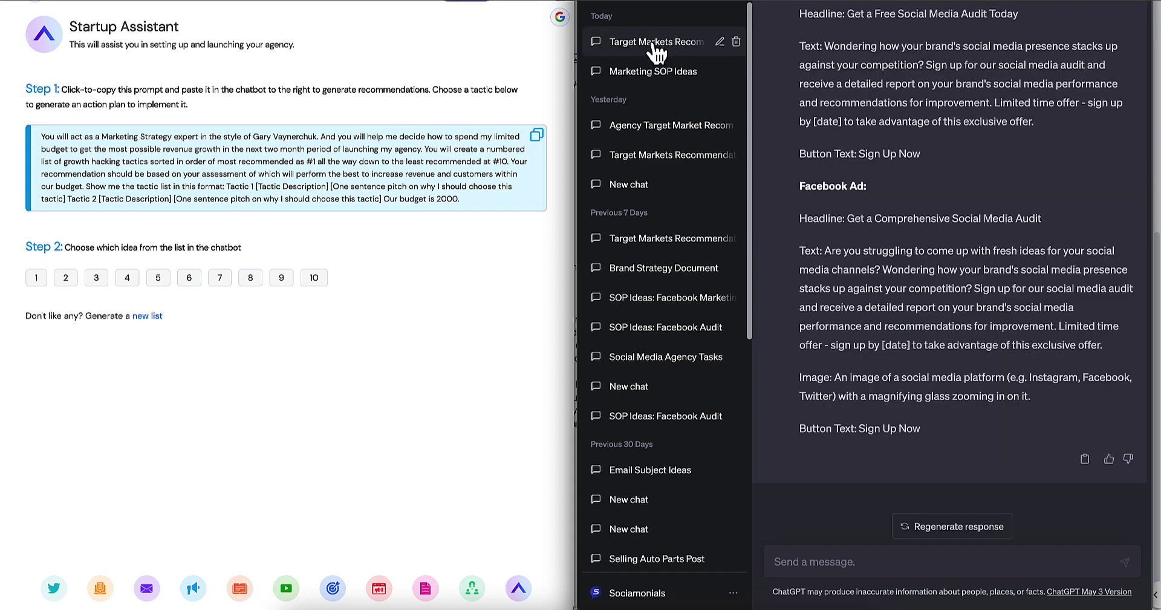
pyautogui.scroll(5, 826, 154)
pyautogui.scroll(-5, 847, 290)
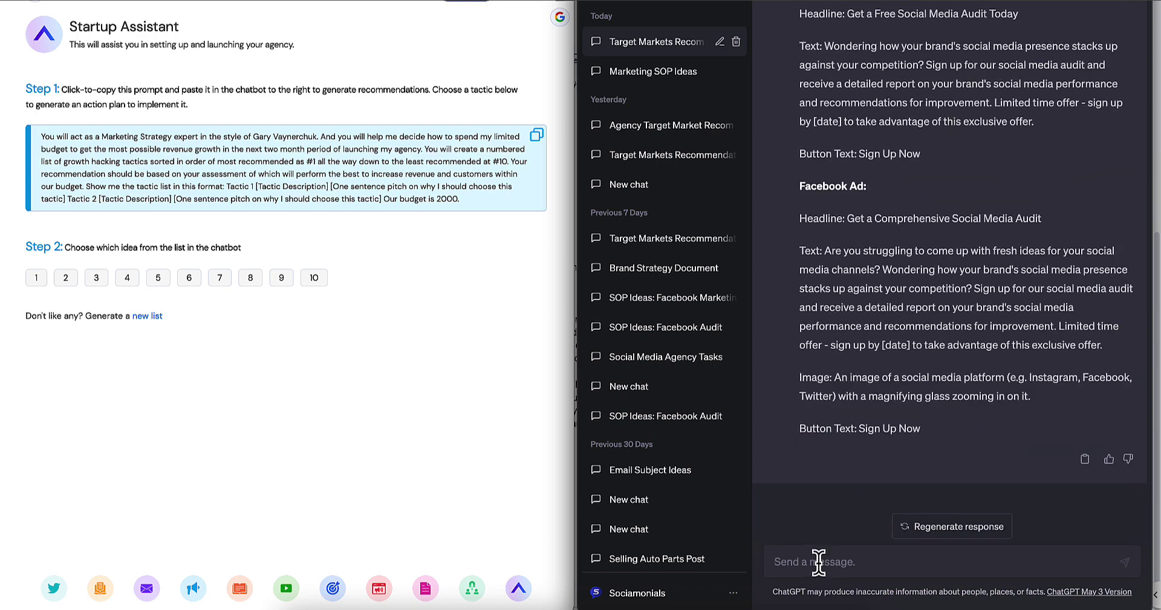
# Step: Send the launch plan prompt again in the reopened conversation and view the start of the growth hacking tactics list
pyautogui.write('You will act as a Marketing Strategy expert in the style of Gary Vaynerchuk. And you will help me decide how to spend my limited budget to get the most possible revenue growth in the next two month period of launching my agency. You will create a numbered list of growth hacking tactics sorted in order of most recommended as #1 all the way down to the least recommended at #10. Your recommendation should be based on your assessment of which will perform the best to increase revenue and customers within our budget. Show me the tactic list in this format:  Tactic 1 [Tactic Description] [One sentence pitch on why I should choose this tactic]  Tactic 2 [Tactic Description] [One sentence pitch on why I should choose this tactic]  Our budget is 2000.')
pyautogui.press('Return')
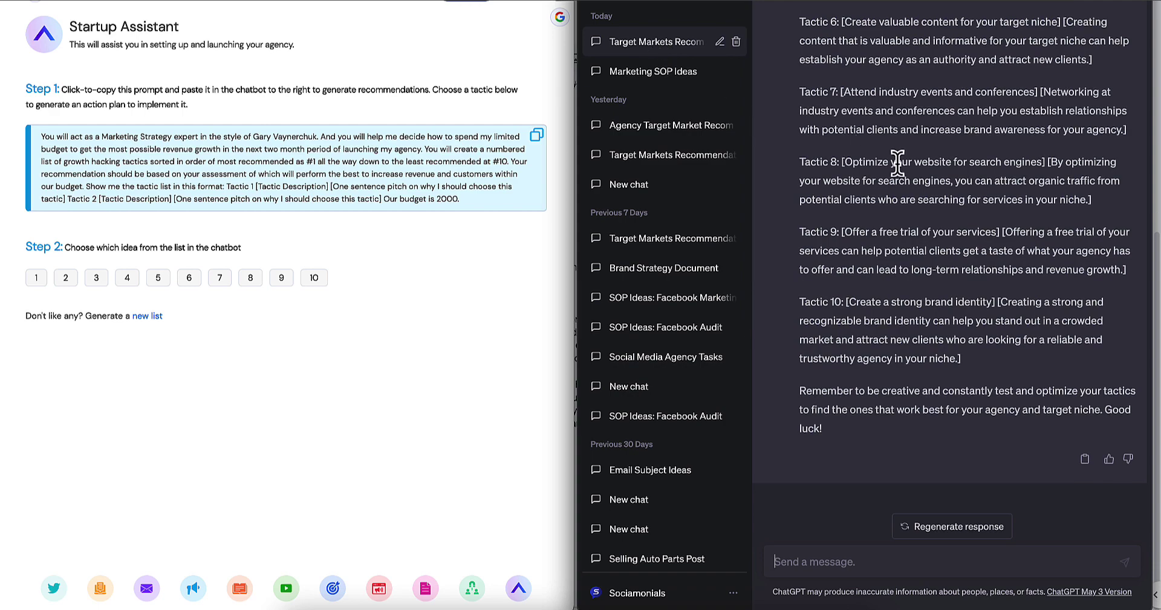
pyautogui.scroll(10, 902, 168)
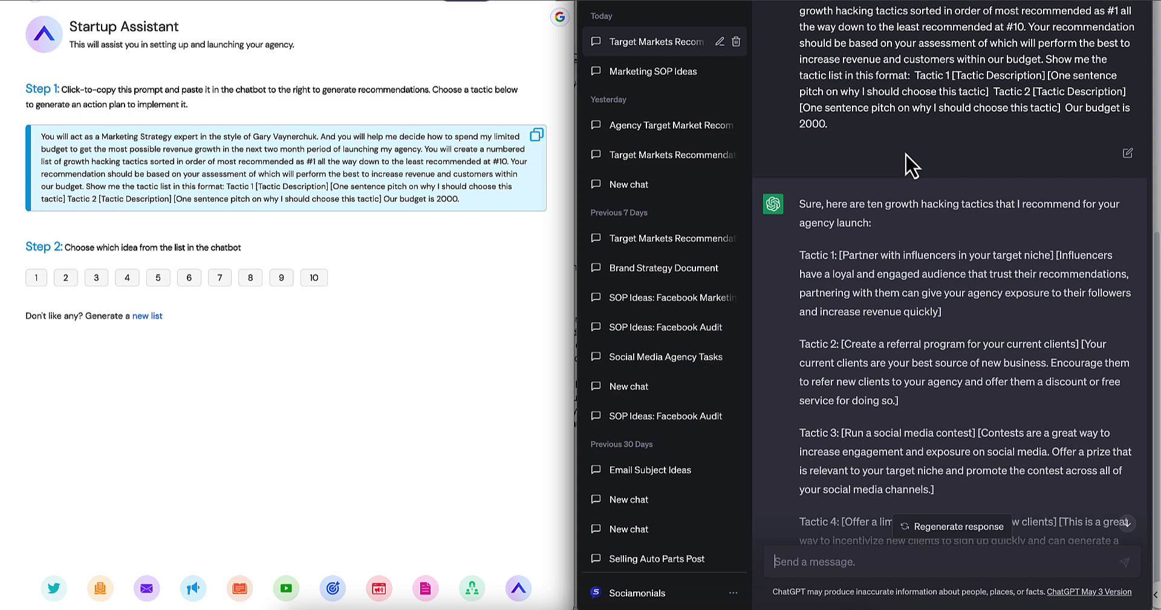
# Step: Read through the growth hacking tactics list in ChatGPT and choose idea 3 in the Startup Assistant
pyautogui.scroll(-1, 906, 154)
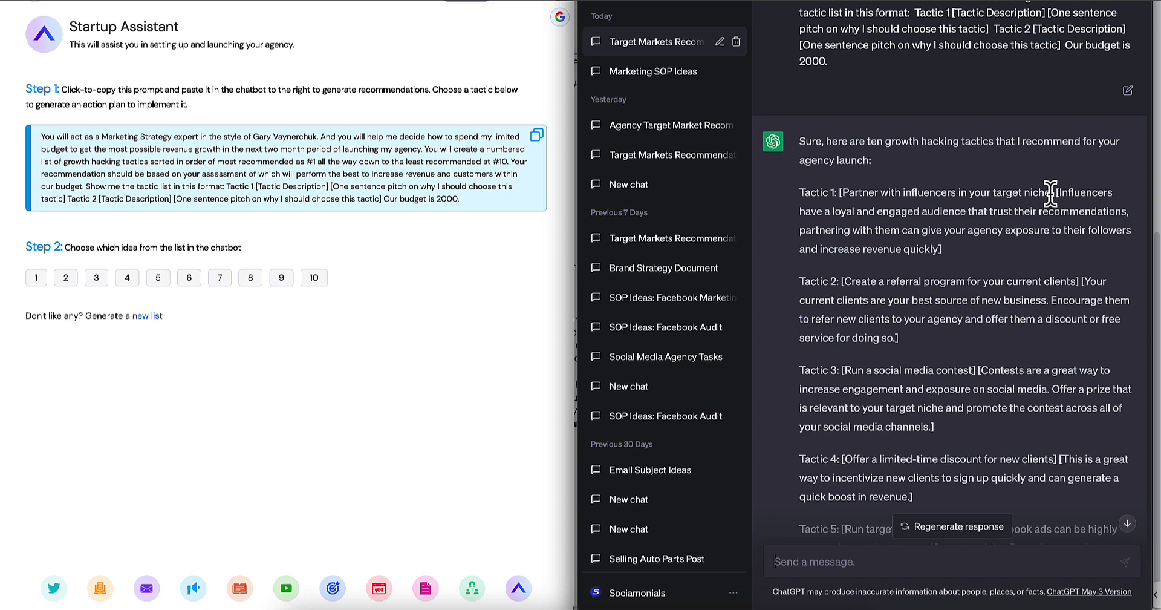
pyautogui.scroll(-1, 1053, 194)
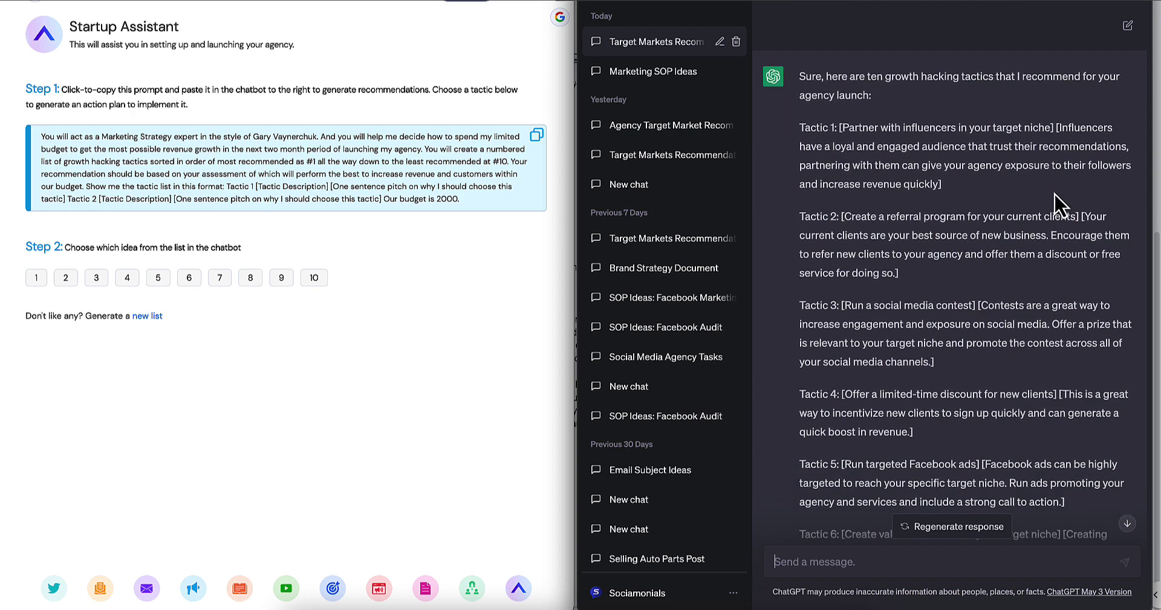
pyautogui.scroll(-1, 1054, 193)
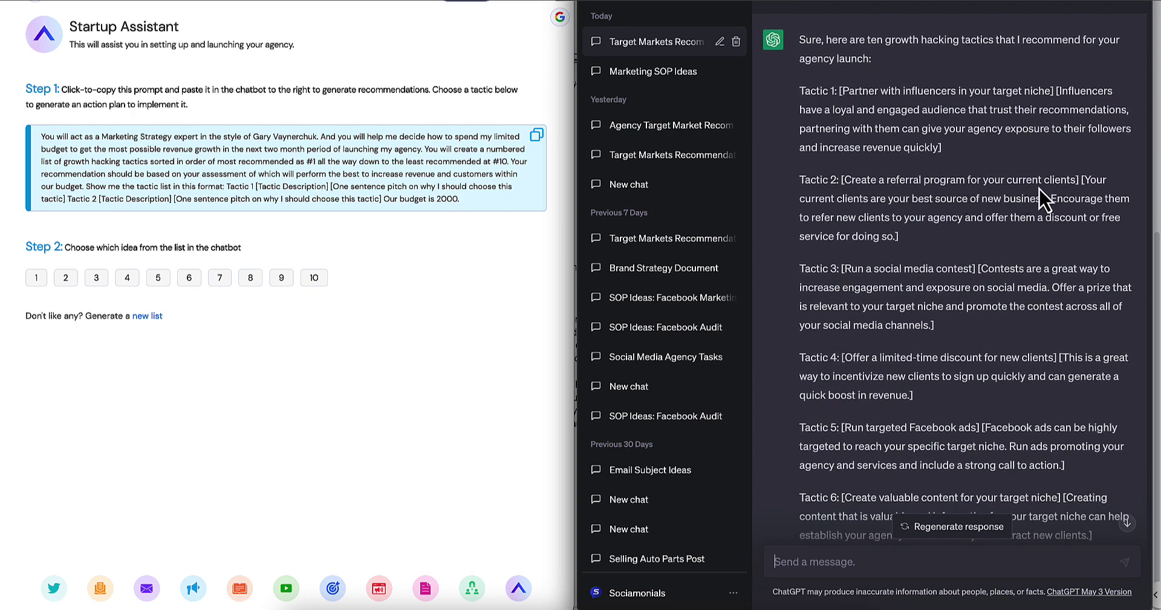
pyautogui.scroll(-1, 1041, 188)
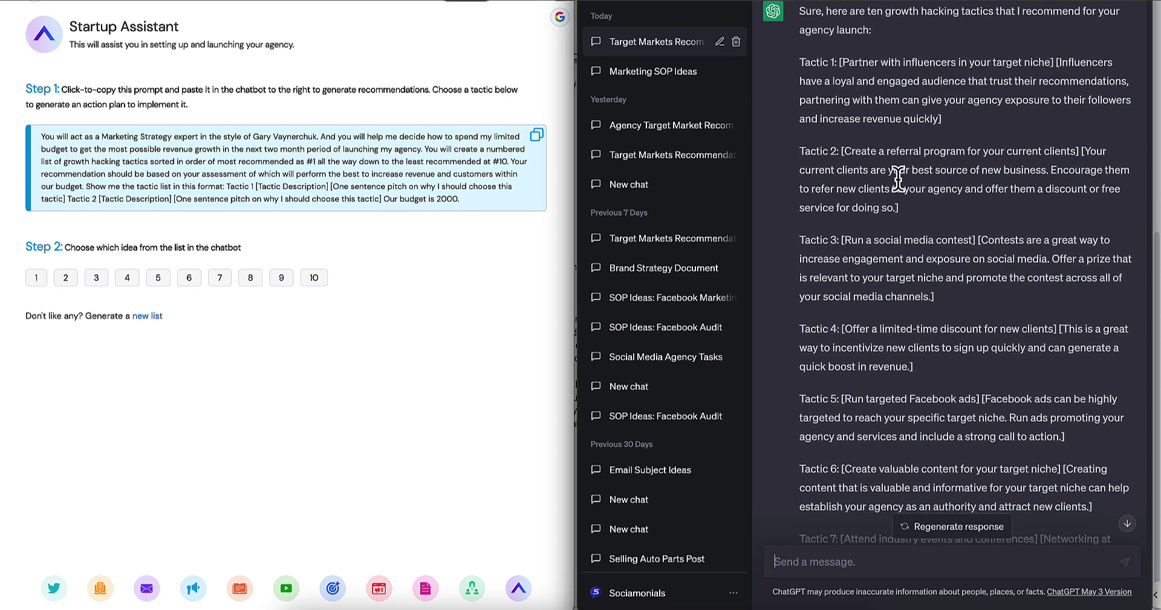
pyautogui.scroll(-1, 985, 192)
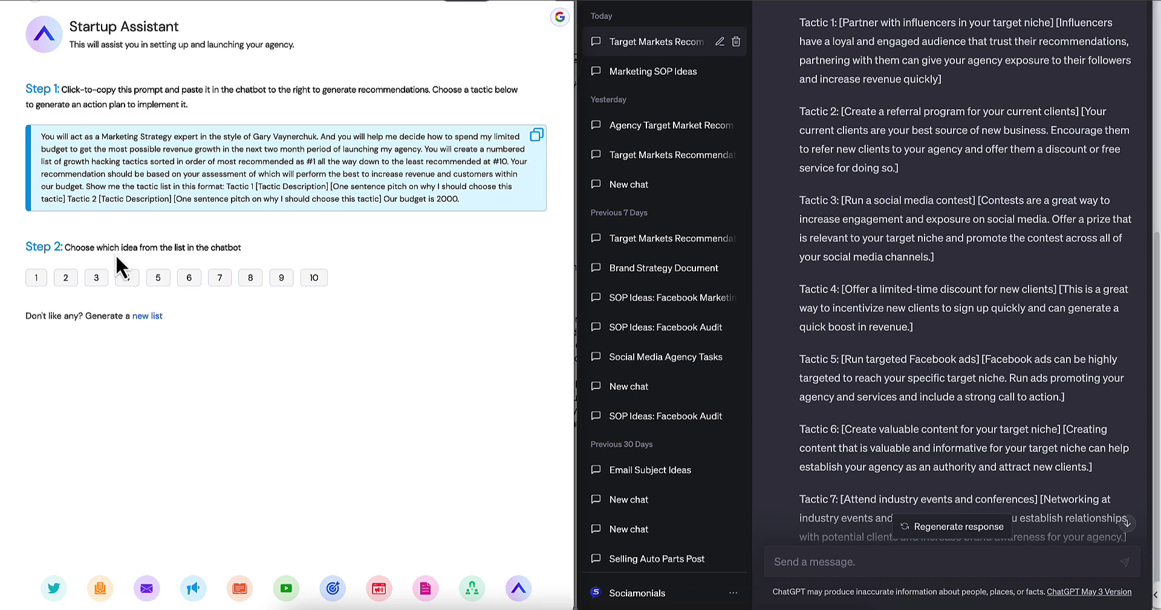
pyautogui.click(96, 277)
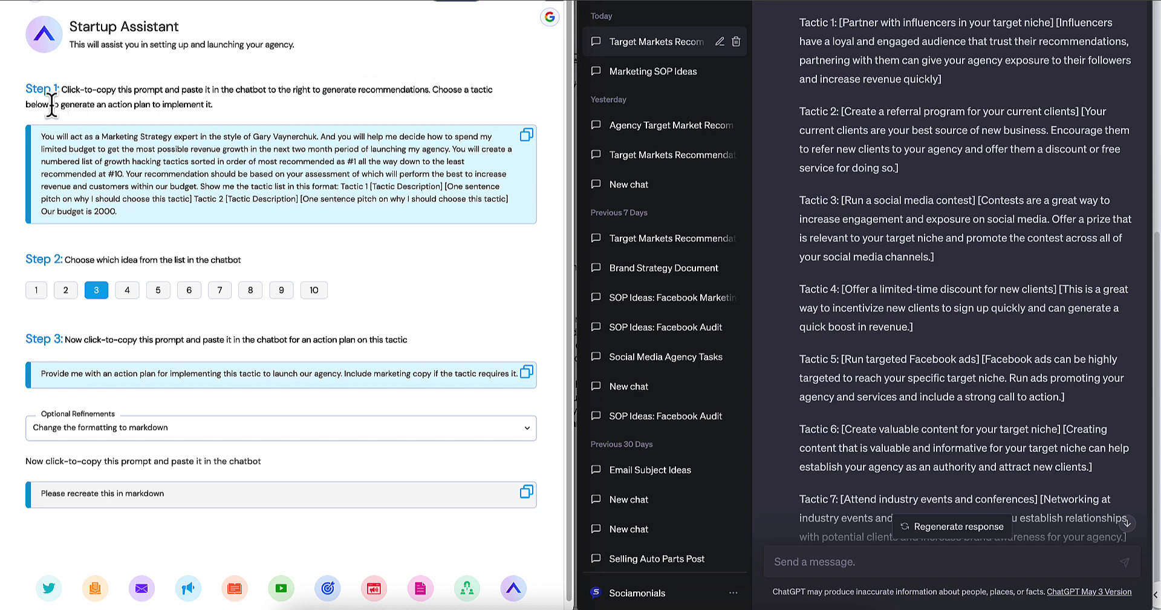
# Step: Send the Step 3 prompt requesting the tactic's action plan and marketing copy to ChatGPT, and read the reply to its end
pyautogui.click(97, 290)
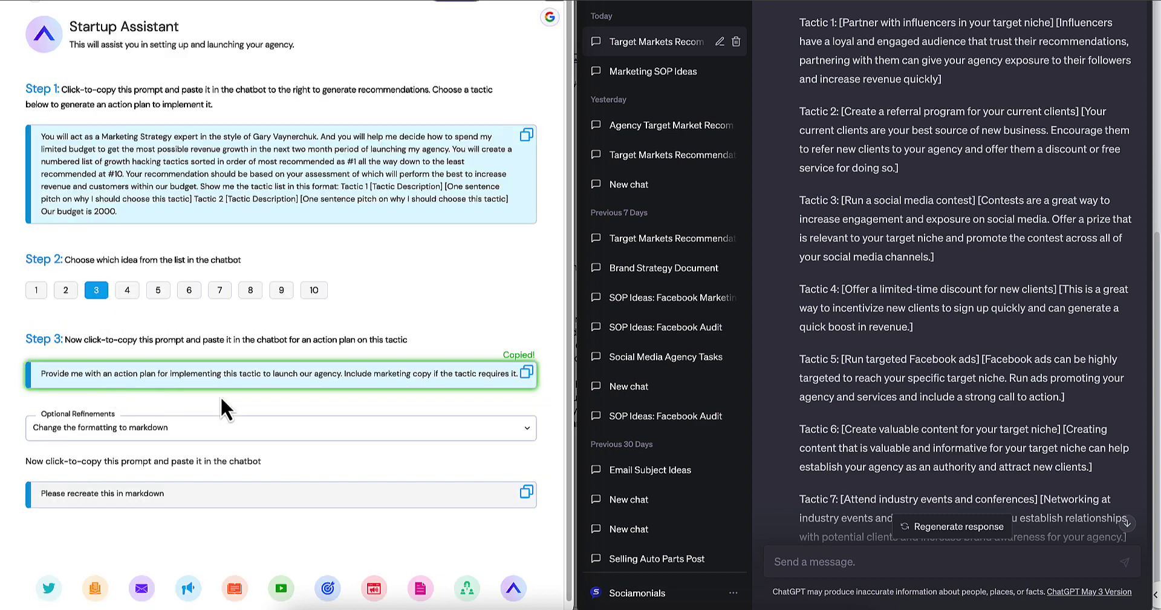
pyautogui.click(802, 552)
pyautogui.write('Provide me with an action plan for implementing this tactic to launch our agency. Include marketing copy if the tactic requires it.')
pyautogui.press('Return')
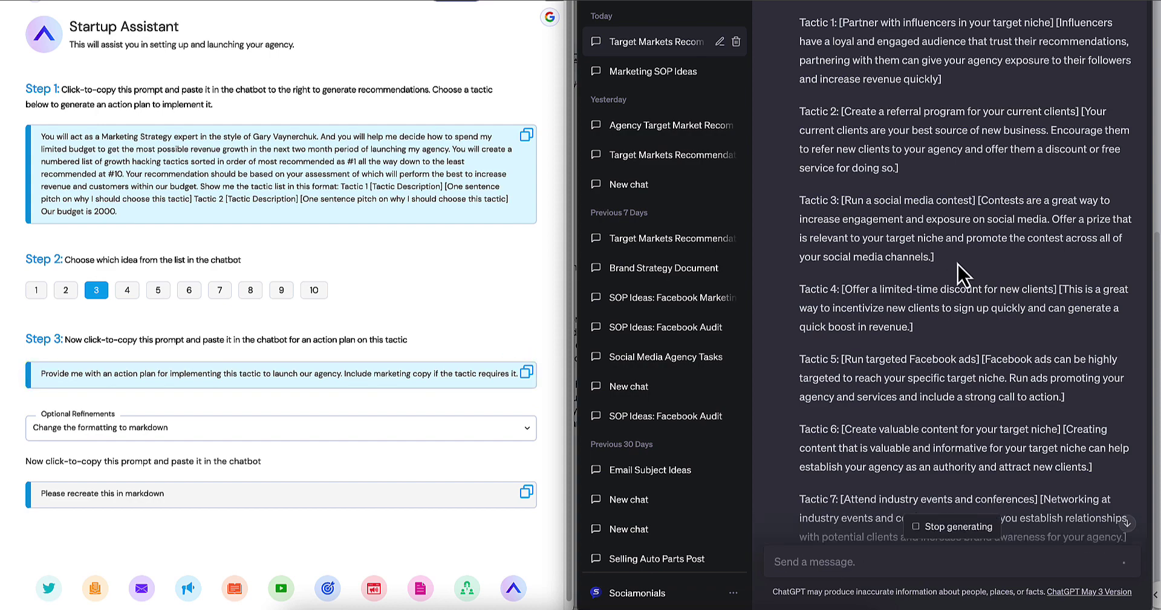
pyautogui.scroll(-10, 957, 262)
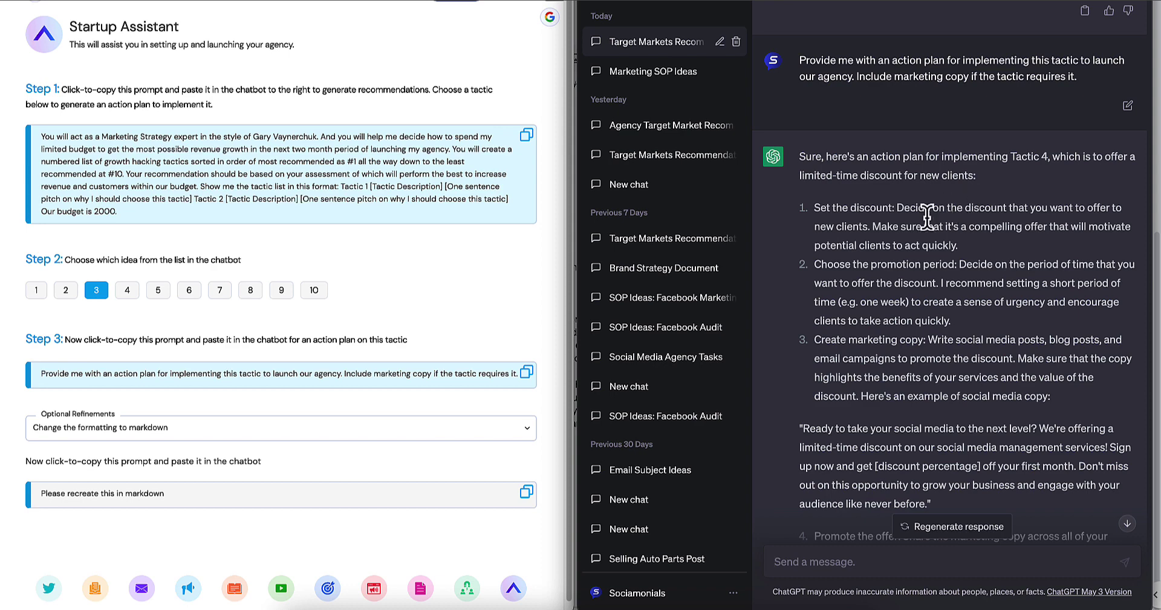
pyautogui.scroll(-2, 961, 275)
pyautogui.scroll(-4, 960, 278)
pyautogui.scroll(-4, 962, 278)
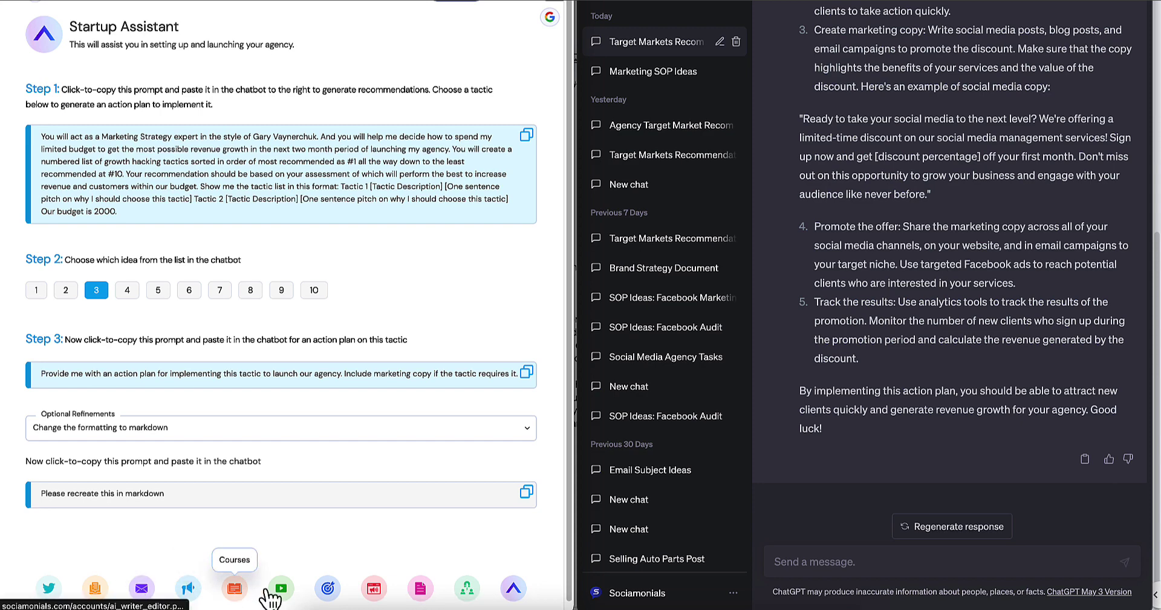
# Step: Open the Viral Sweepstakes Assistant in the Campaigns module, look at its objectives form and return to the campaign types
pyautogui.click(376, 589)
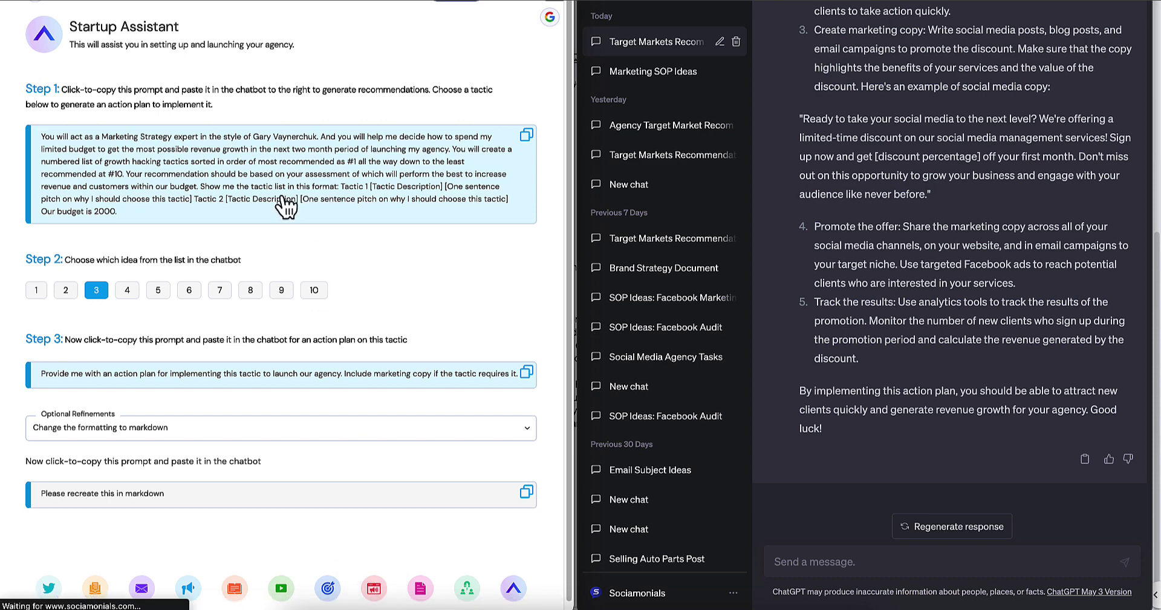
pyautogui.click(376, 589)
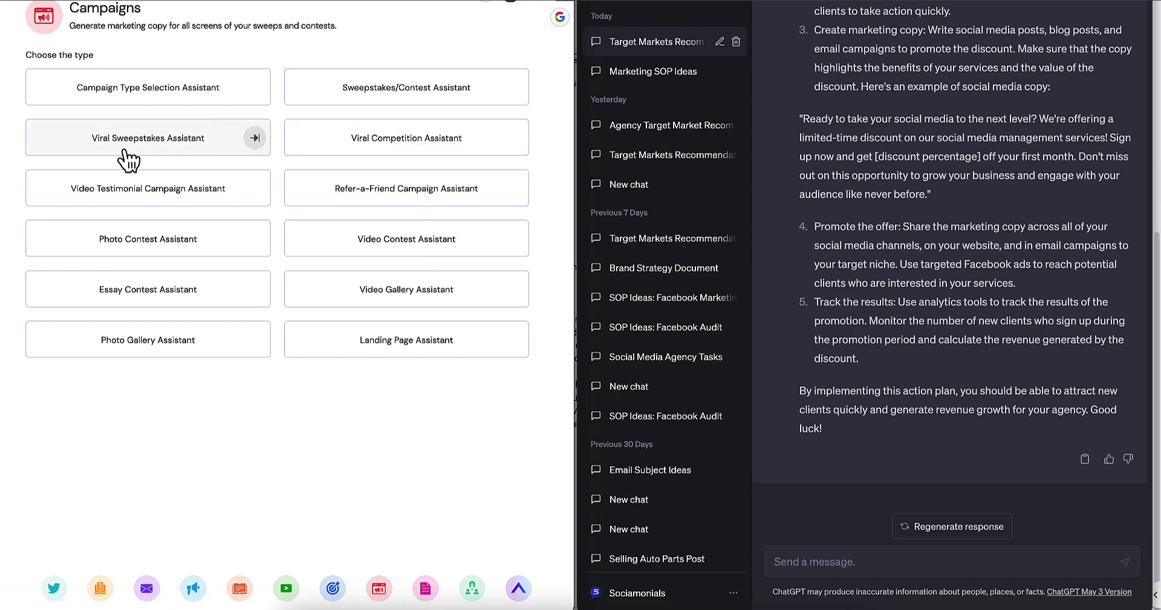
pyautogui.click(176, 140)
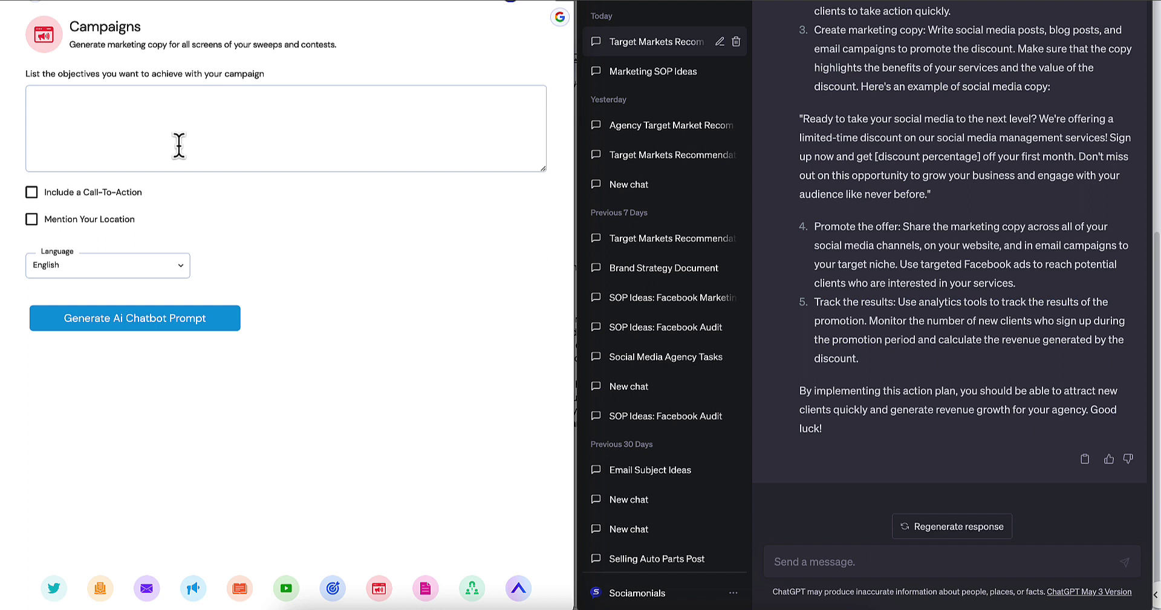
pyautogui.click(223, 132)
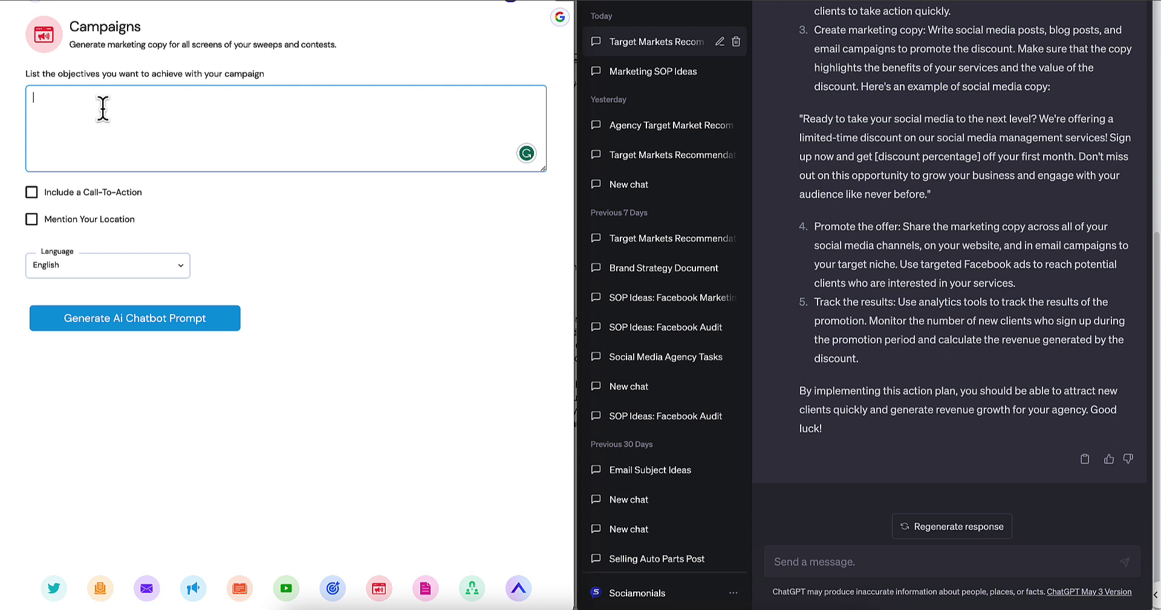
pyautogui.click(45, 7)
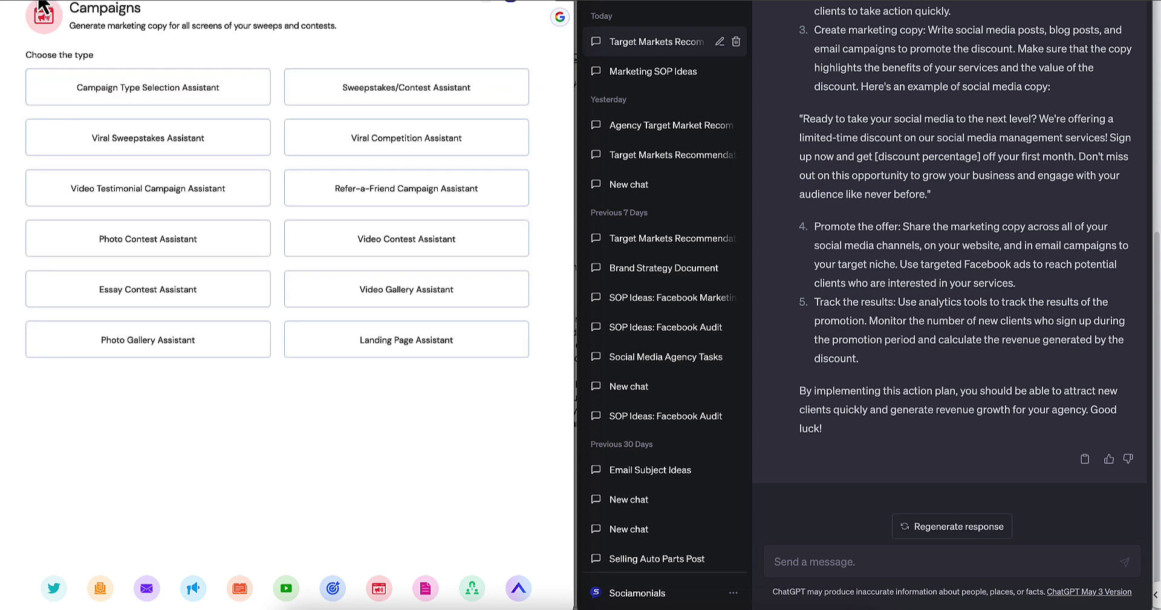
# Step: Open the Company Profile and set the industry to "Social Media Marketing Agency for Commercial Real Estate Brokers"
pyautogui.click(490, 5)
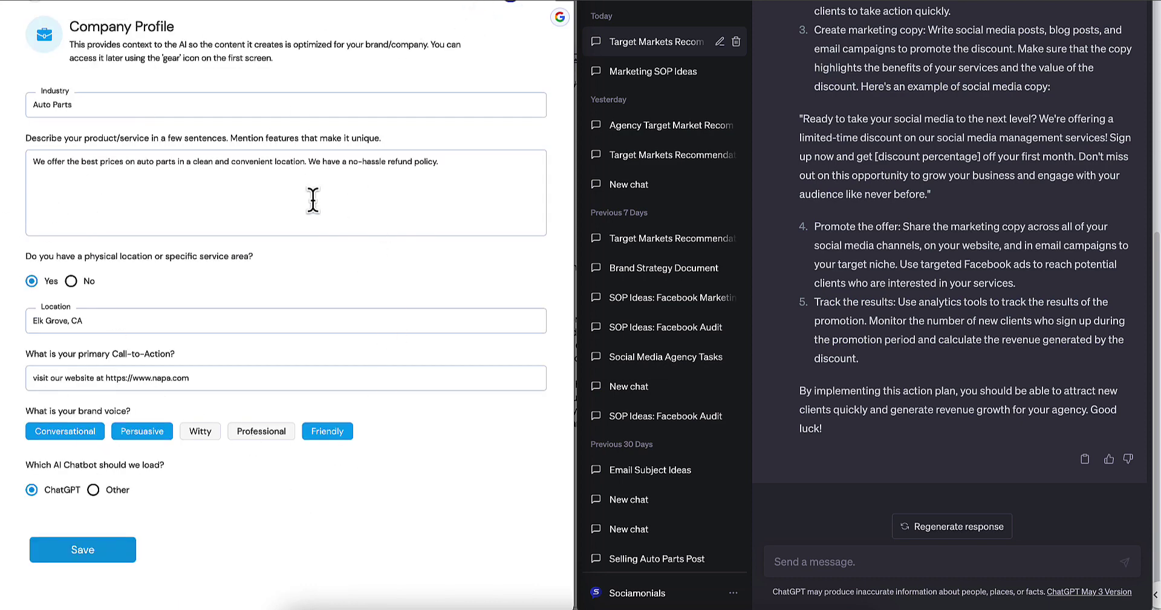
pyautogui.click(73, 105)
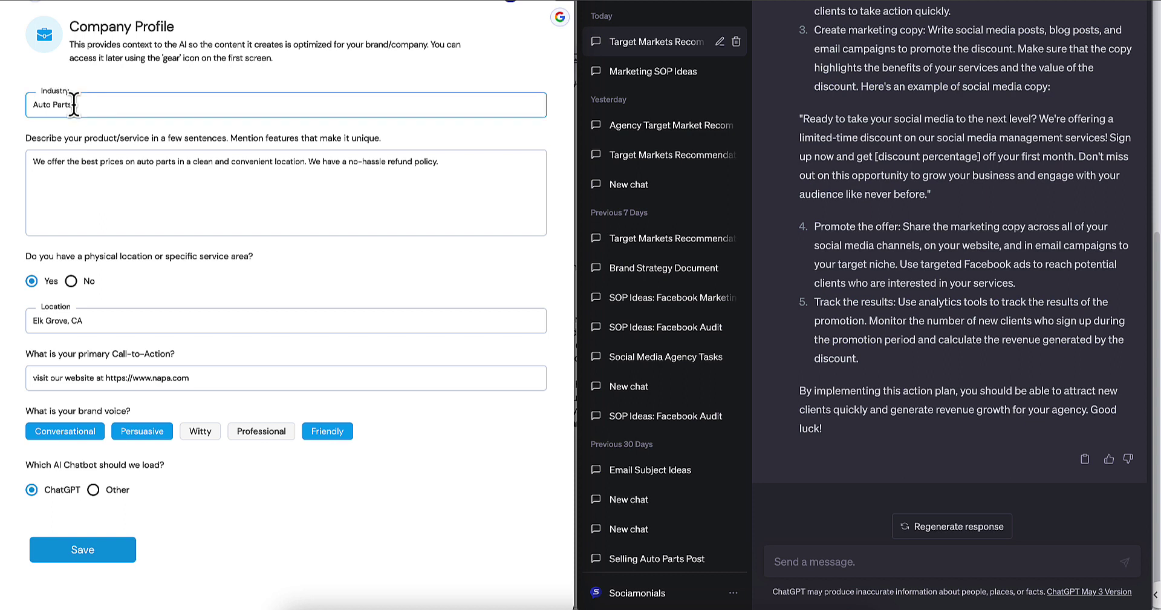
pyautogui.moveTo(73, 104); pyautogui.dragTo(29, 104)
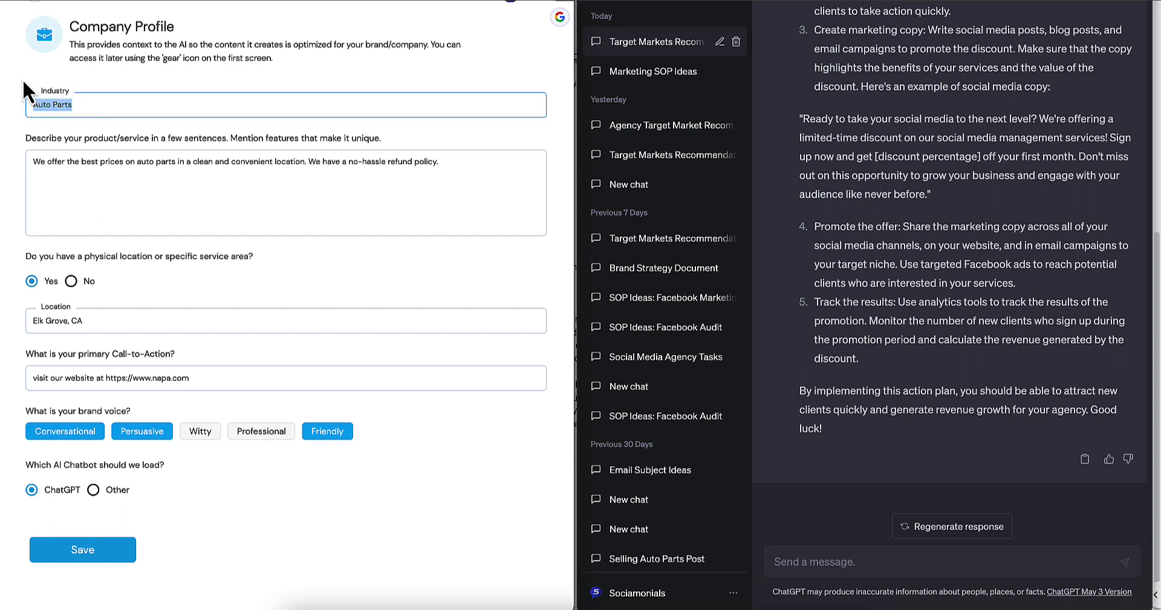
pyautogui.write('Social Media Marketing Agency')
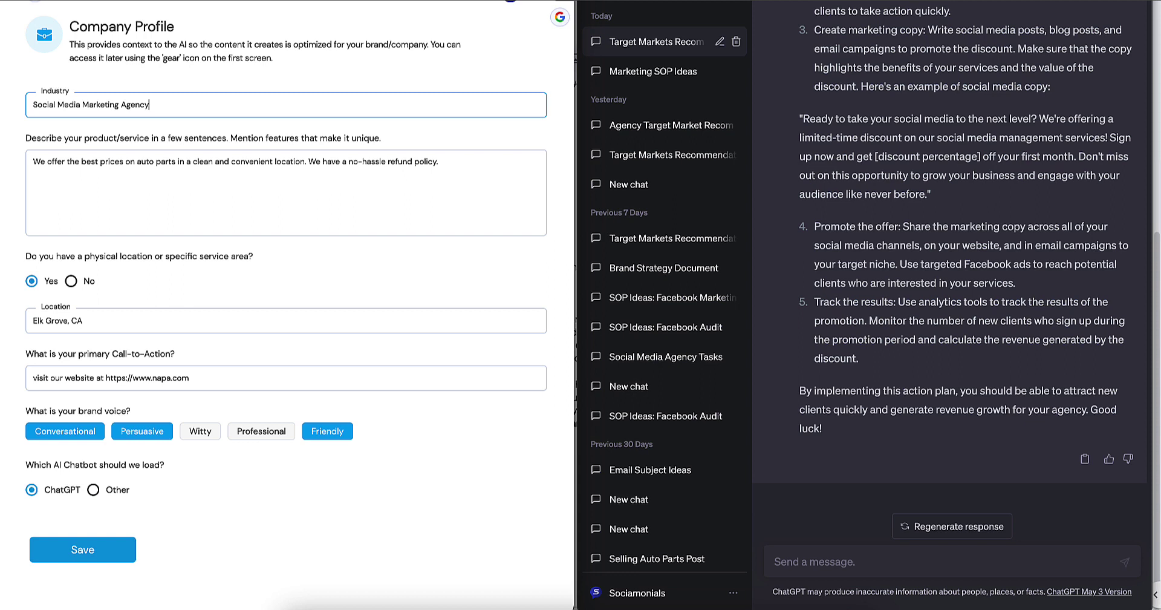
pyautogui.write('for Commercial Real Estate Brokers')
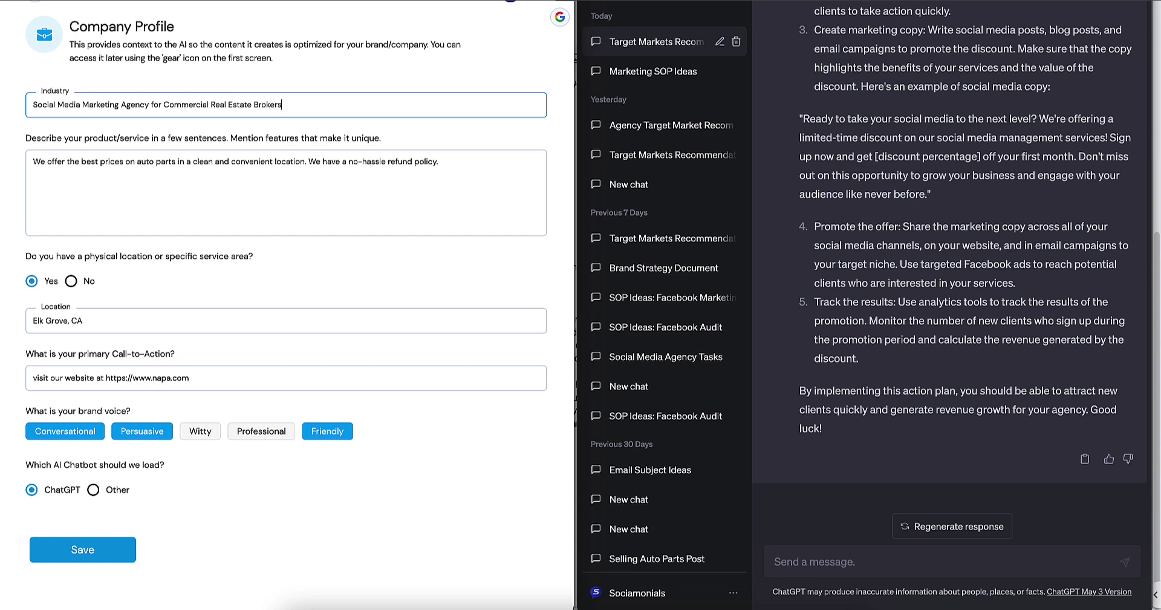
# Step: Replace the product/service description with "We provide social media marketing services"
pyautogui.click(147, 178)
pyautogui.hotkey('ctrl', 'a')
pyautogui.press('BackSpace')
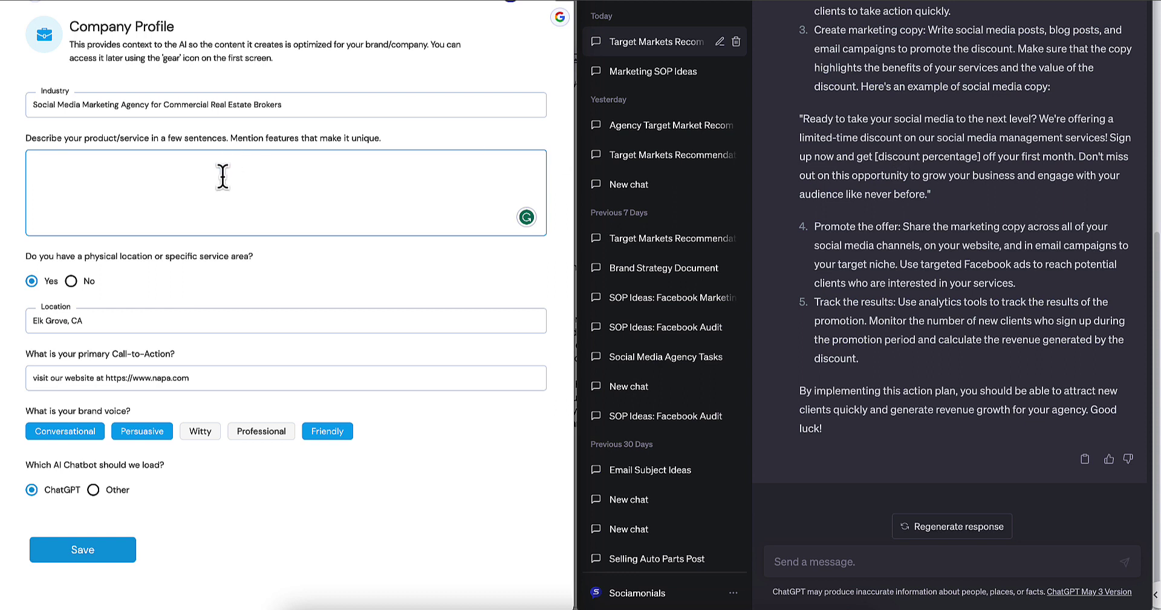
pyautogui.write('We are')
pyautogui.press('BackSpace')
pyautogui.press('BackSpace')
pyautogui.press('BackSpace')
pyautogui.write('provide social media marketing services')
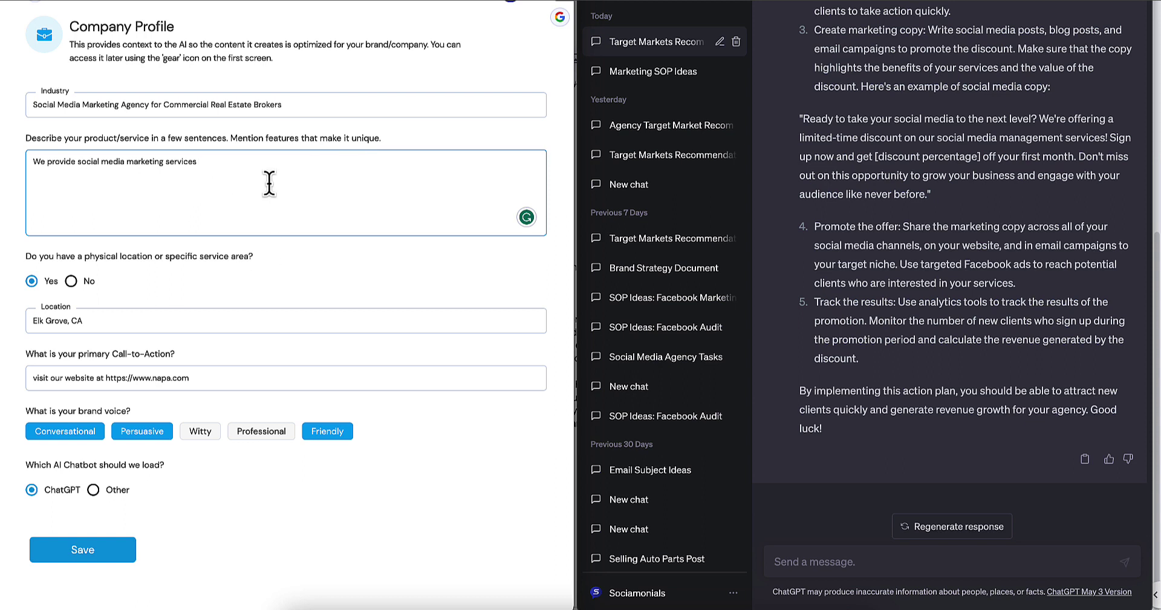
# Step: Set the physical location or service area question to No and add Professional to the brand voice
pyautogui.click(71, 280)
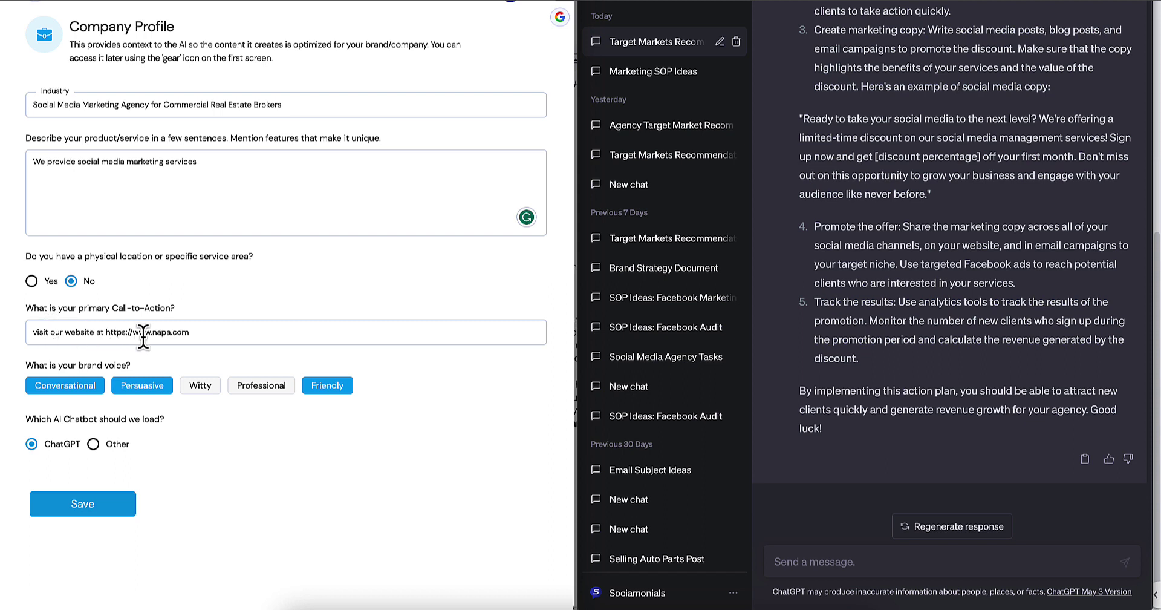
pyautogui.click(219, 332)
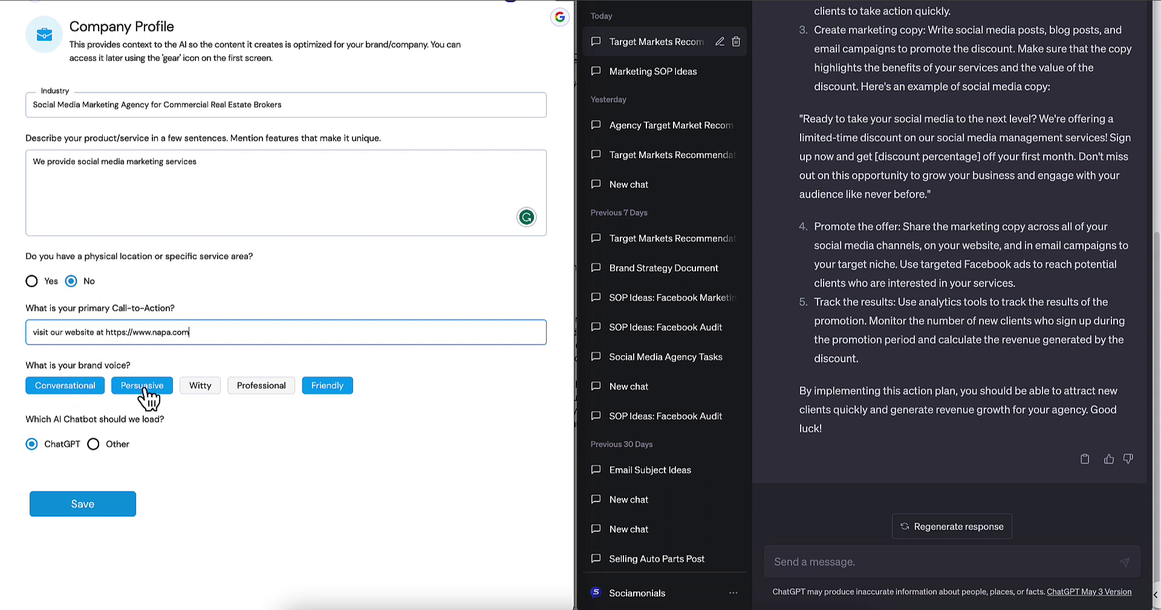
pyautogui.click(200, 387)
pyautogui.click(200, 388)
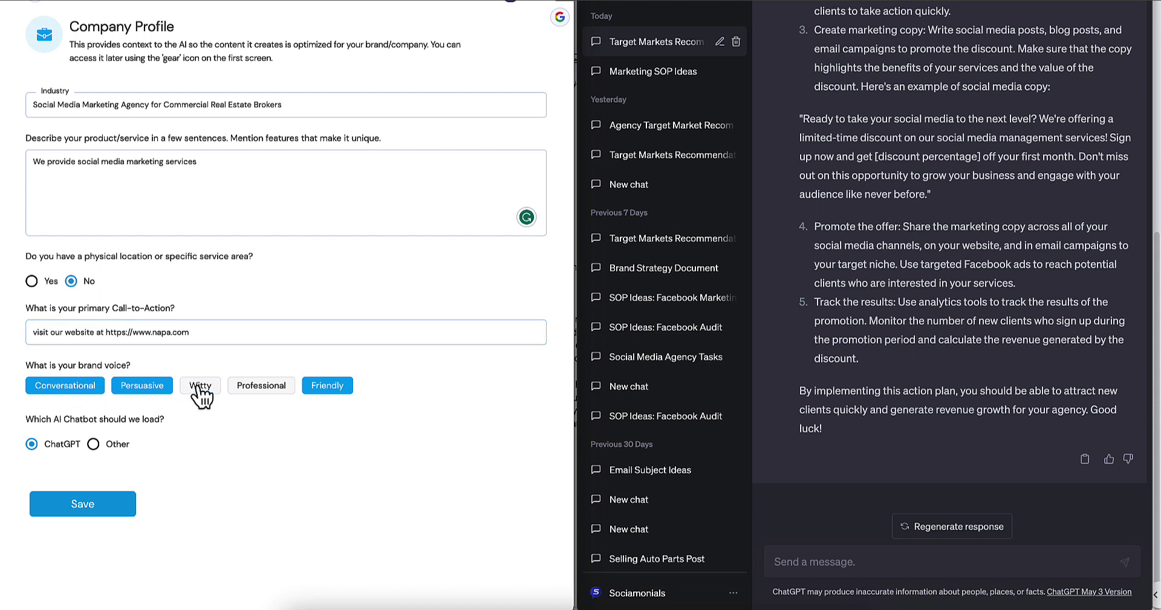
pyautogui.click(262, 388)
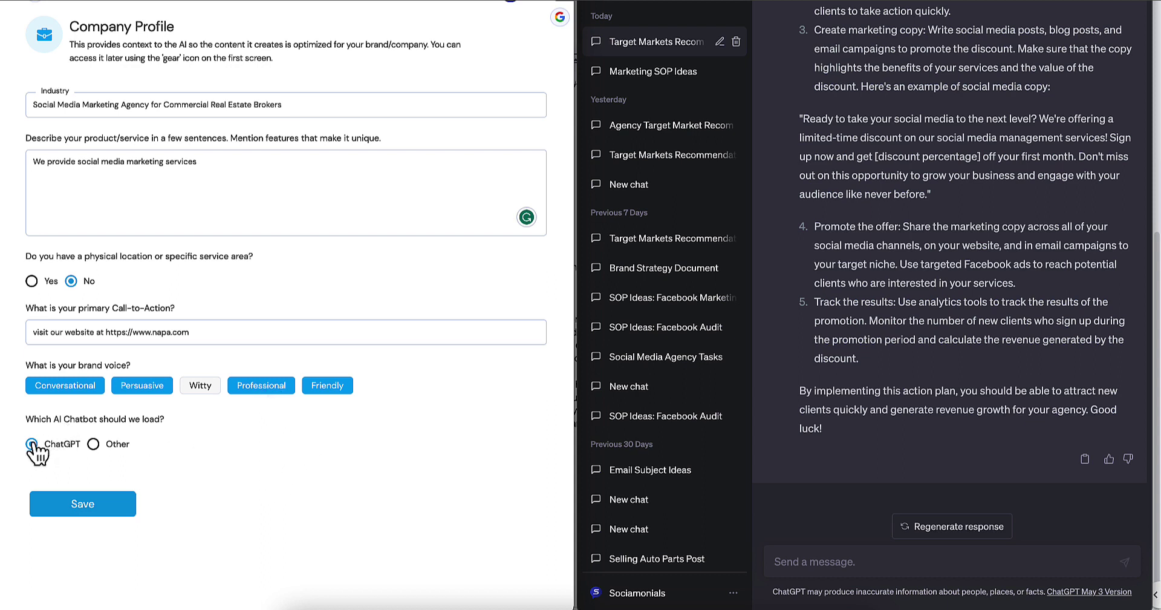
# Step: Check the Other chatbot option, set the chatbot back to ChatGPT and save the company profile
pyautogui.click(94, 444)
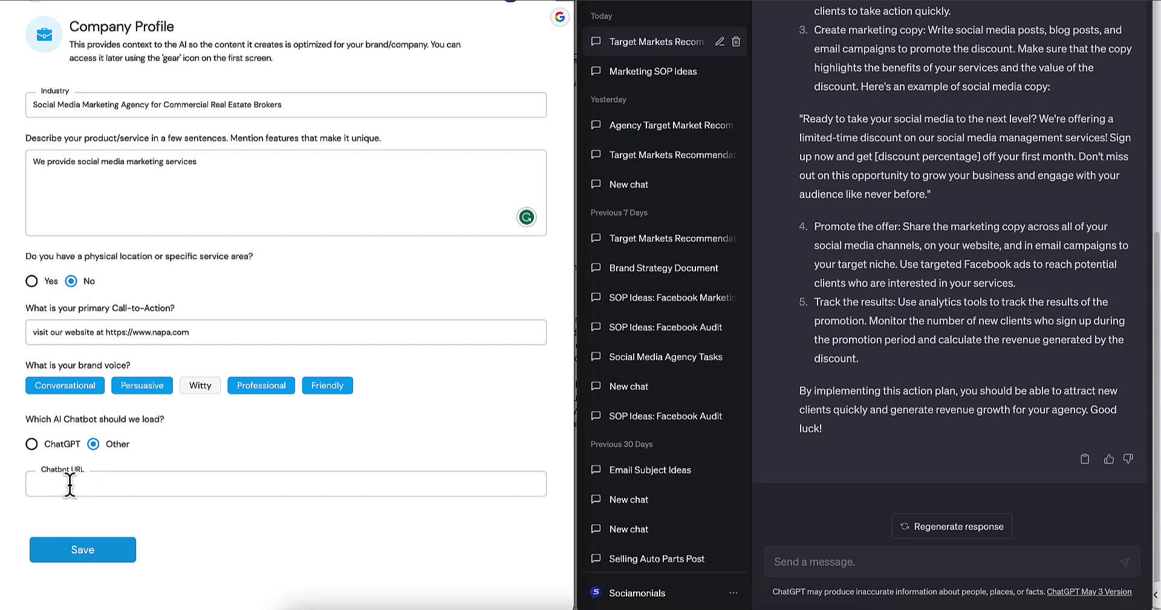
pyautogui.click(32, 445)
pyautogui.click(92, 502)
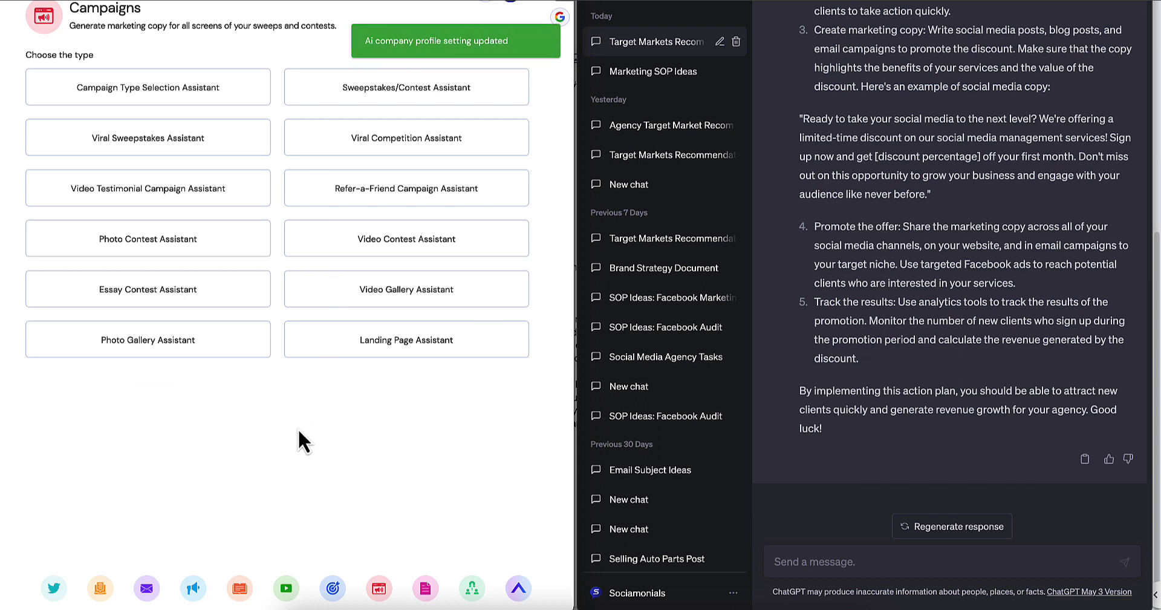
# Step: Return to the Agency Dashboard and open its Workspaces overview
pyautogui.hotkey('alt', 'Tab')
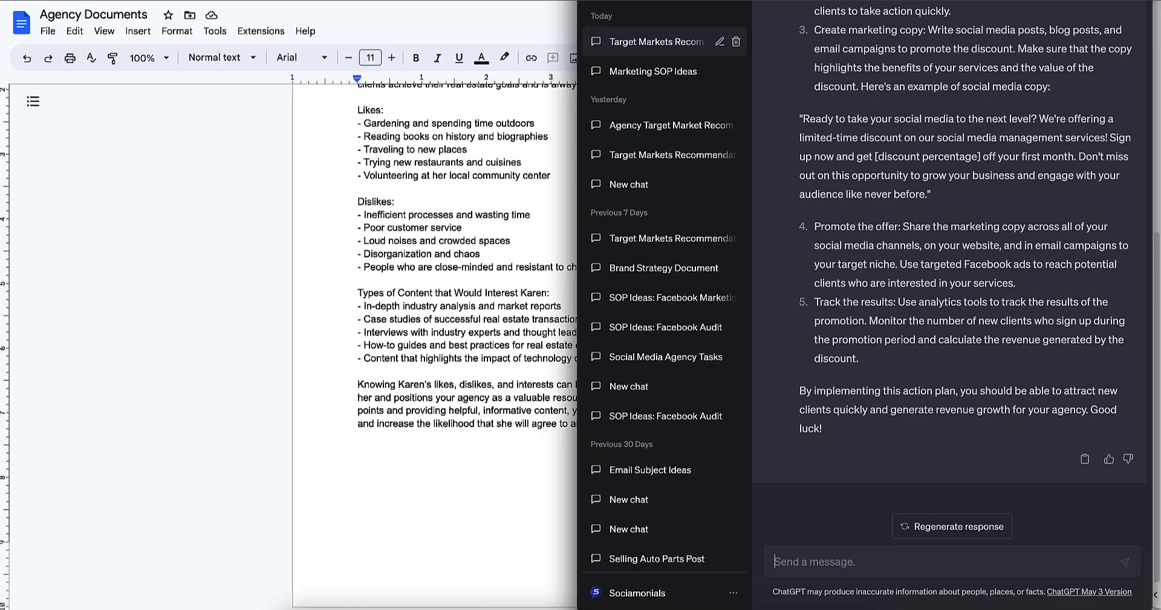
pyautogui.click(219, 217)
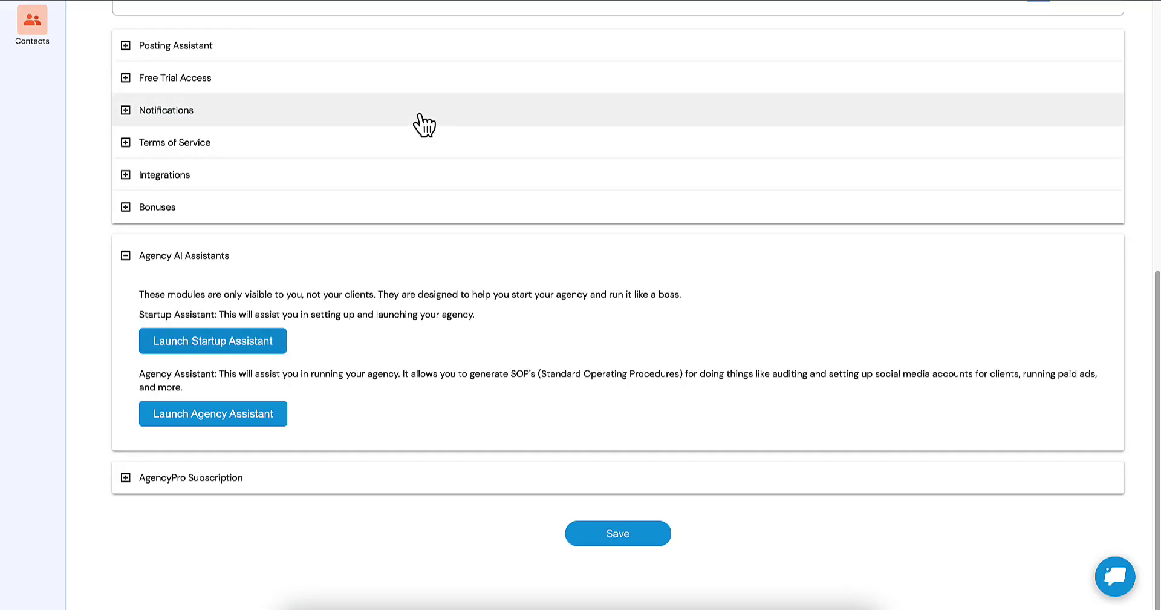
pyautogui.scroll(8, 423, 122)
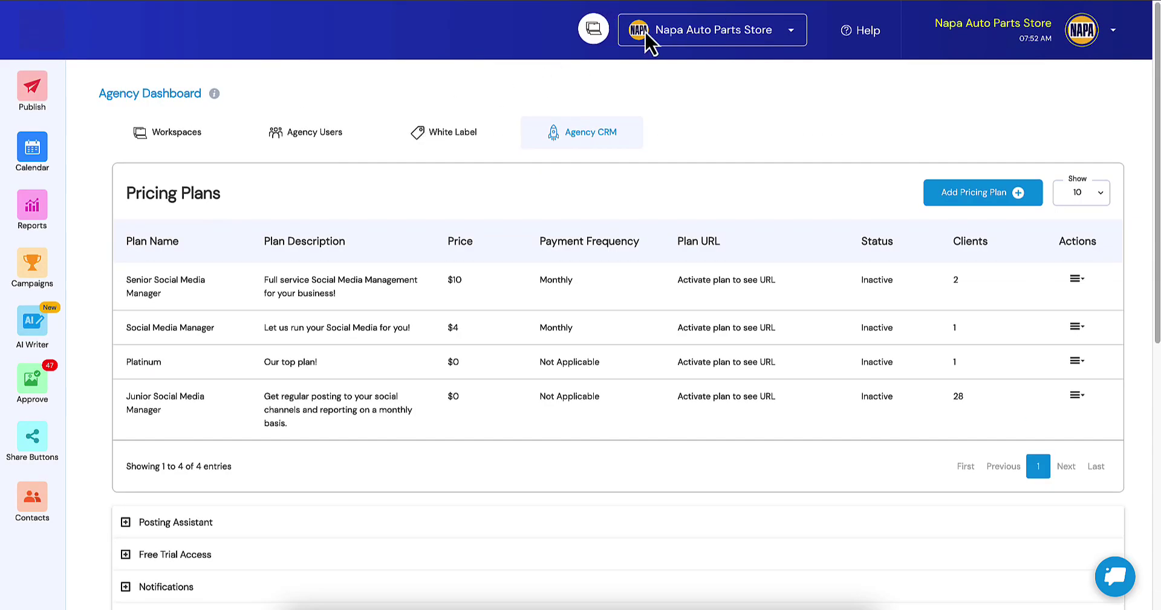
pyautogui.click(594, 31)
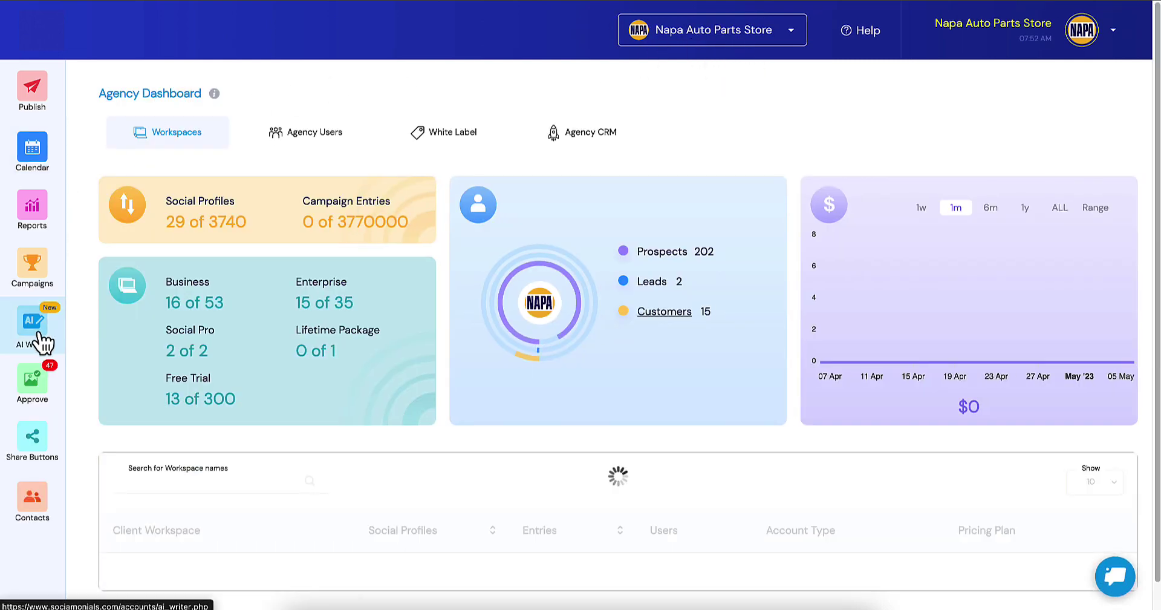
# Step: Open the settings of the Napa Auto Parts Store workspace from the client workspace list
pyautogui.scroll(-1, 244, 379)
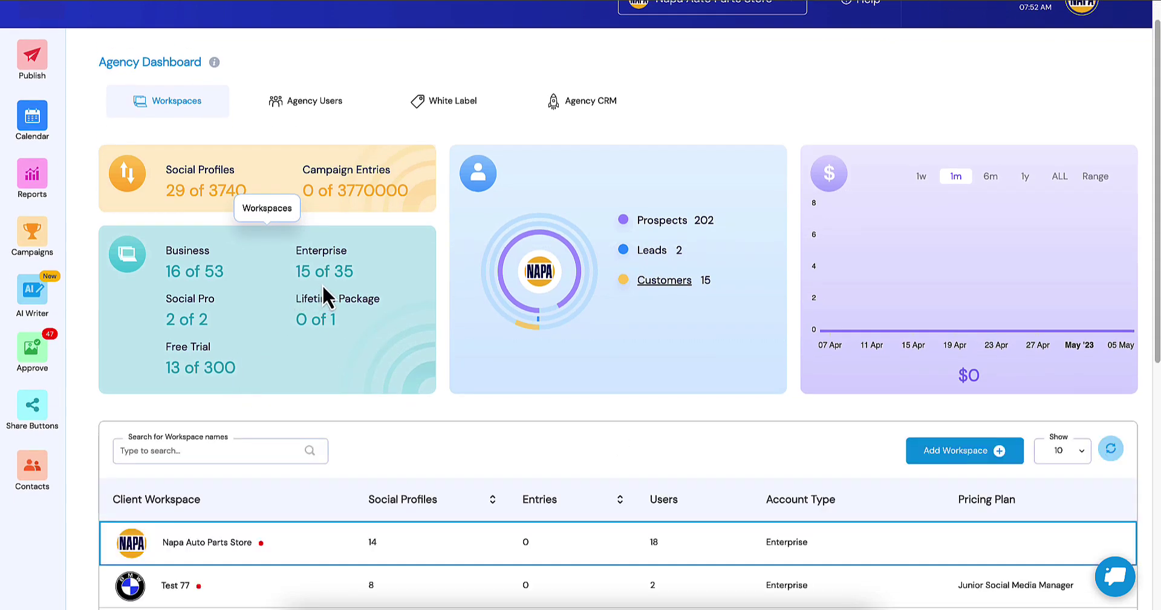
pyautogui.scroll(-2, 320, 287)
pyautogui.scroll(-2, 320, 287)
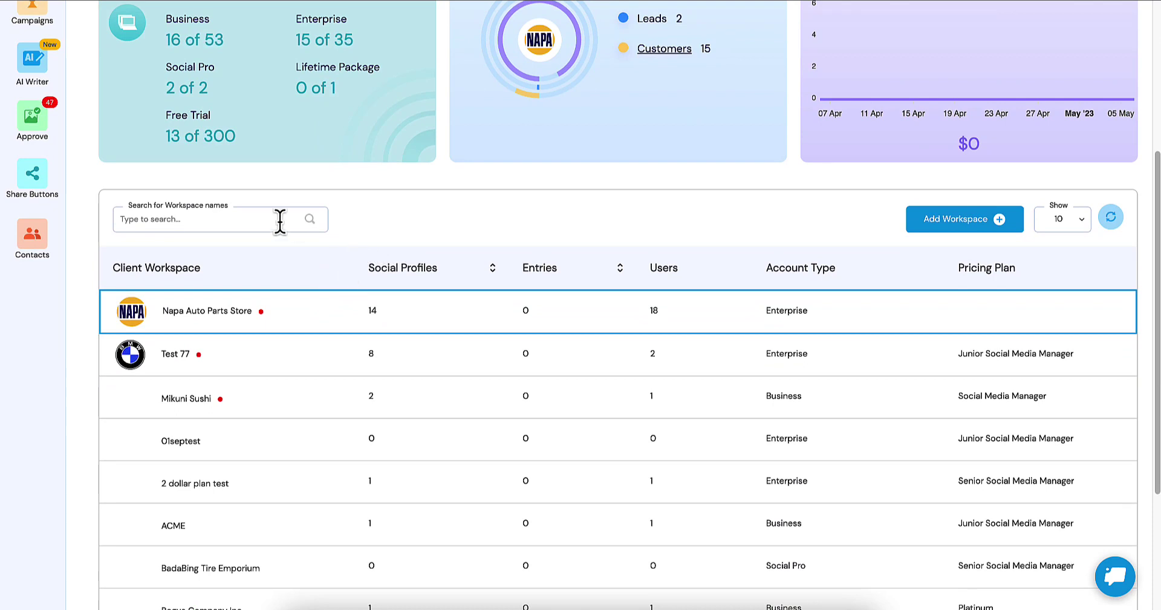
pyautogui.moveTo(215, 315)
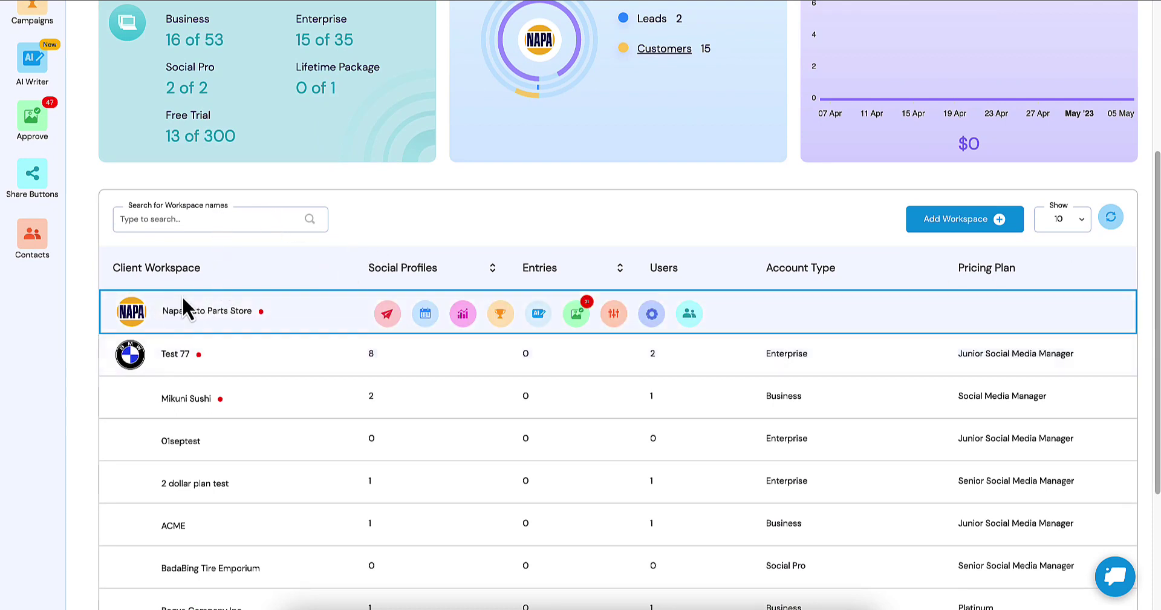
pyautogui.moveTo(459, 311)
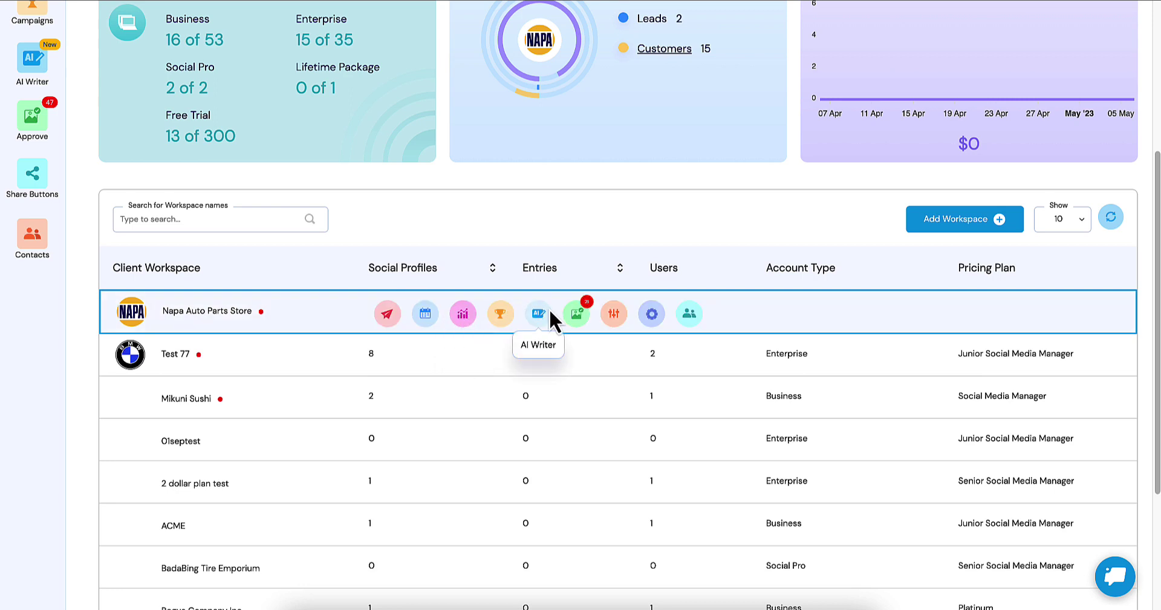
pyautogui.click(652, 313)
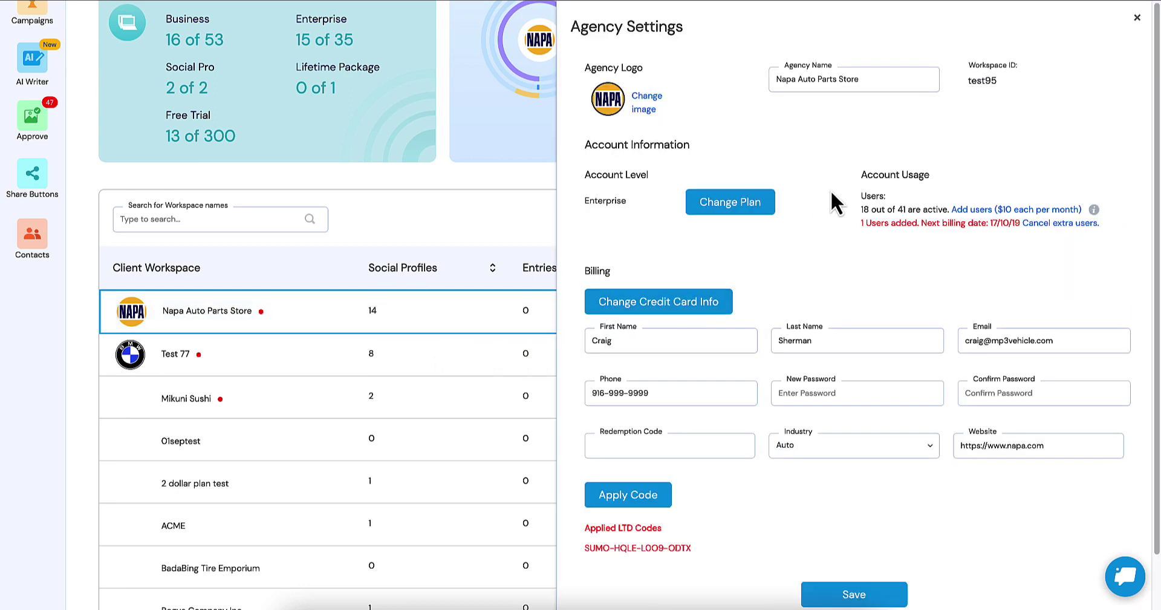
# Step: Change the agency name to "Propeller" and save the settings
pyautogui.moveTo(880, 78); pyautogui.dragTo(740, 73)
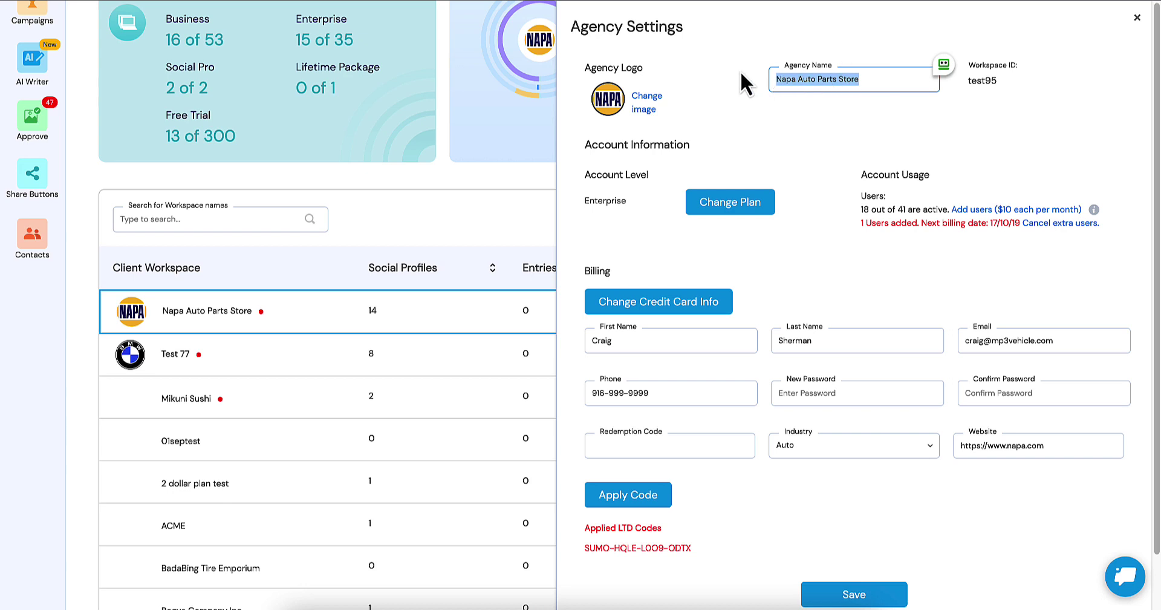
pyautogui.write('Propeller')
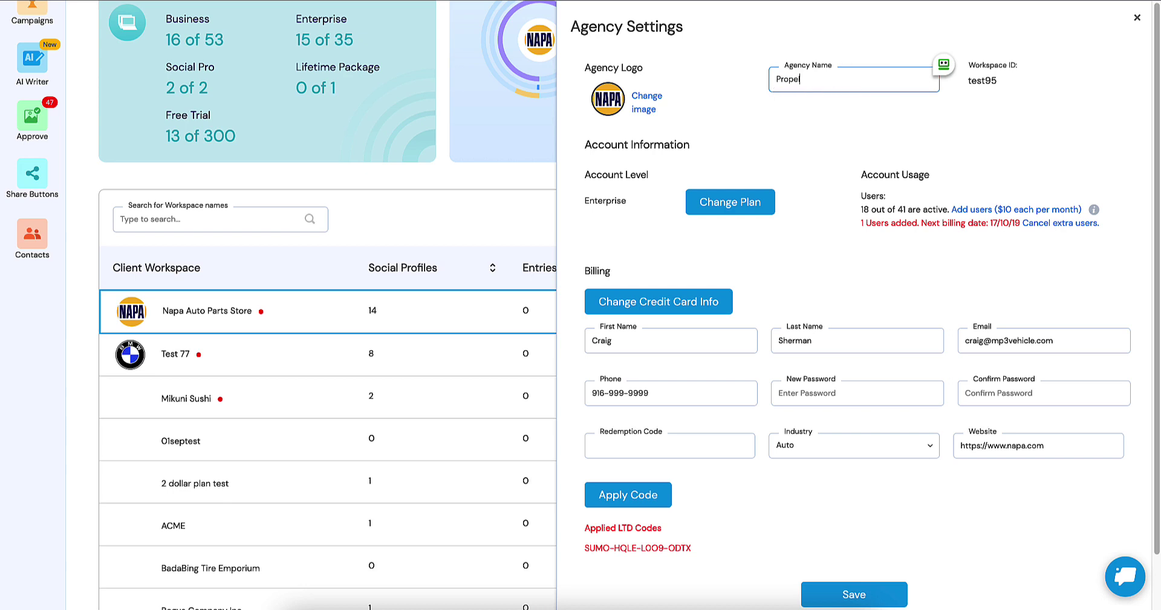
pyautogui.click(780, 149)
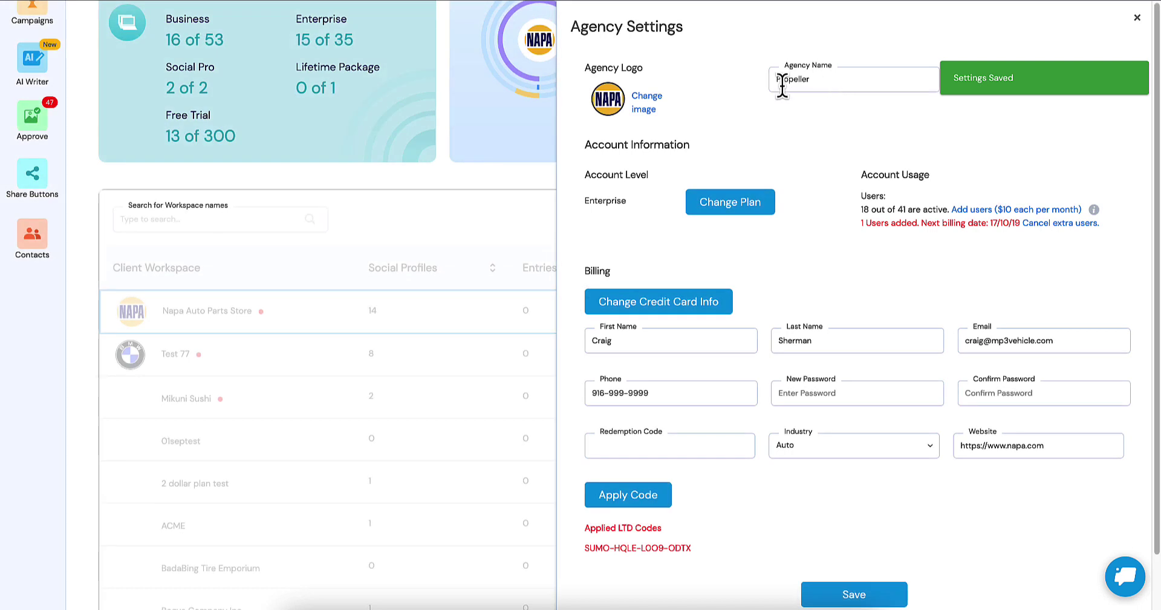
# Step: Set the agency's industry to Business and save the Agency Settings
pyautogui.click(834, 447)
pyautogui.scroll(-2, 851, 345)
pyautogui.scroll(-9, 848, 342)
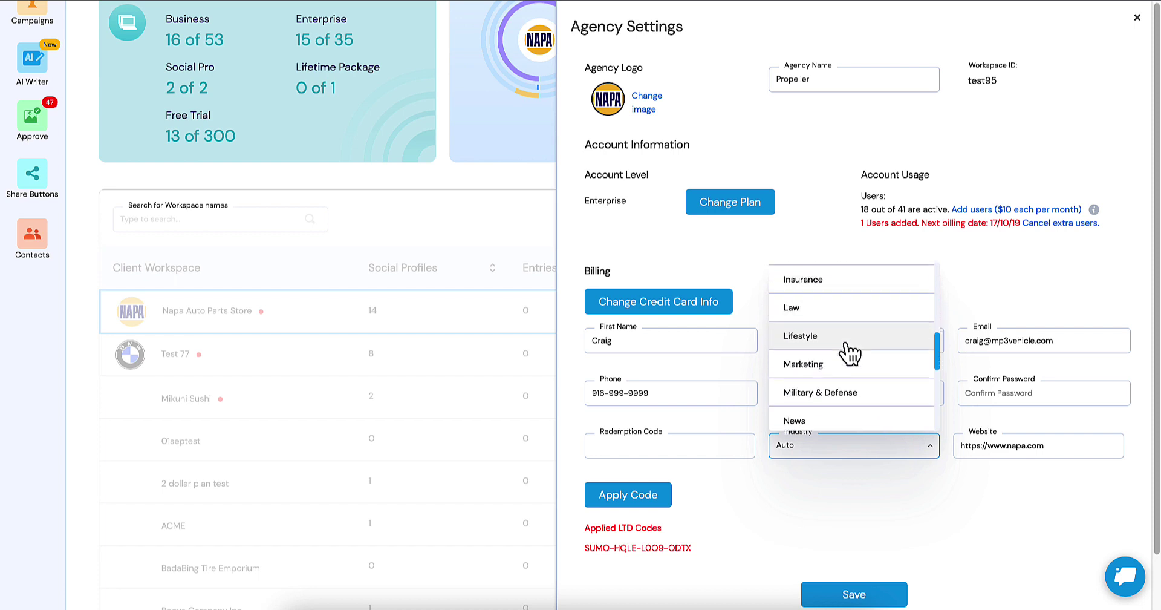
pyautogui.scroll(-3, 848, 352)
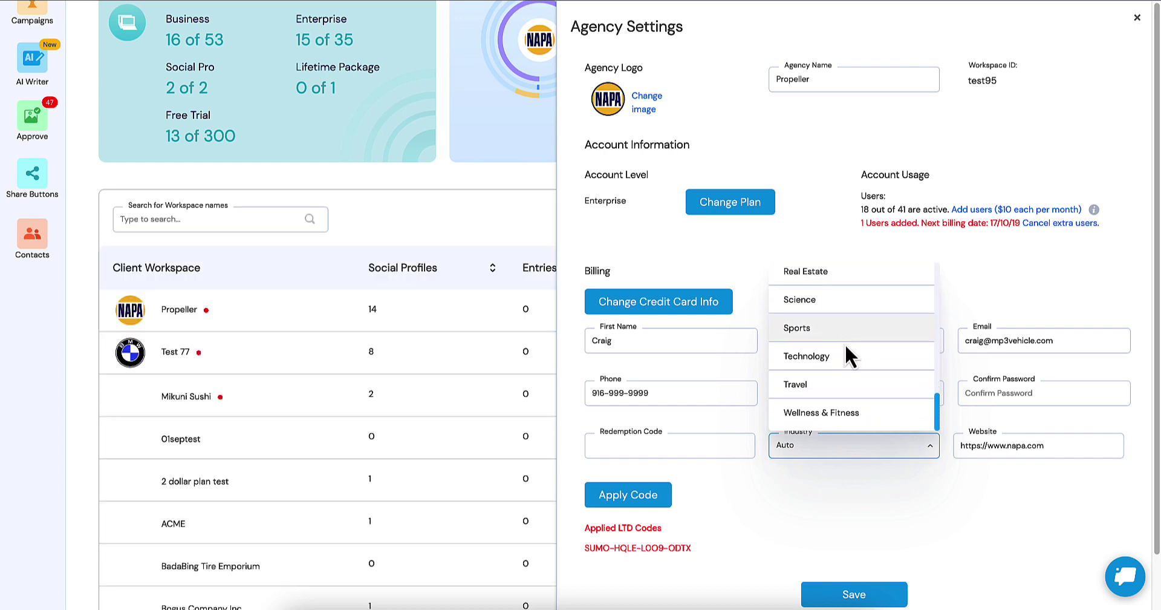
pyautogui.scroll(5, 880, 339)
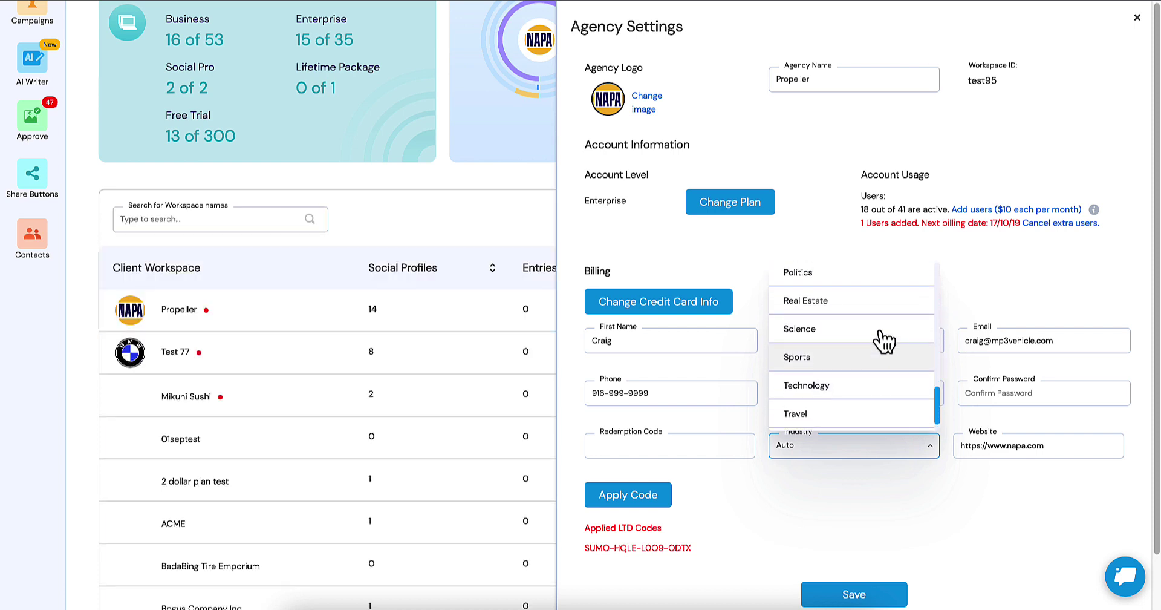
pyautogui.scroll(2, 849, 338)
pyautogui.scroll(3, 849, 341)
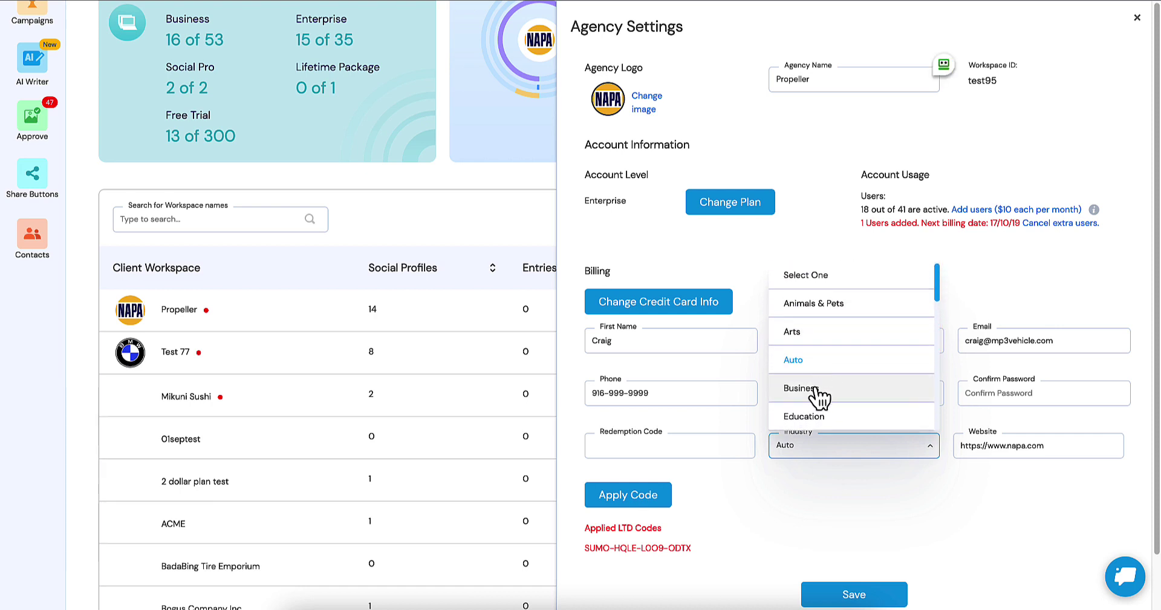
pyautogui.click(817, 389)
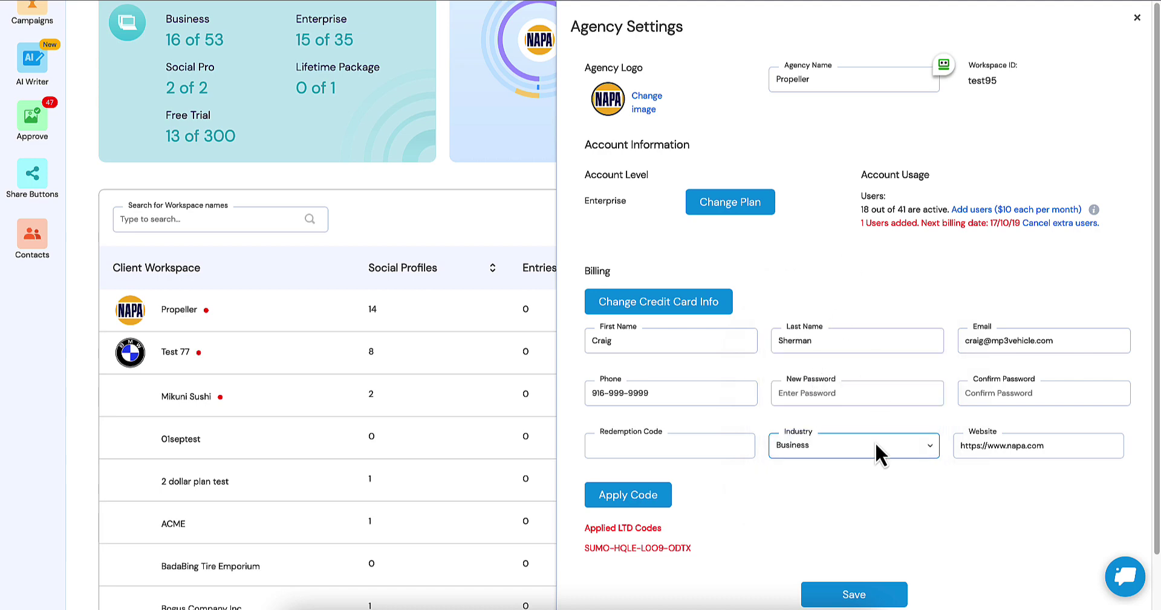
pyautogui.click(854, 596)
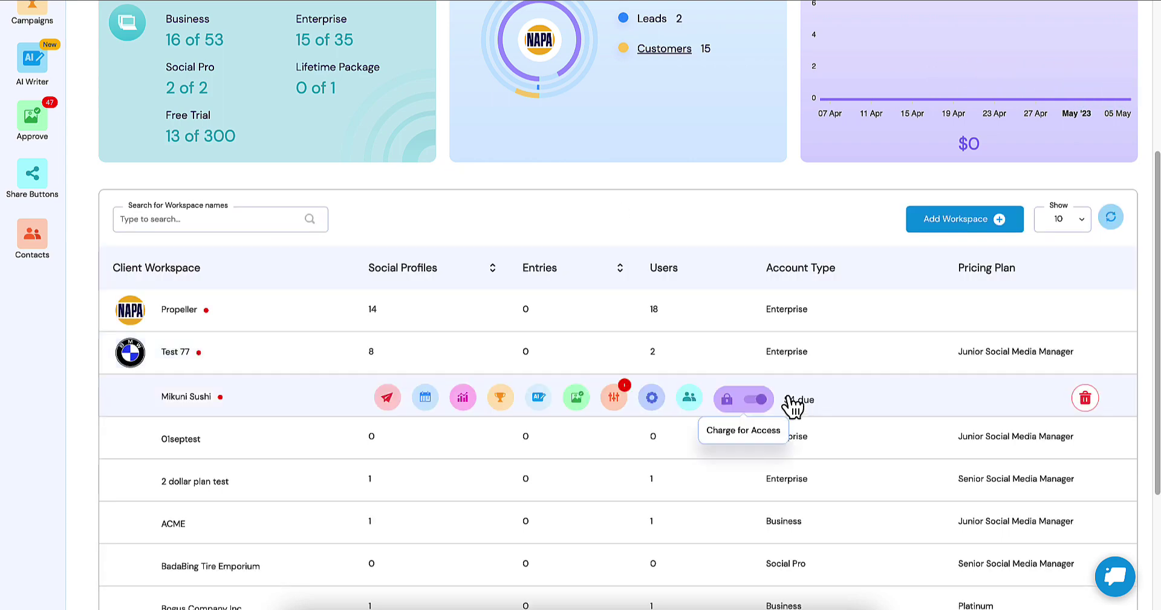
# Step: Open the AI Writer and choose the Inspirational 'Selfie' Video type under Video Scripts
pyautogui.scroll(5, 789, 394)
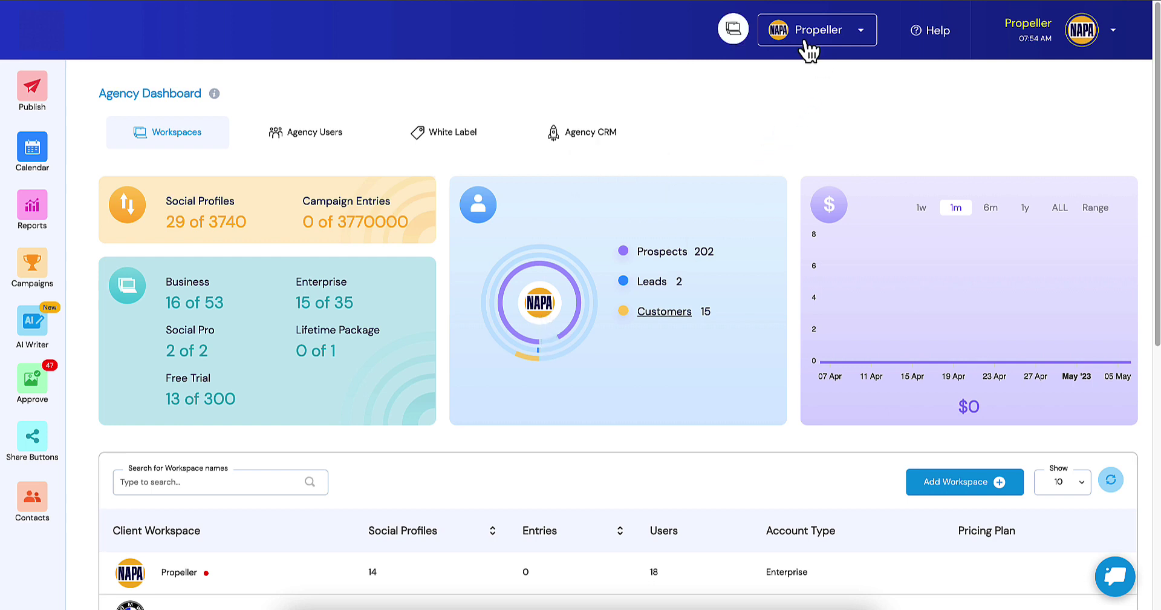
pyautogui.click(35, 333)
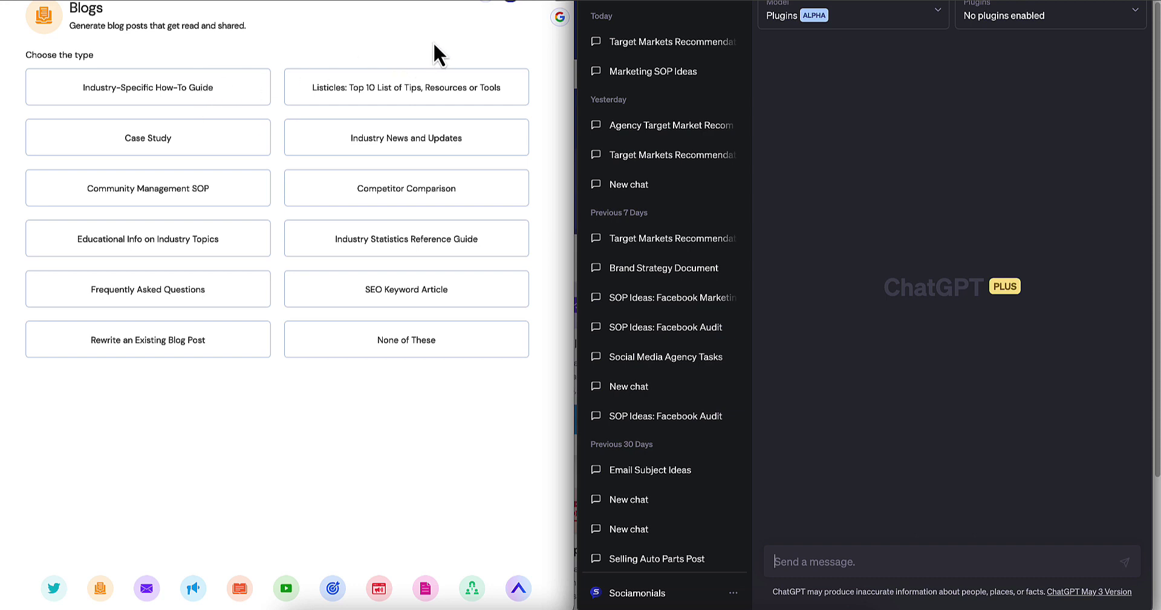
pyautogui.click(488, 2)
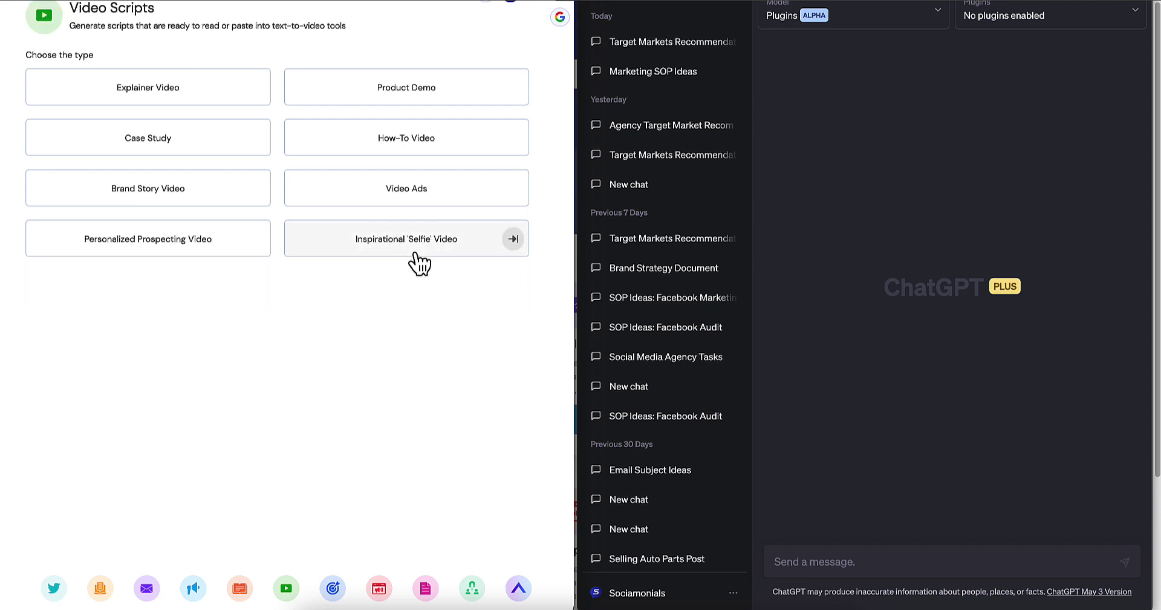
pyautogui.click(435, 243)
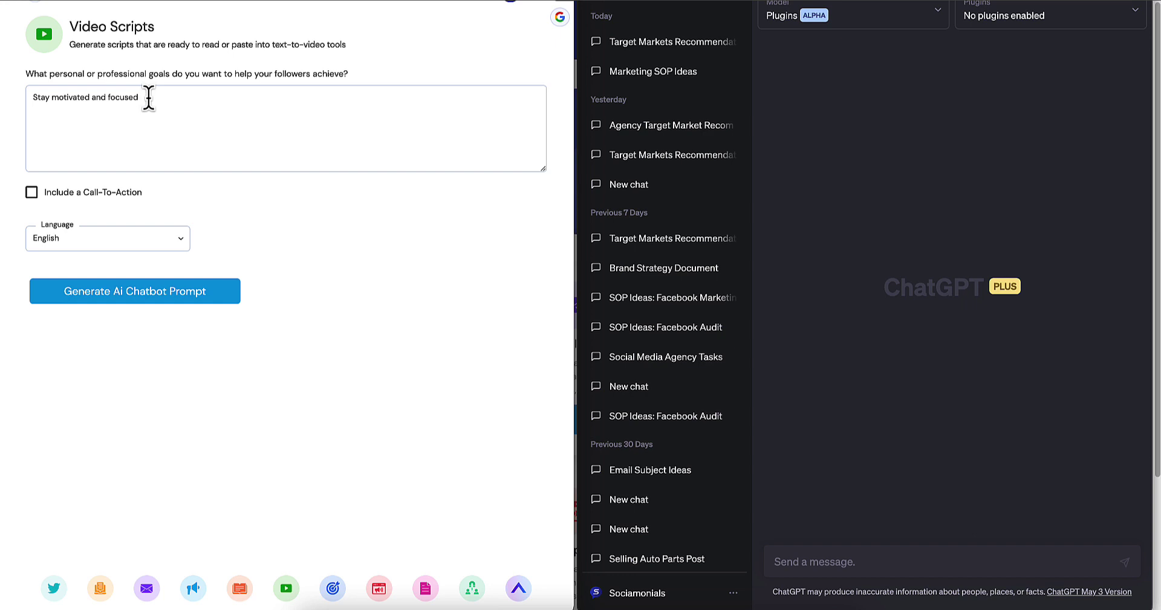
# Step: Replace the followers' goal with "Grow Your Commercial Real Estate Practice" and generate the AI chatbot prompt
pyautogui.moveTo(146, 97); pyautogui.dragTo(46, 94)
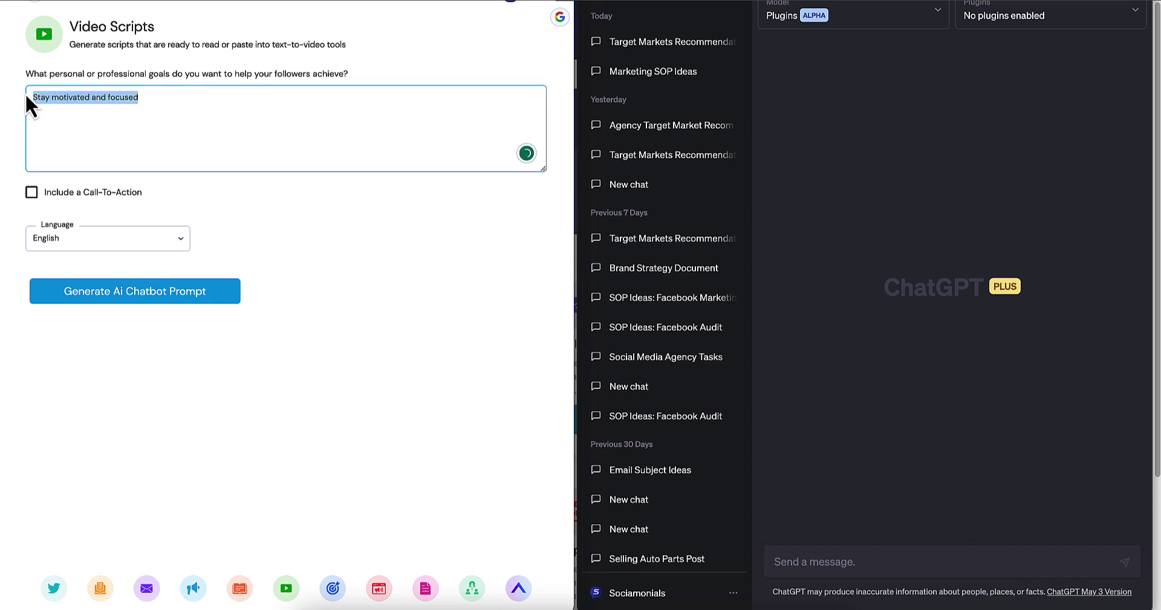
pyautogui.write('G')
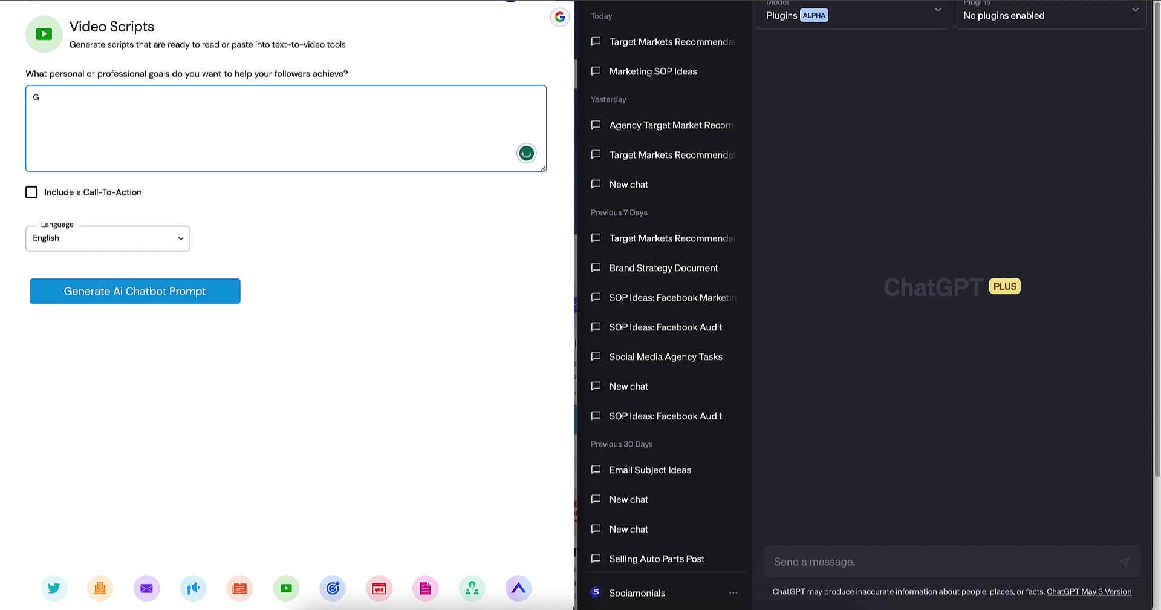
pyautogui.write('row Your Commercial Real Estate')
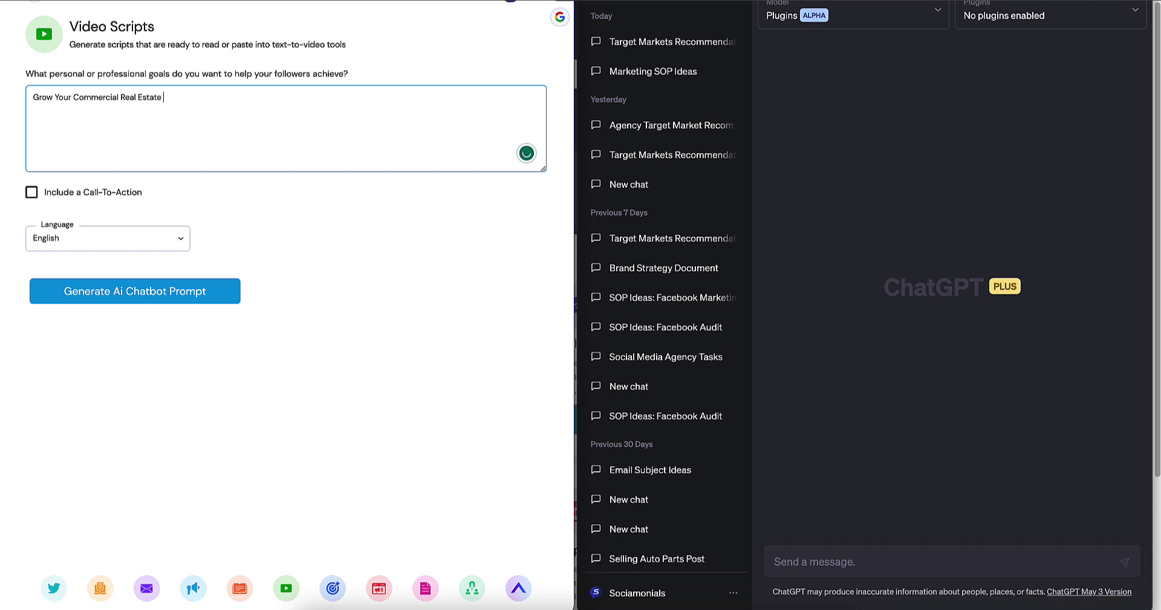
pyautogui.write(' Practice')
pyautogui.click(144, 293)
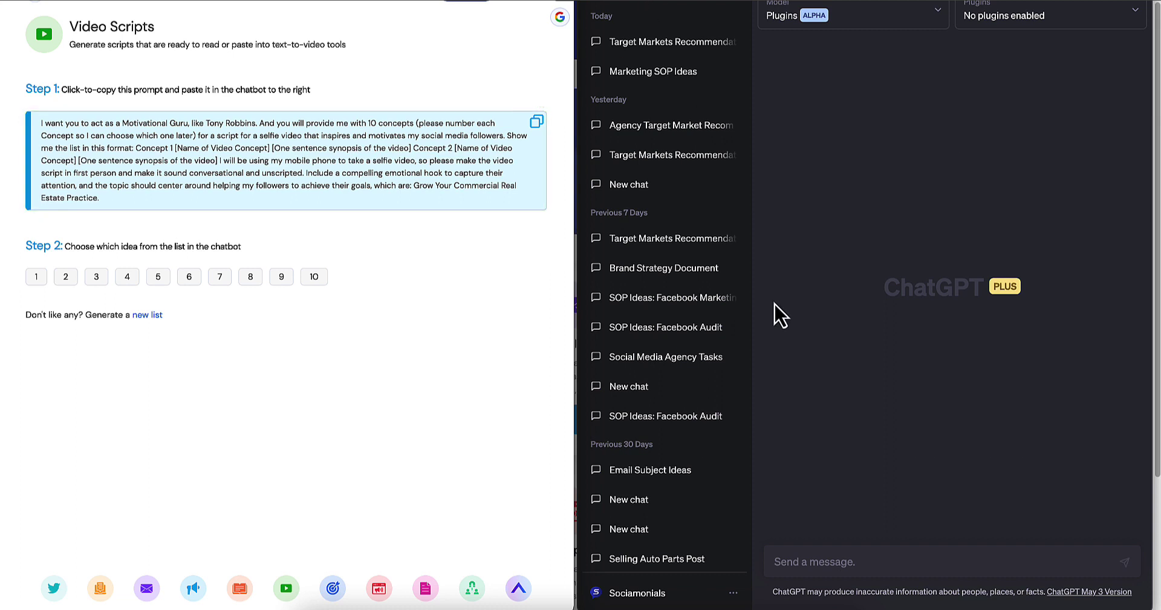
# Step: Switch the ChatGPT model to Default (GPT-3.5) and submit the copied prompt for ten selfie video concepts
pyautogui.click(890, 561)
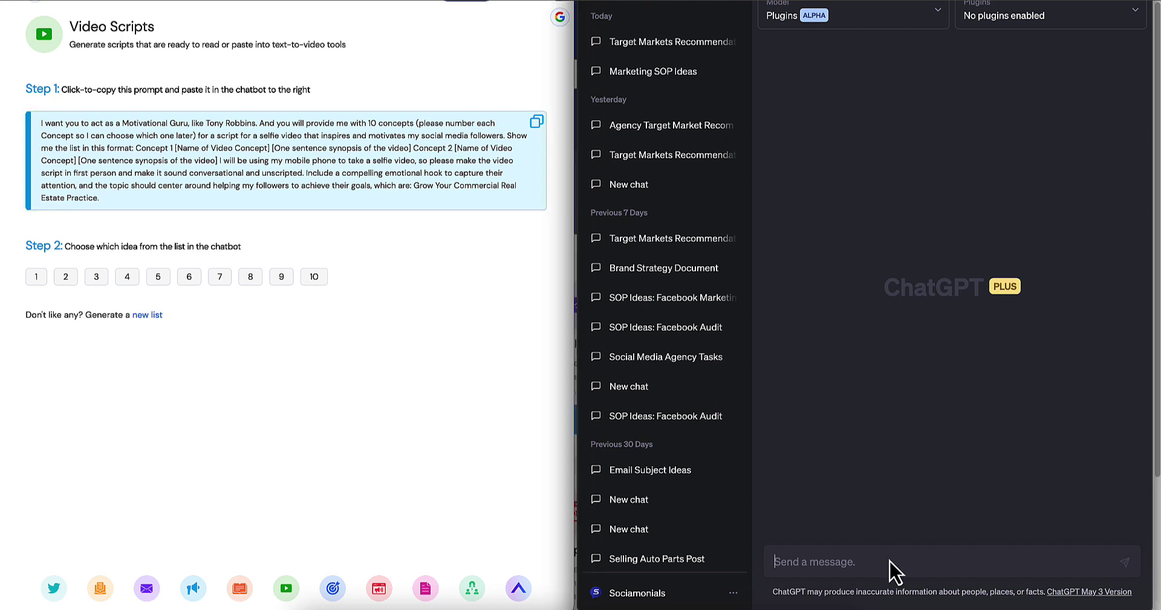
pyautogui.click(804, 15)
pyautogui.click(807, 78)
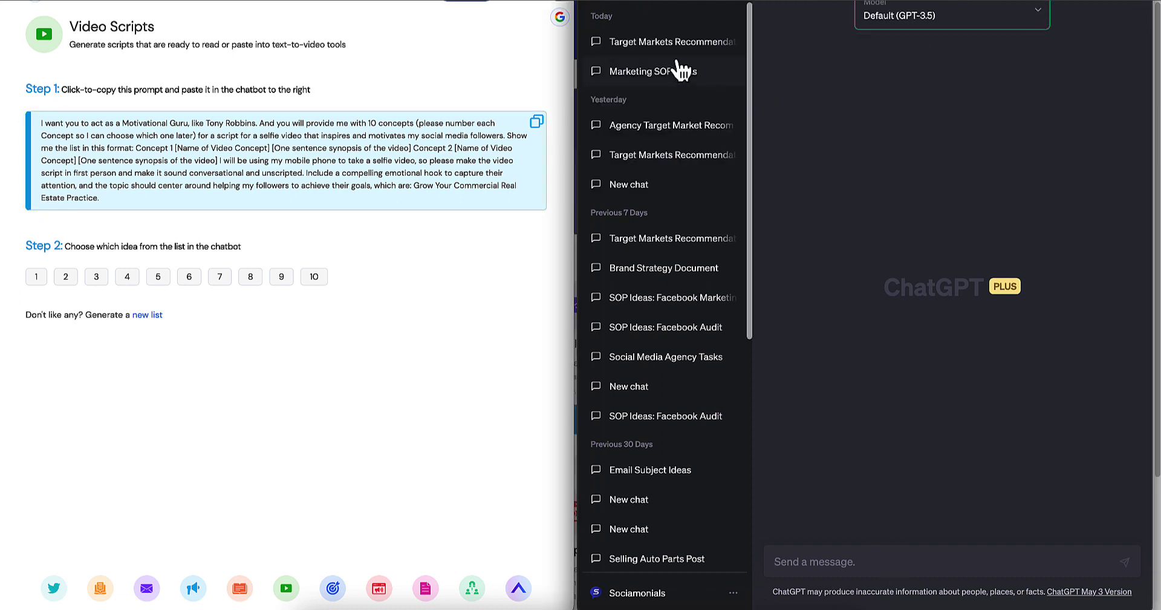
pyautogui.click(841, 561)
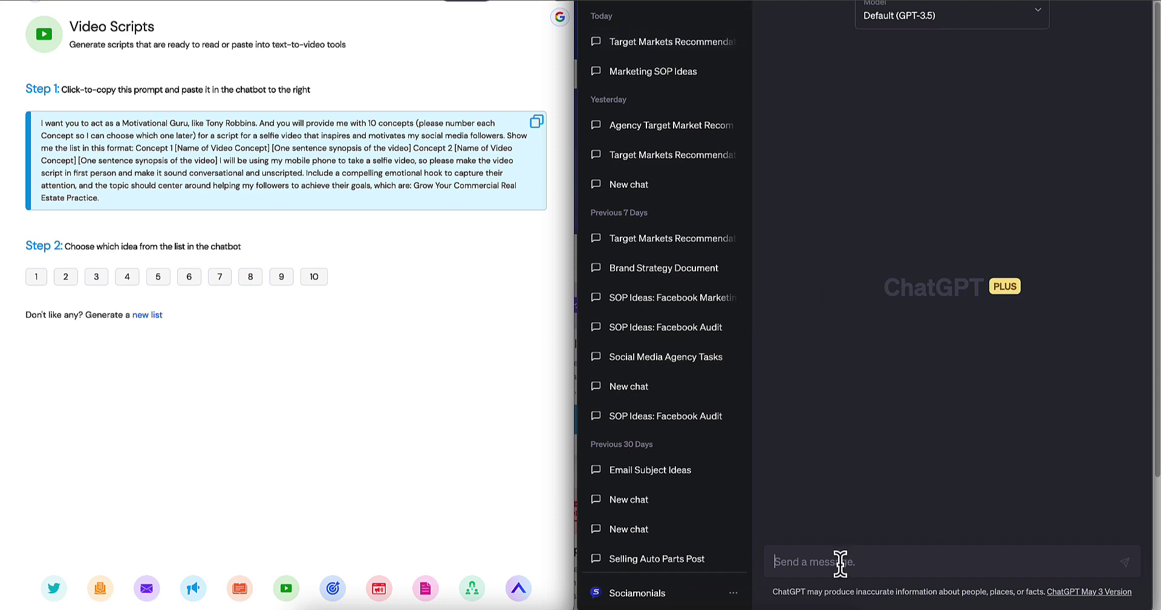
pyautogui.hotkey('ctrl', 'v')
pyautogui.press('Return')
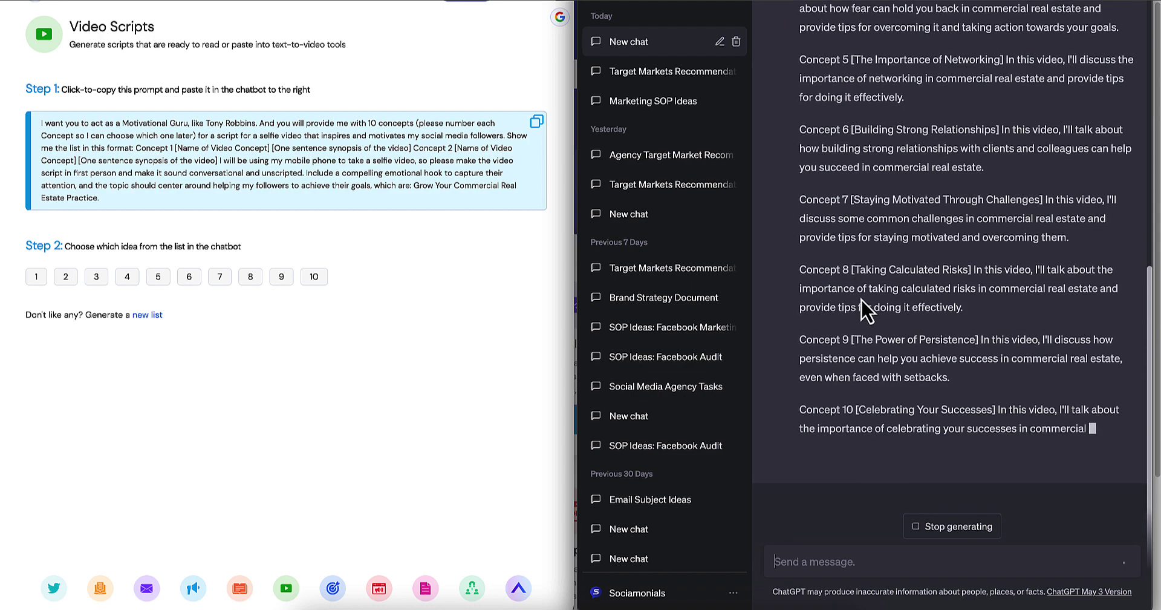
# Step: Select concept 3, have ChatGPT write its full video script, and return to the video script types
pyautogui.scroll(8, 859, 296)
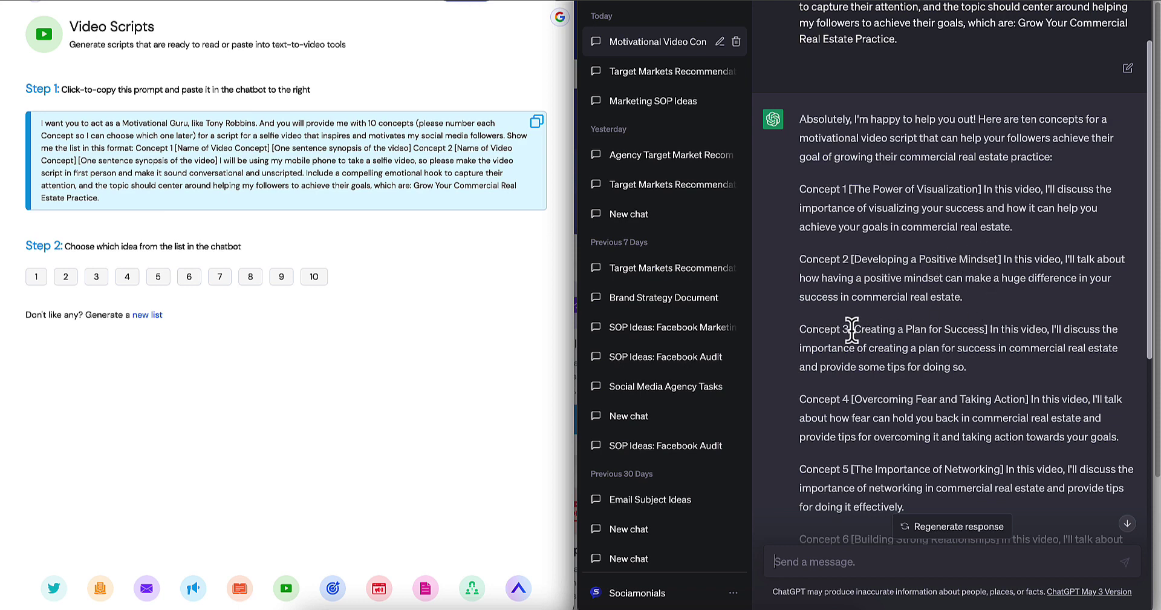
pyautogui.click(96, 277)
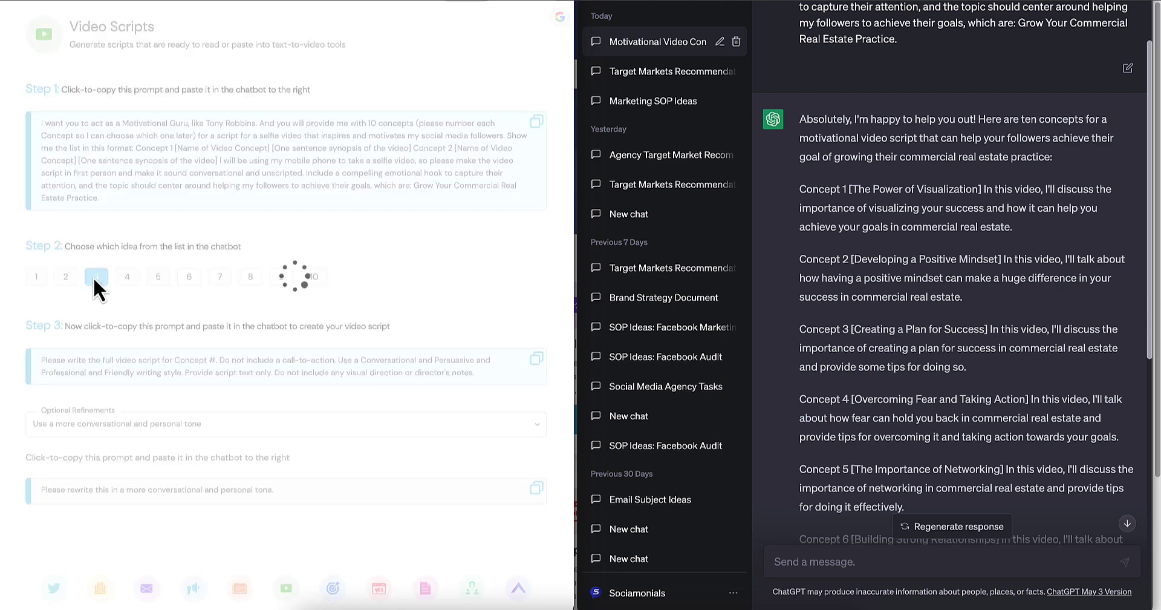
pyautogui.click(894, 556)
pyautogui.hotkey('ctrl', 'v')
pyautogui.press('Return')
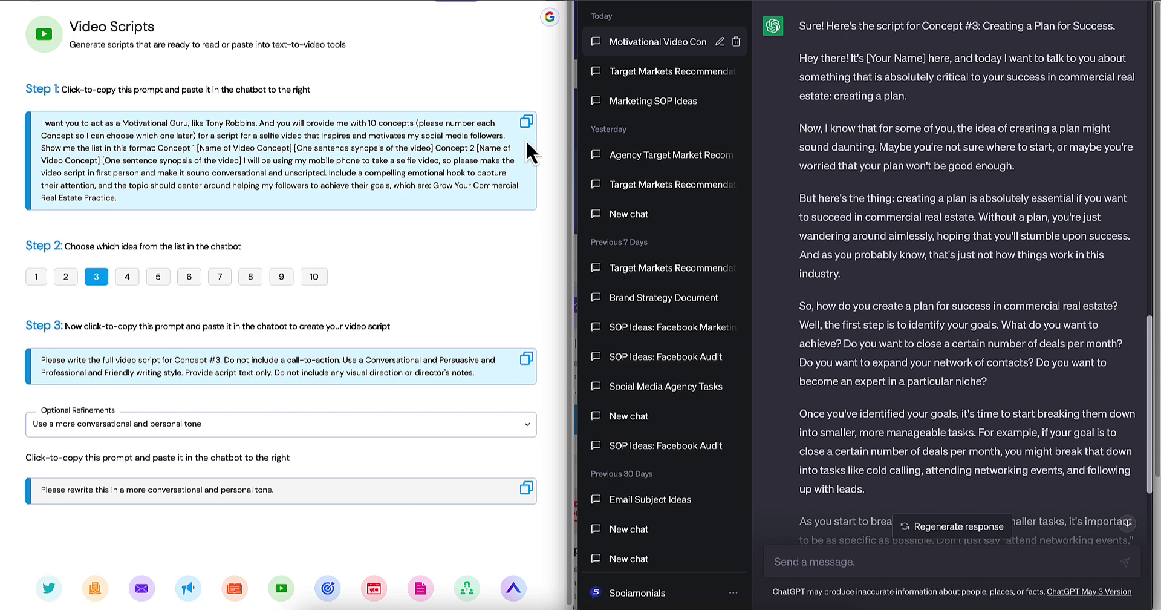
pyautogui.click(39, 3)
pyautogui.click(39, 4)
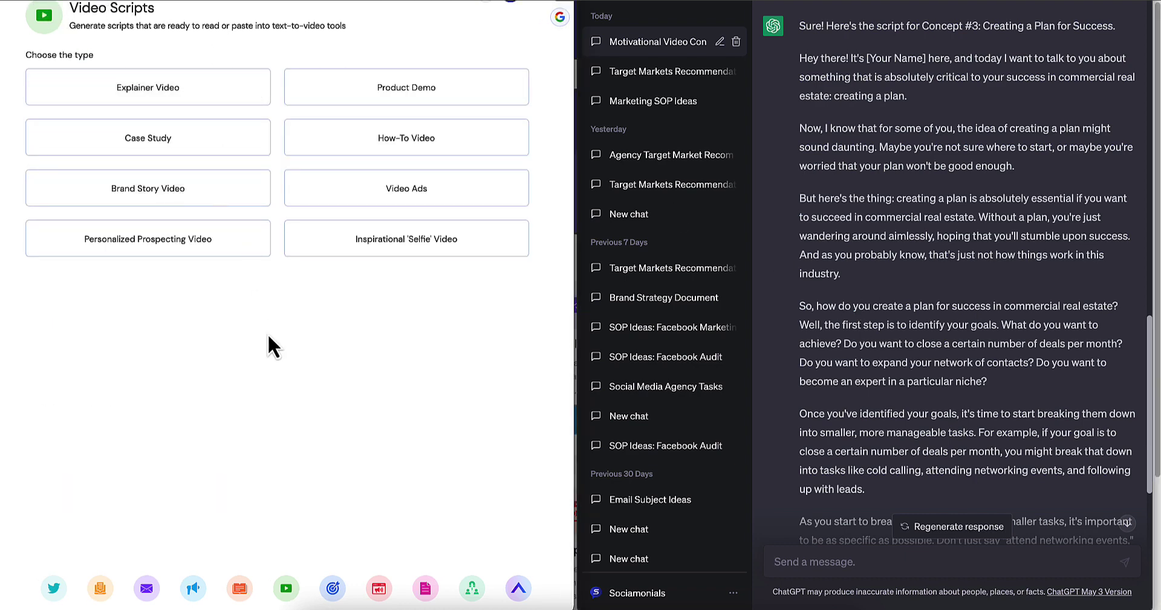